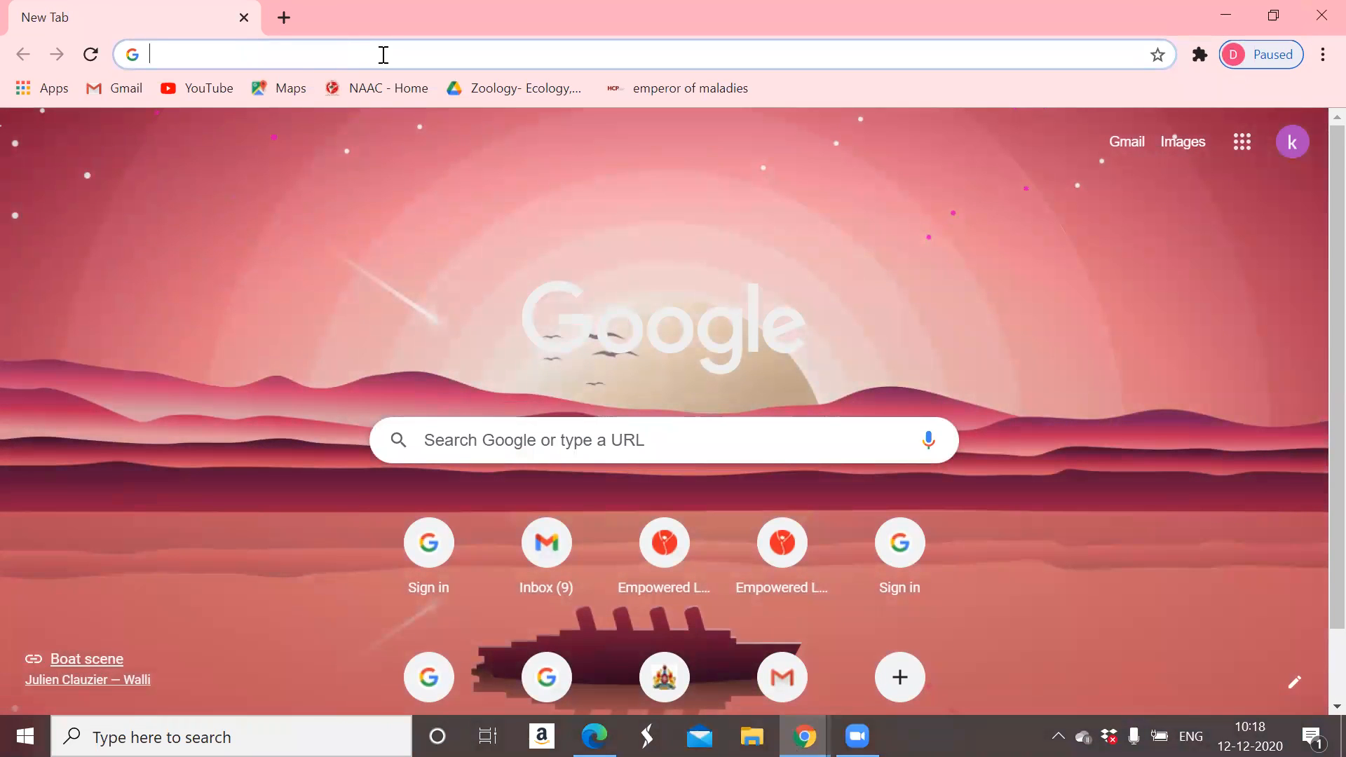
- Go to karnatakalms.com in Chrome to load the Karnataka LMS home page
{"action": "left_click", "coordinate": [388, 54]}
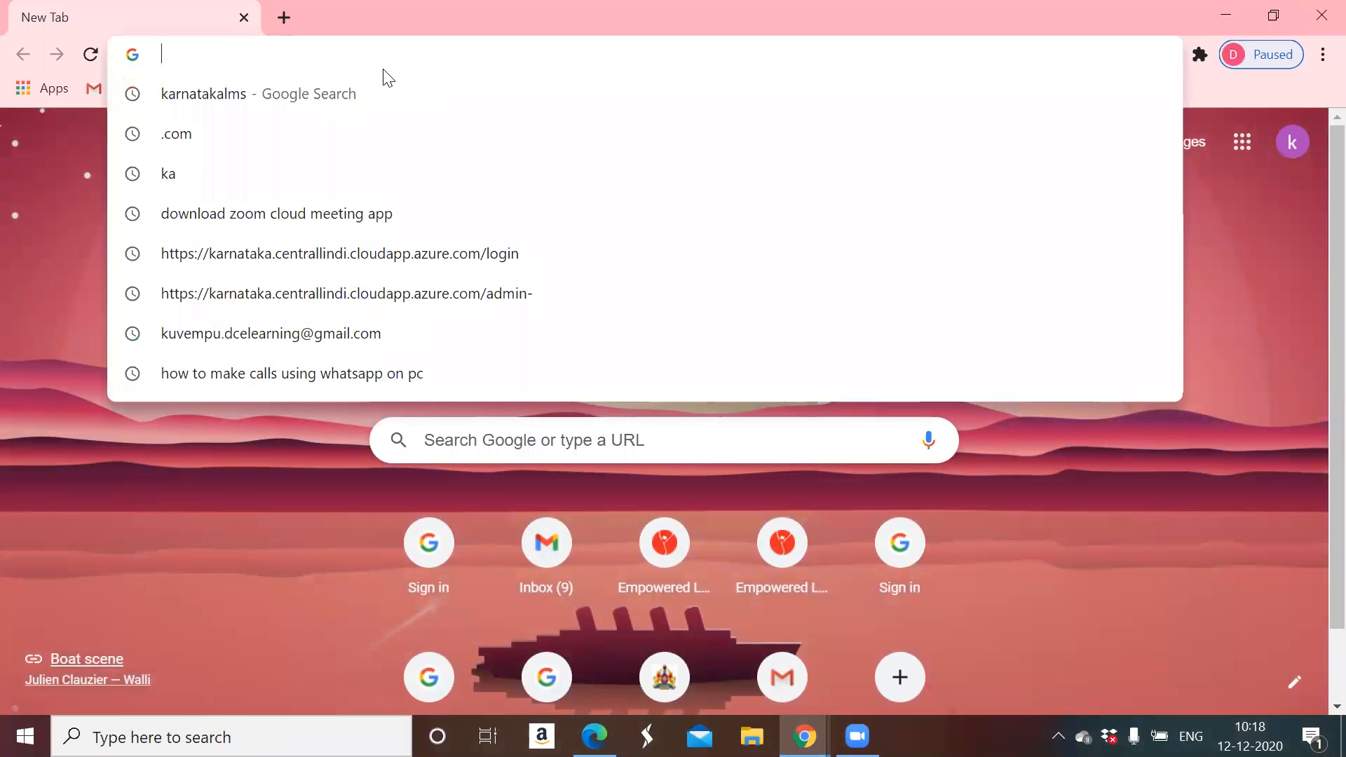
{"action": "type", "text": "kar"}
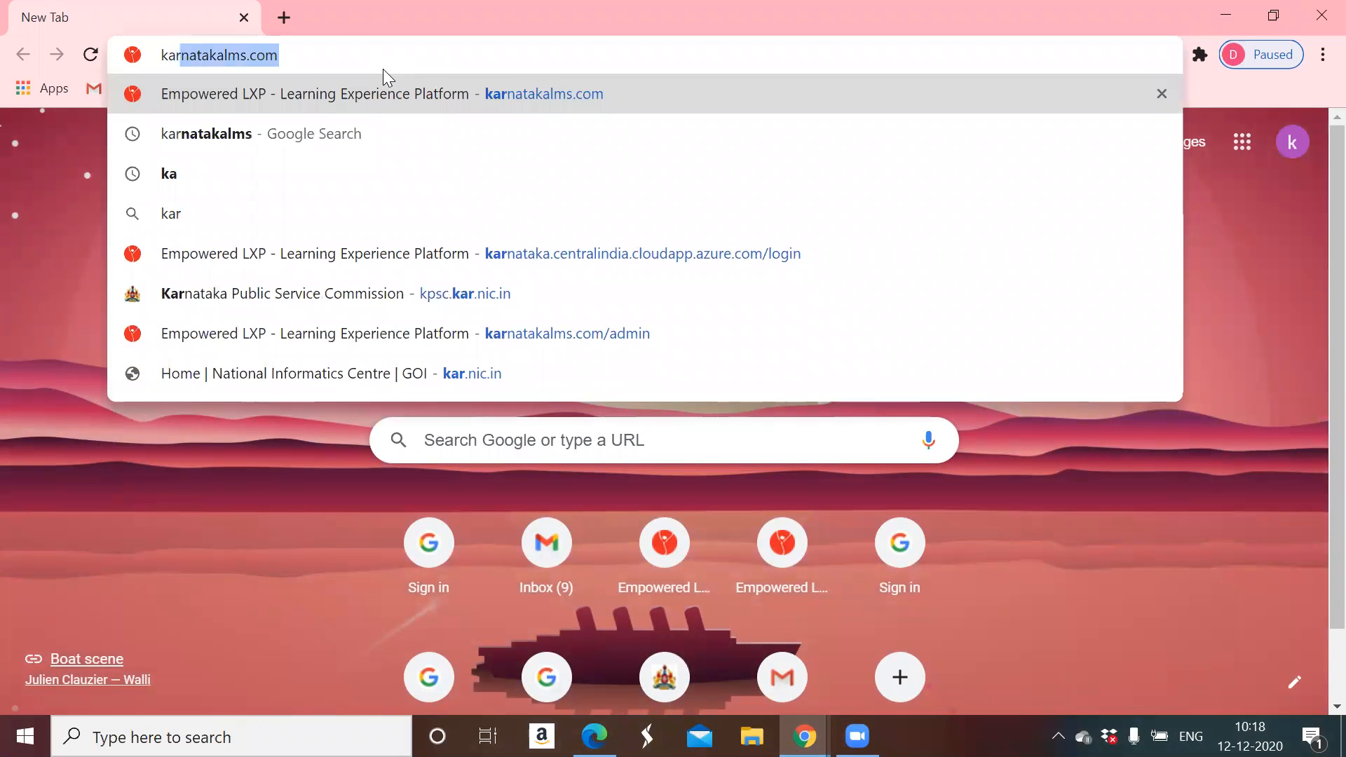
{"action": "type", "text": "natakalms"}
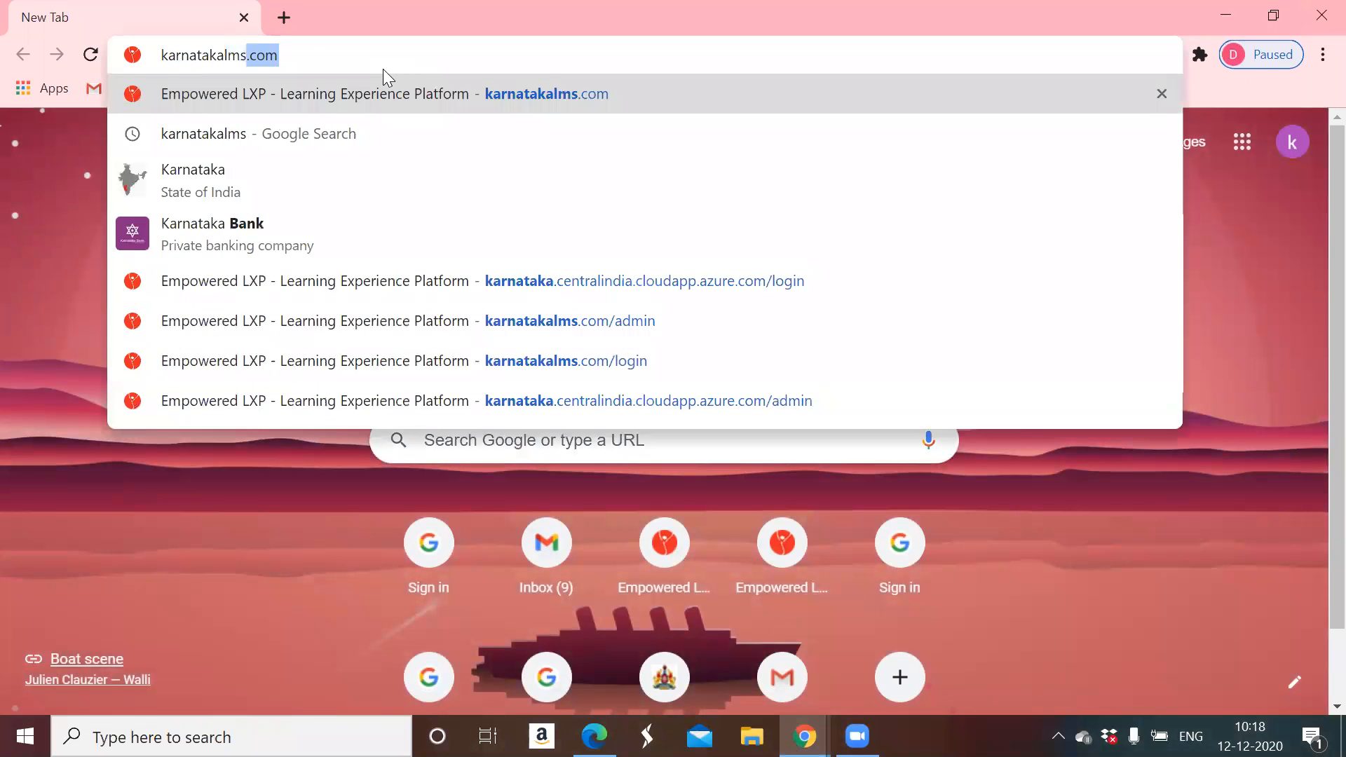
{"action": "key", "text": "BackSpace"}
{"action": "type", "text": ".com"}
{"action": "key", "text": "Return"}
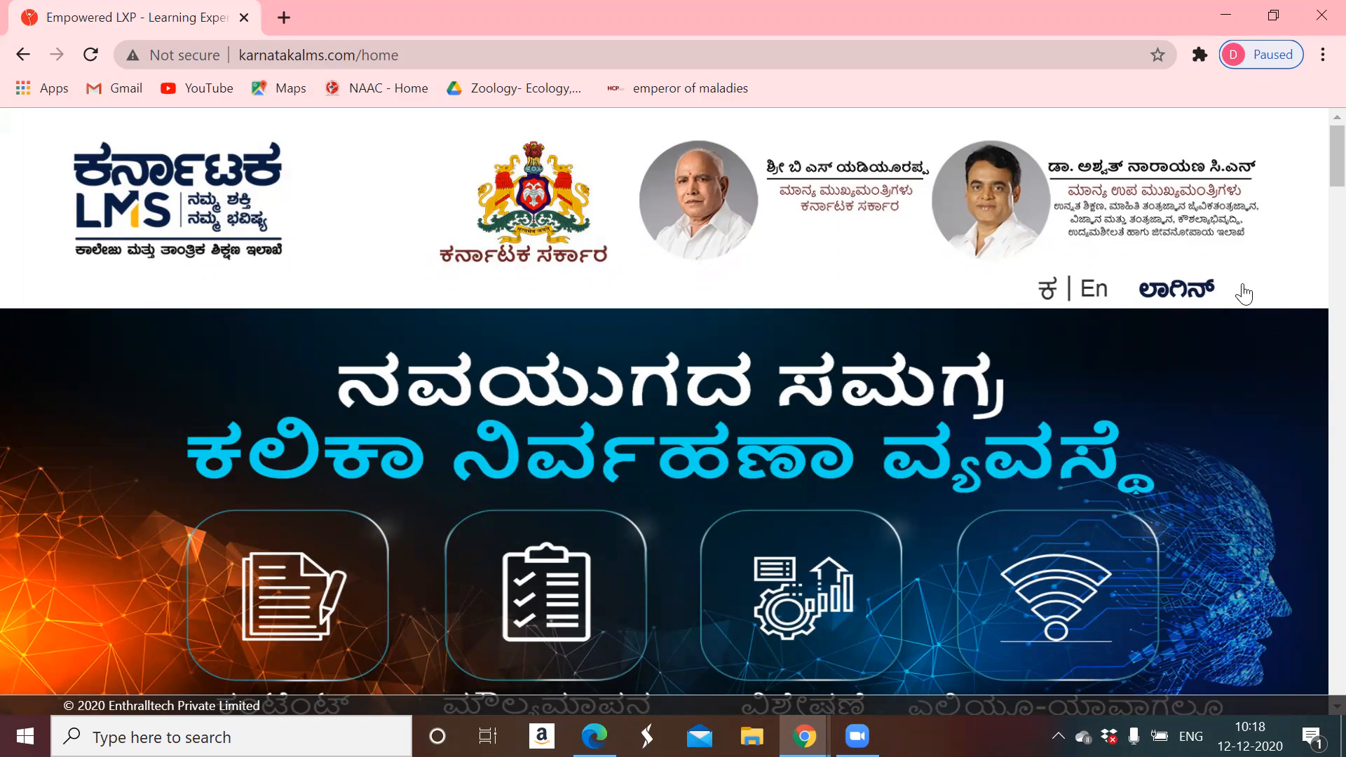
- Log in with the user ID and password, choosing Kuvempu University as the university
{"action": "left_click", "coordinate": [1177, 302]}
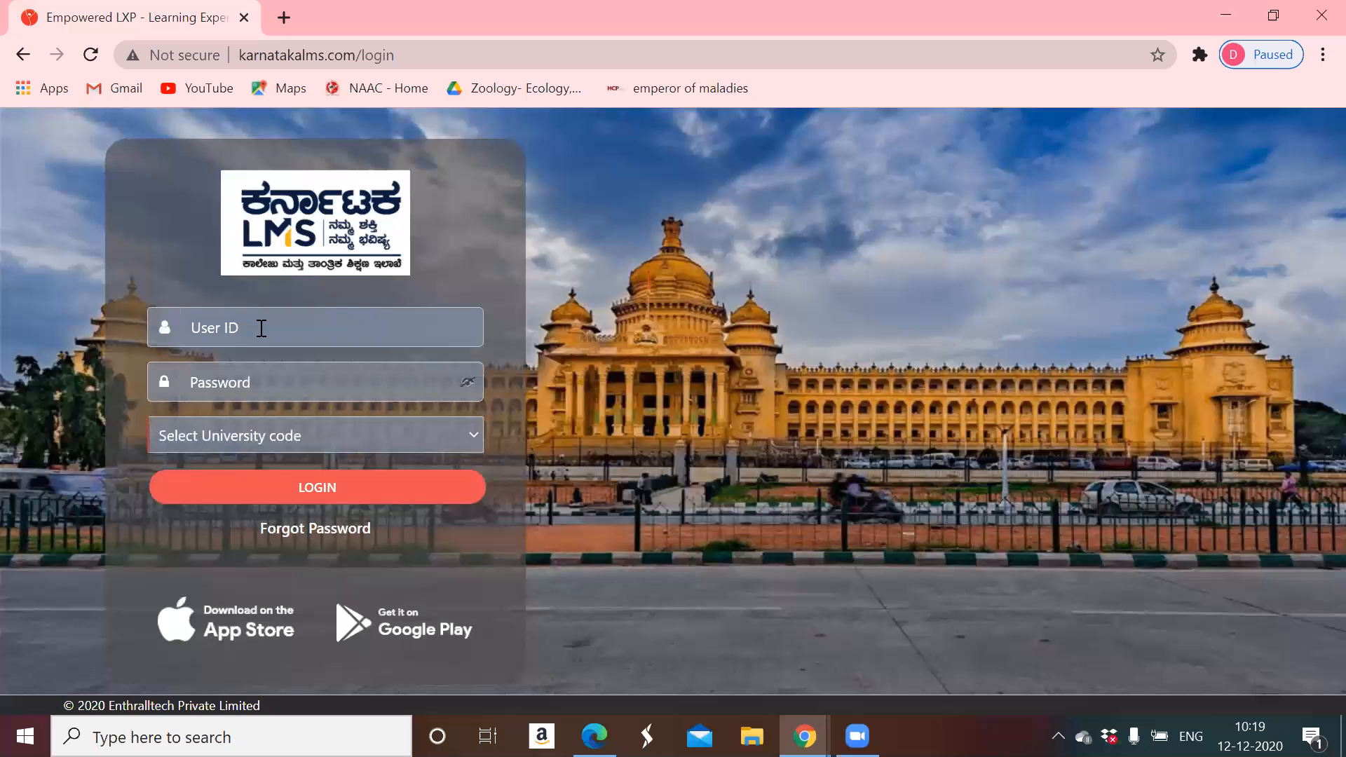
{"action": "left_click", "coordinate": [289, 387]}
{"action": "type", "text": "********"}
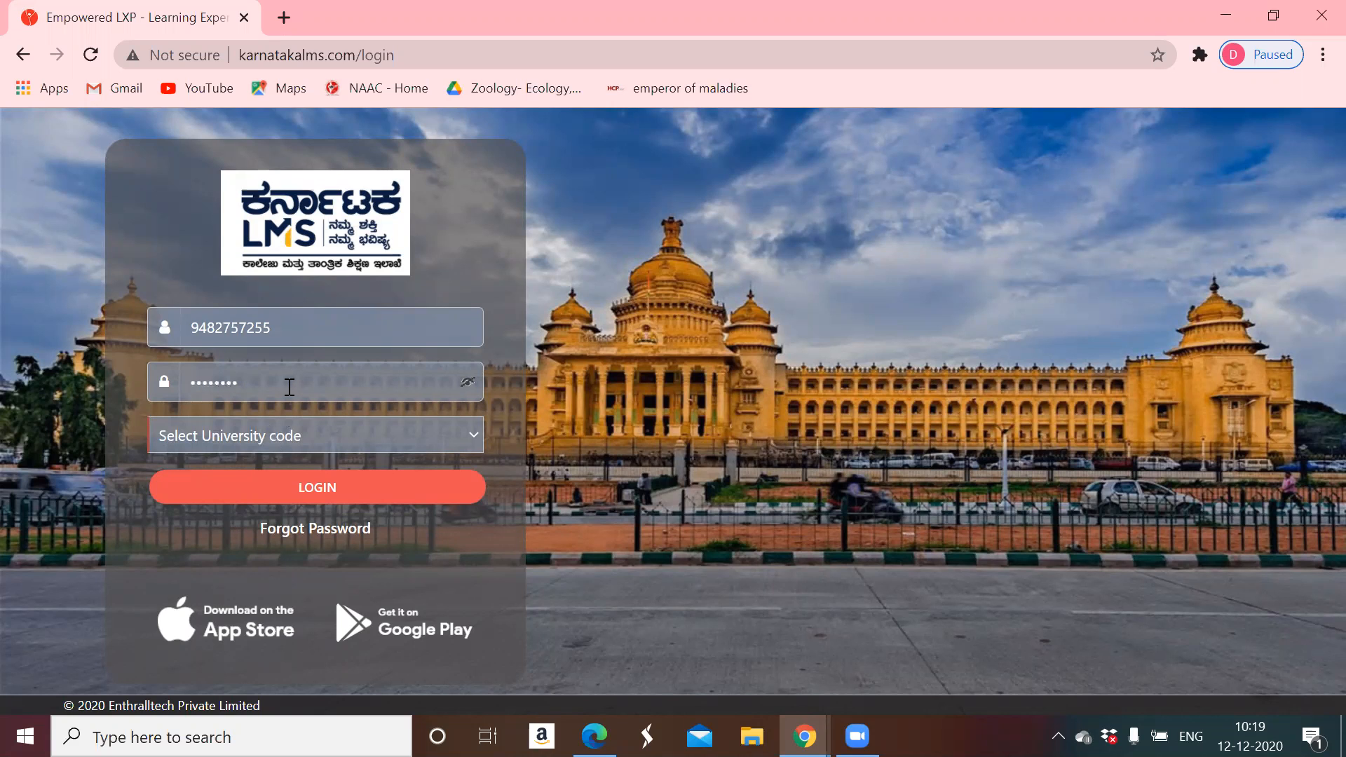
{"action": "left_click", "coordinate": [294, 435]}
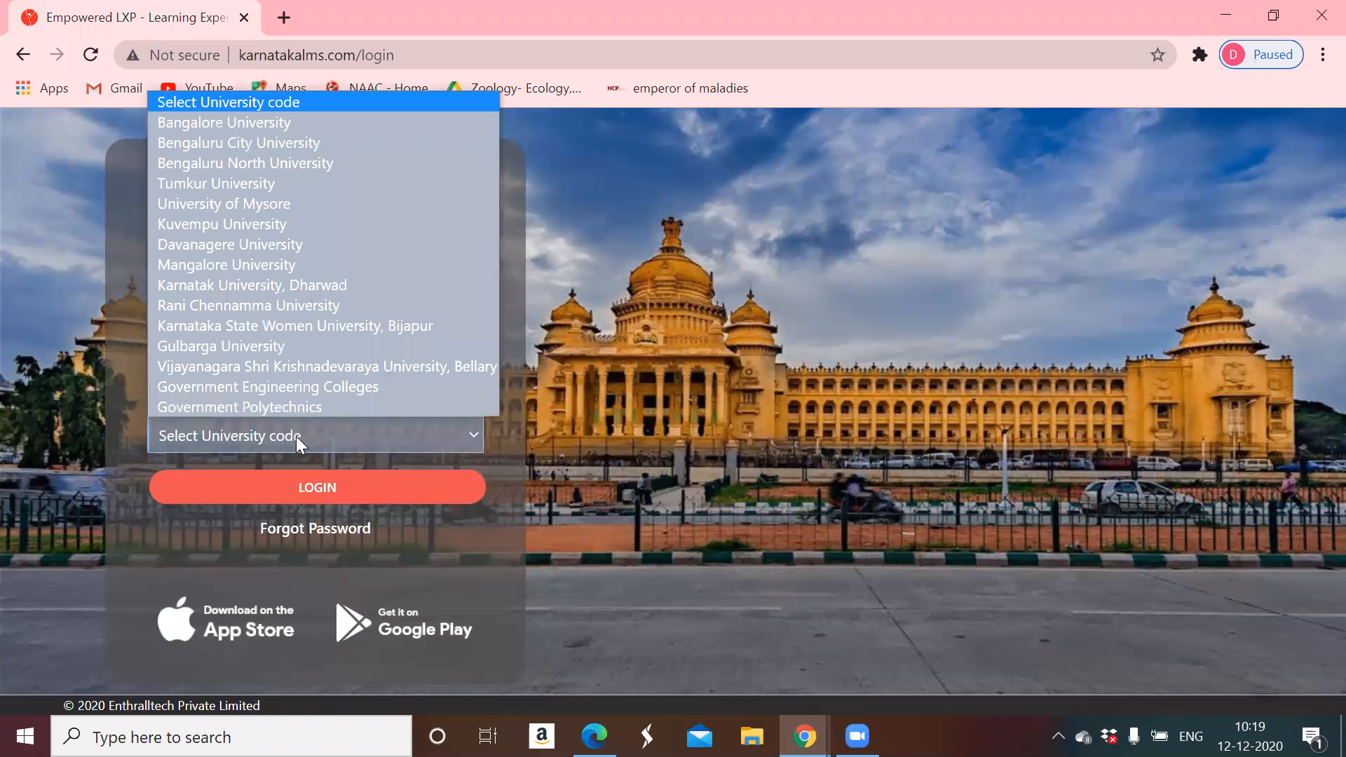
{"action": "left_click", "coordinate": [260, 223]}
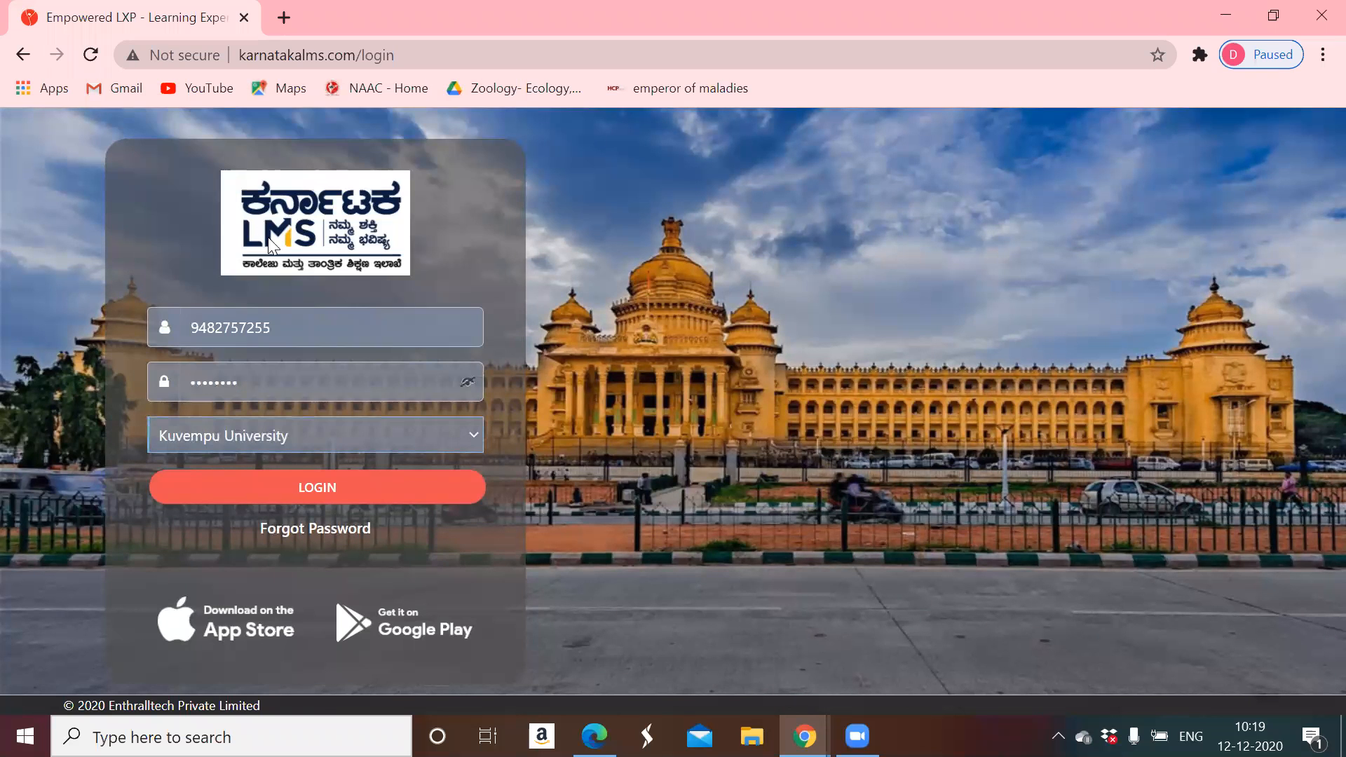
{"action": "left_click", "coordinate": [322, 490]}
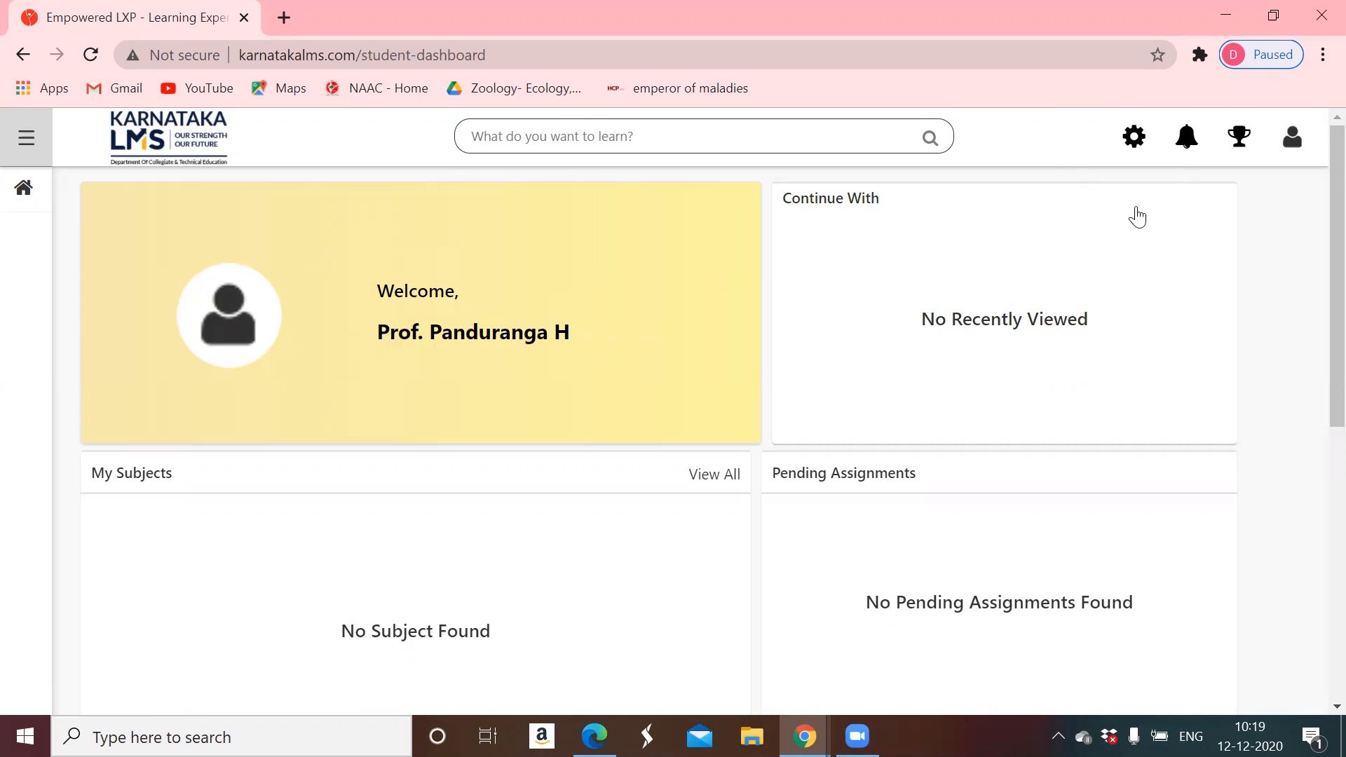
- From Administration, go into LCMS and show its Document library
{"action": "left_click", "coordinate": [1136, 140]}
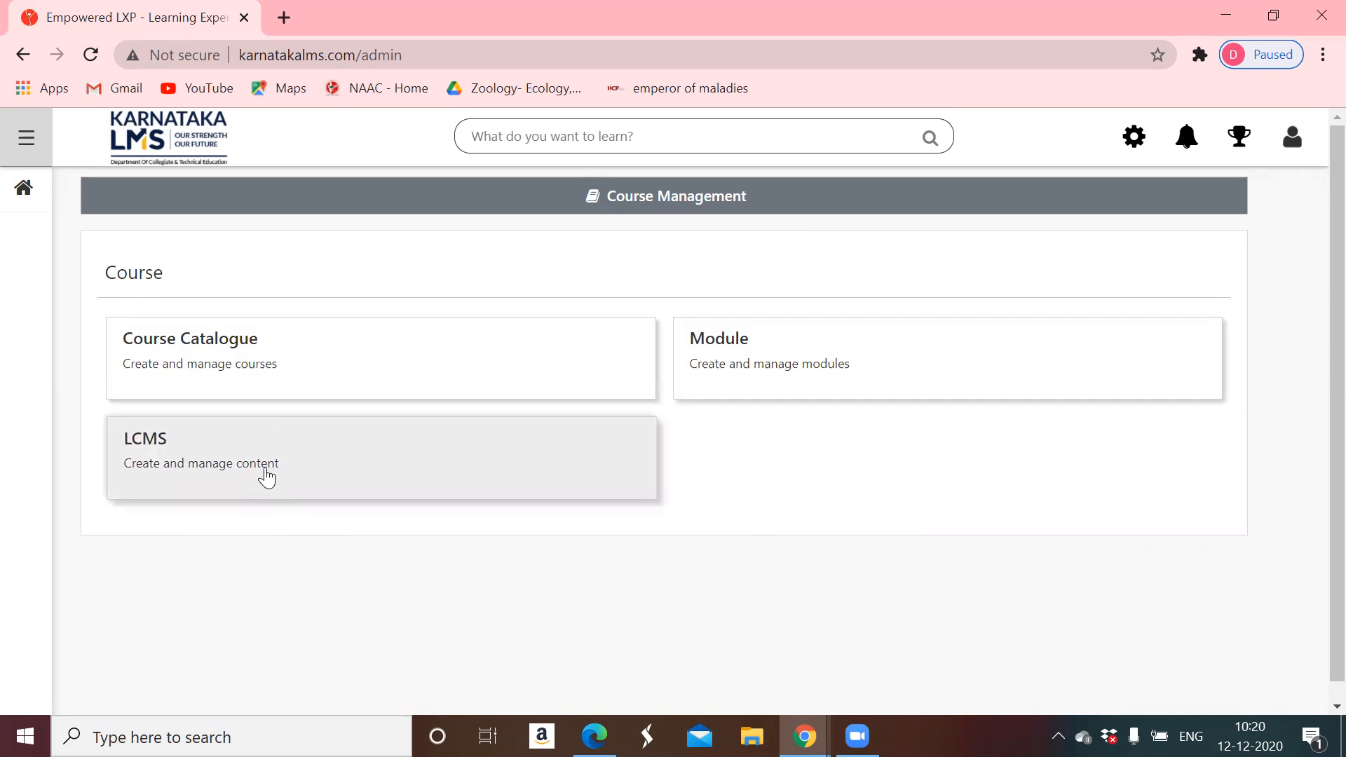
{"action": "left_click", "coordinate": [266, 477]}
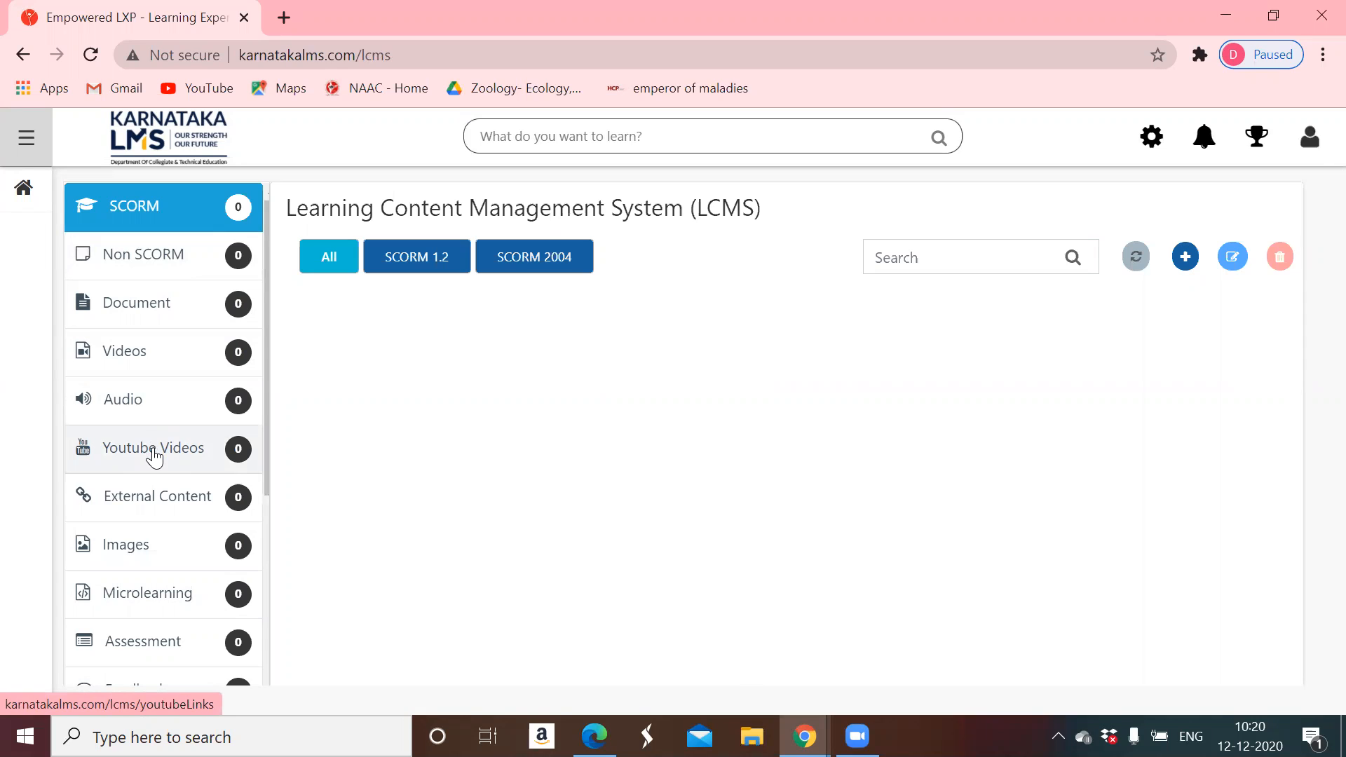
{"action": "left_click", "coordinate": [155, 316]}
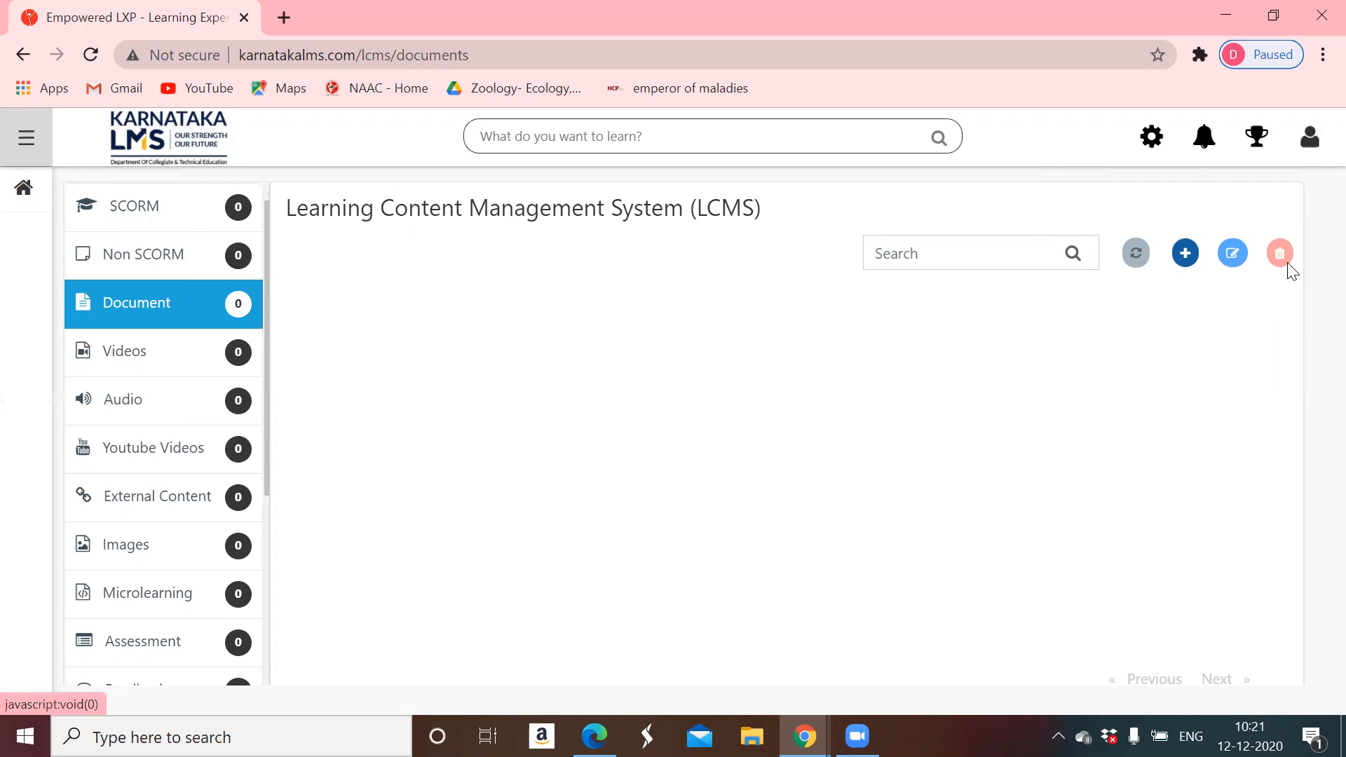
- Bring up the Upload Document form with the + button
{"action": "left_click", "coordinate": [1185, 261]}
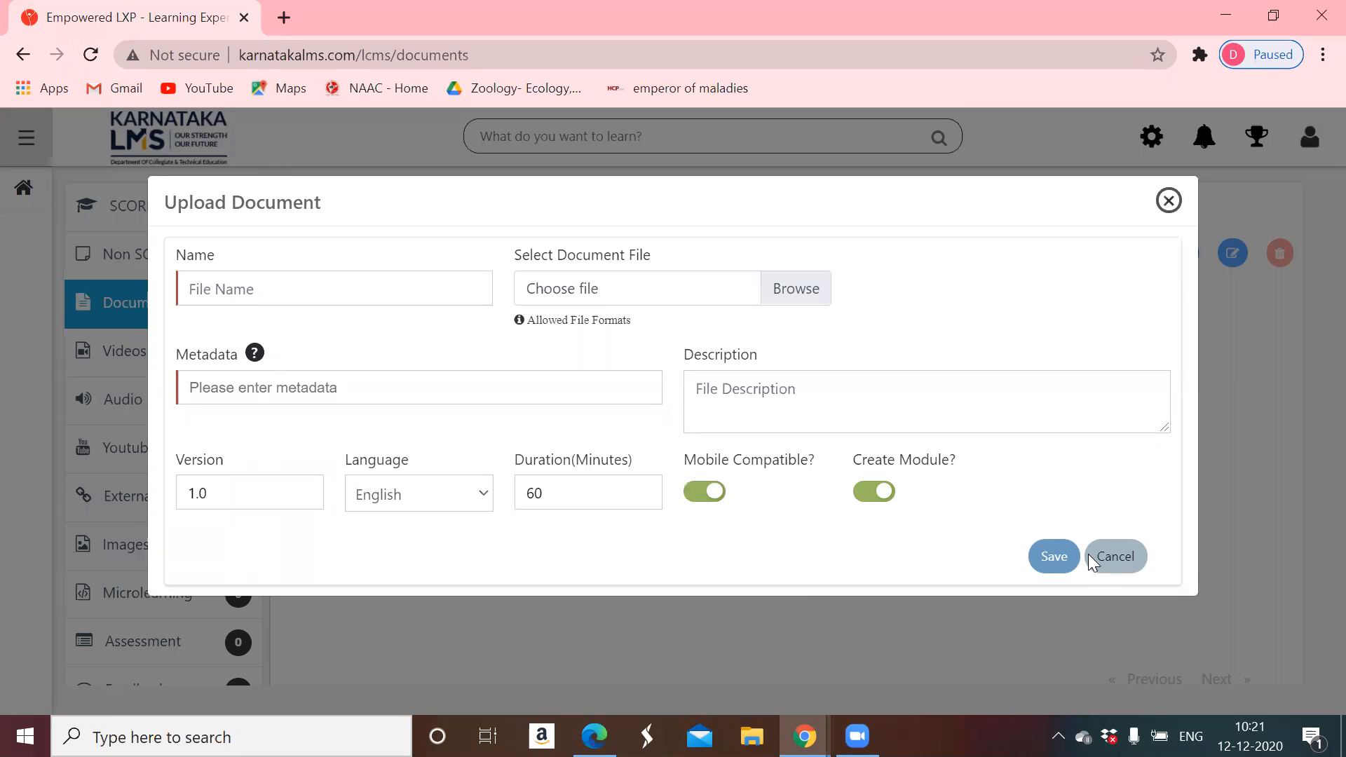
- Enter 3 as the start of the document name, then bring up LMS Coding Final.pdf in Edge
{"action": "left_click", "coordinate": [222, 292]}
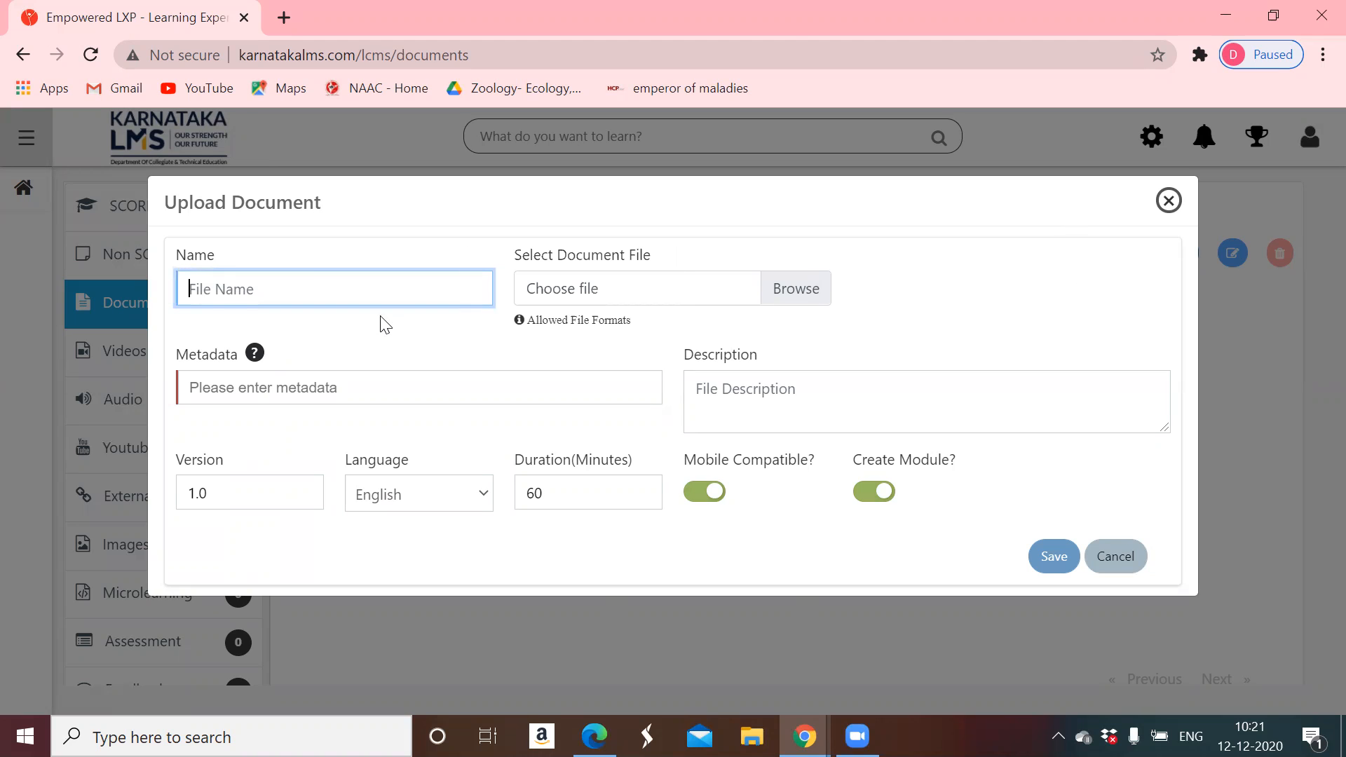
{"action": "left_click", "coordinate": [339, 340]}
{"action": "left_click", "coordinate": [263, 292]}
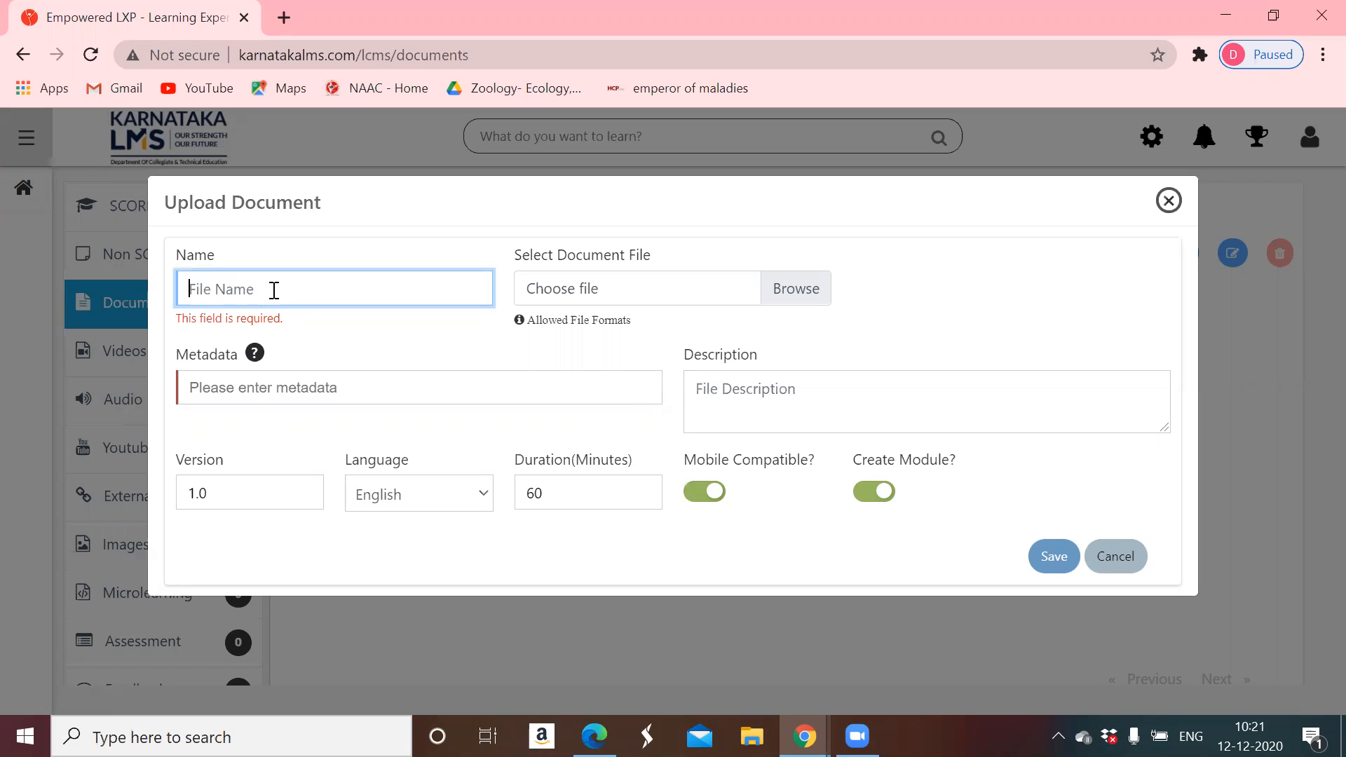
{"action": "type", "text": "3"}
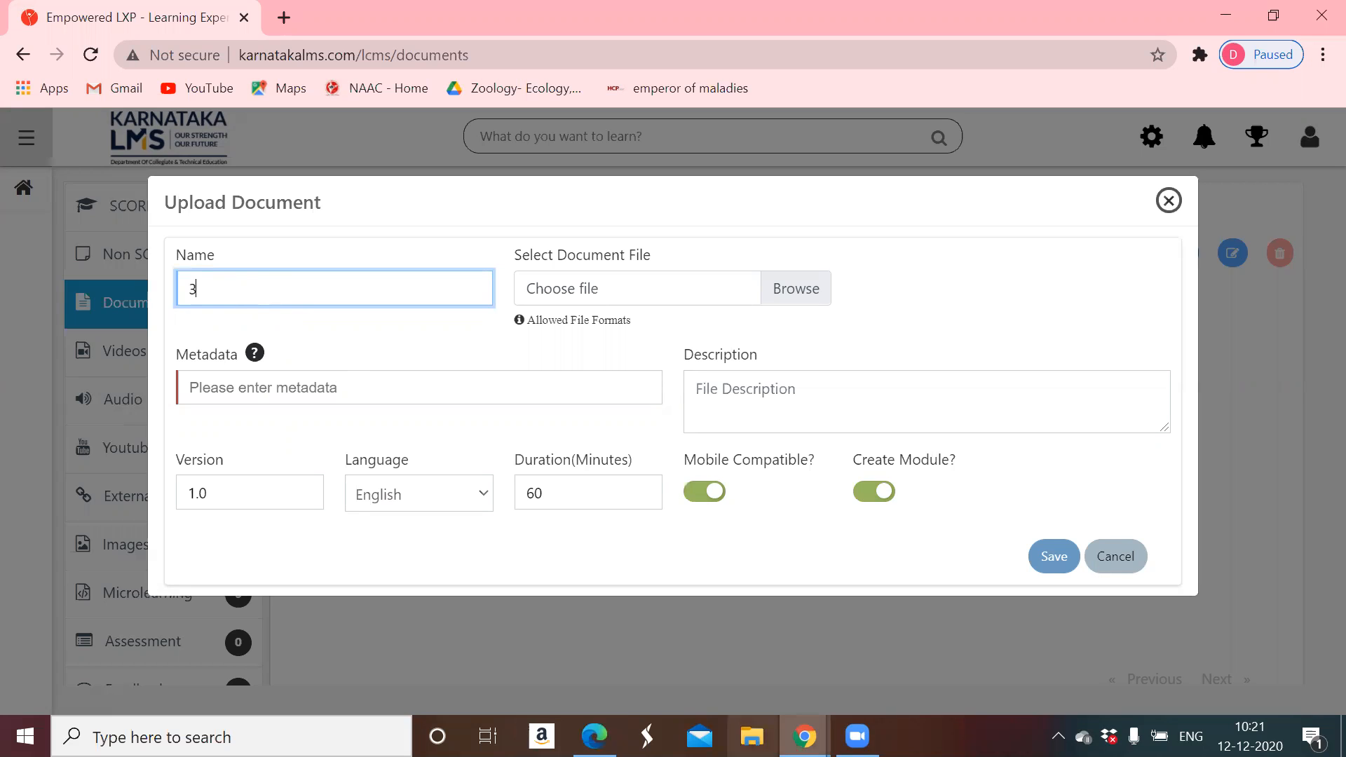
{"action": "mouse_move", "coordinate": [595, 735]}
{"action": "left_click", "coordinate": [601, 630]}
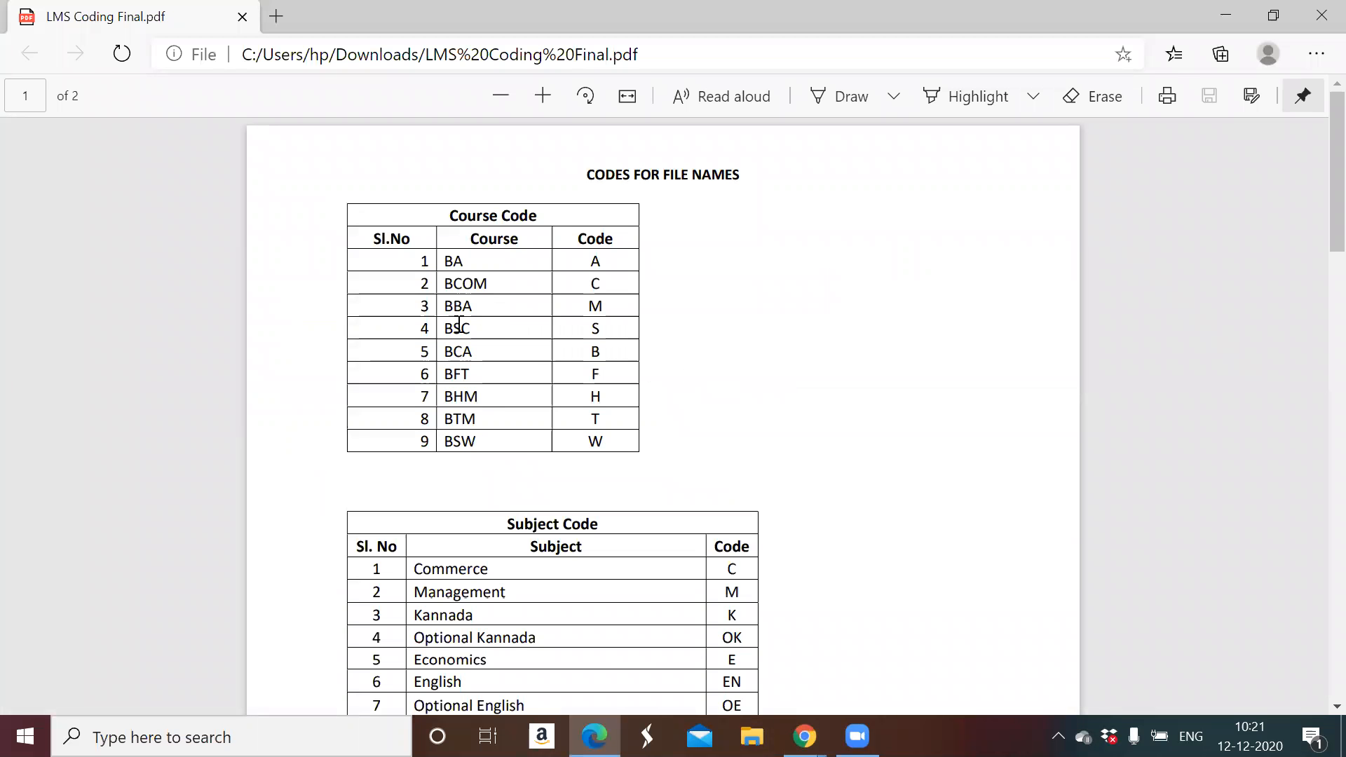
- Find the BCOM code in the PDF and add C to the document name
{"action": "left_click_drag", "start_coordinate": [445, 286], "coordinate": [633, 287]}
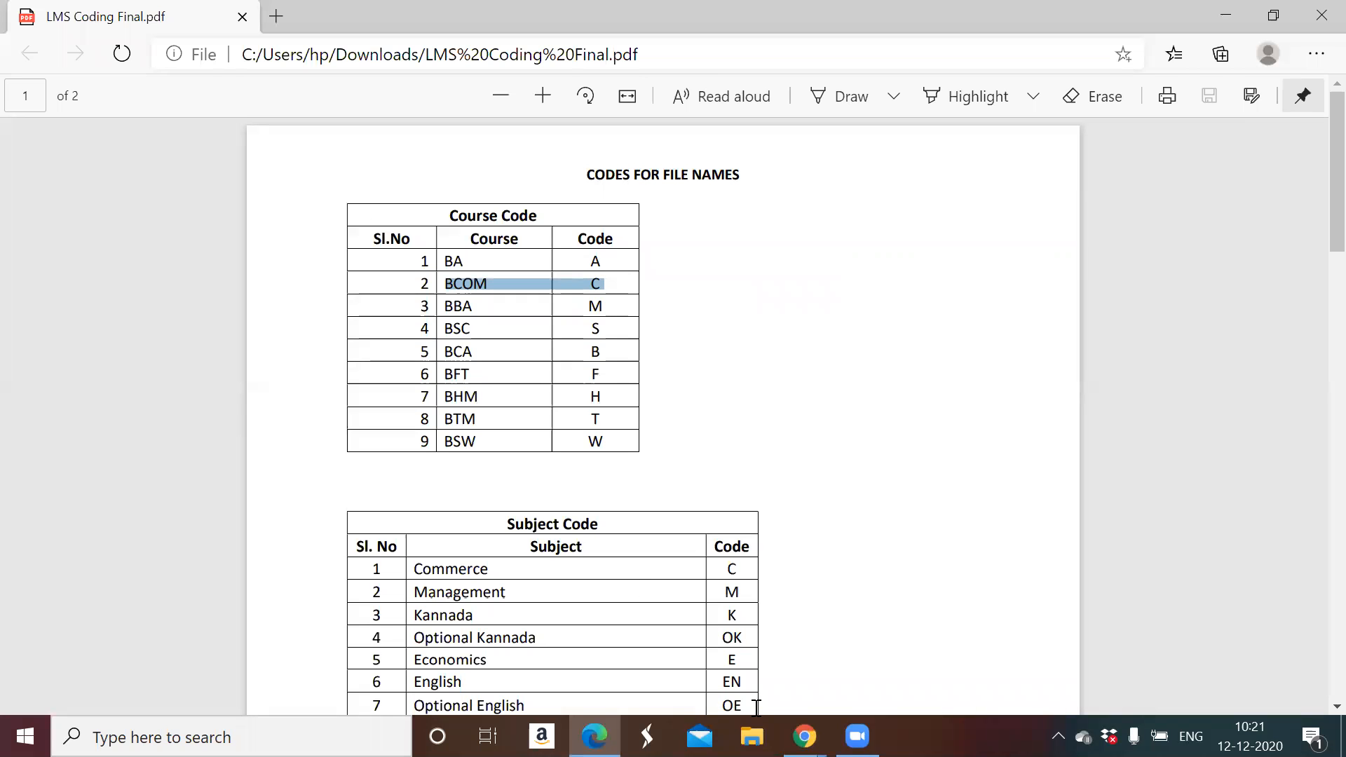
{"action": "mouse_move", "coordinate": [804, 736]}
{"action": "left_click", "coordinate": [840, 699]}
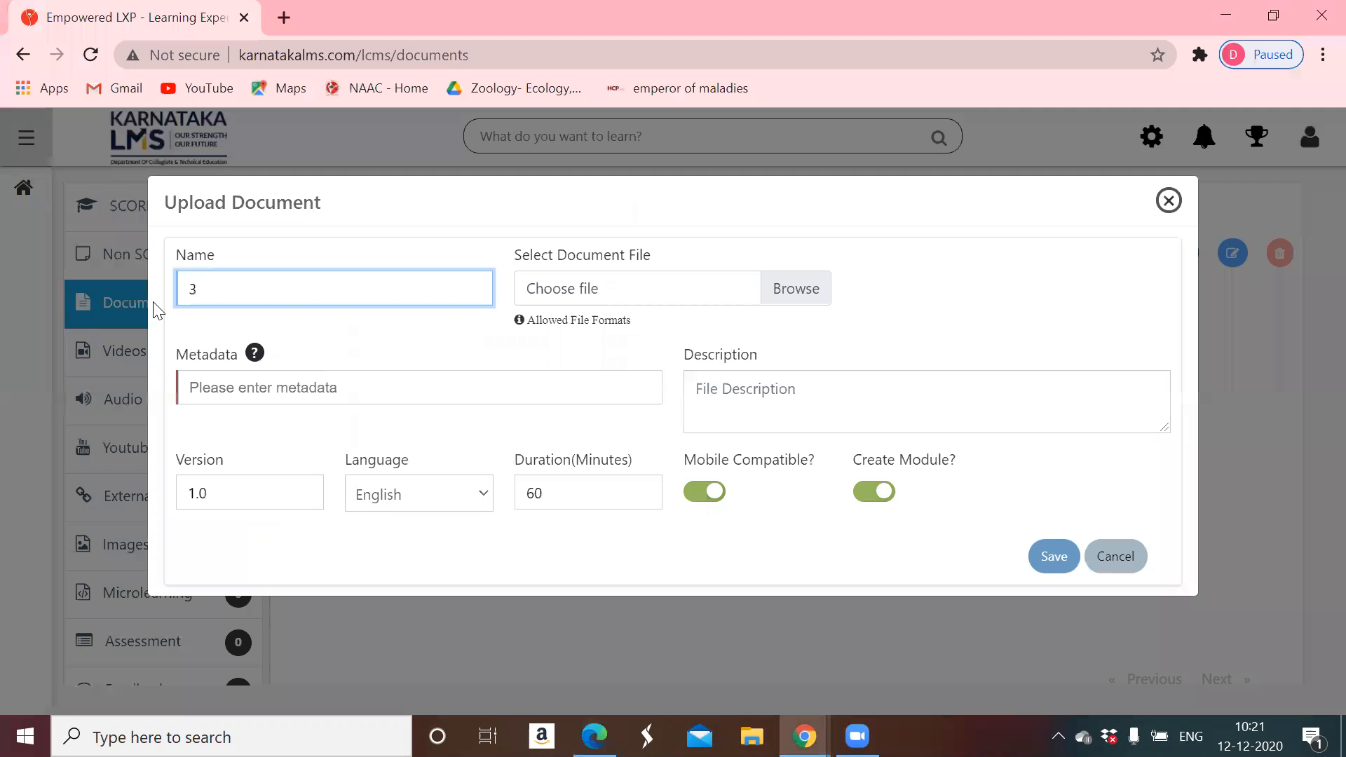
{"action": "type", "text": "C"}
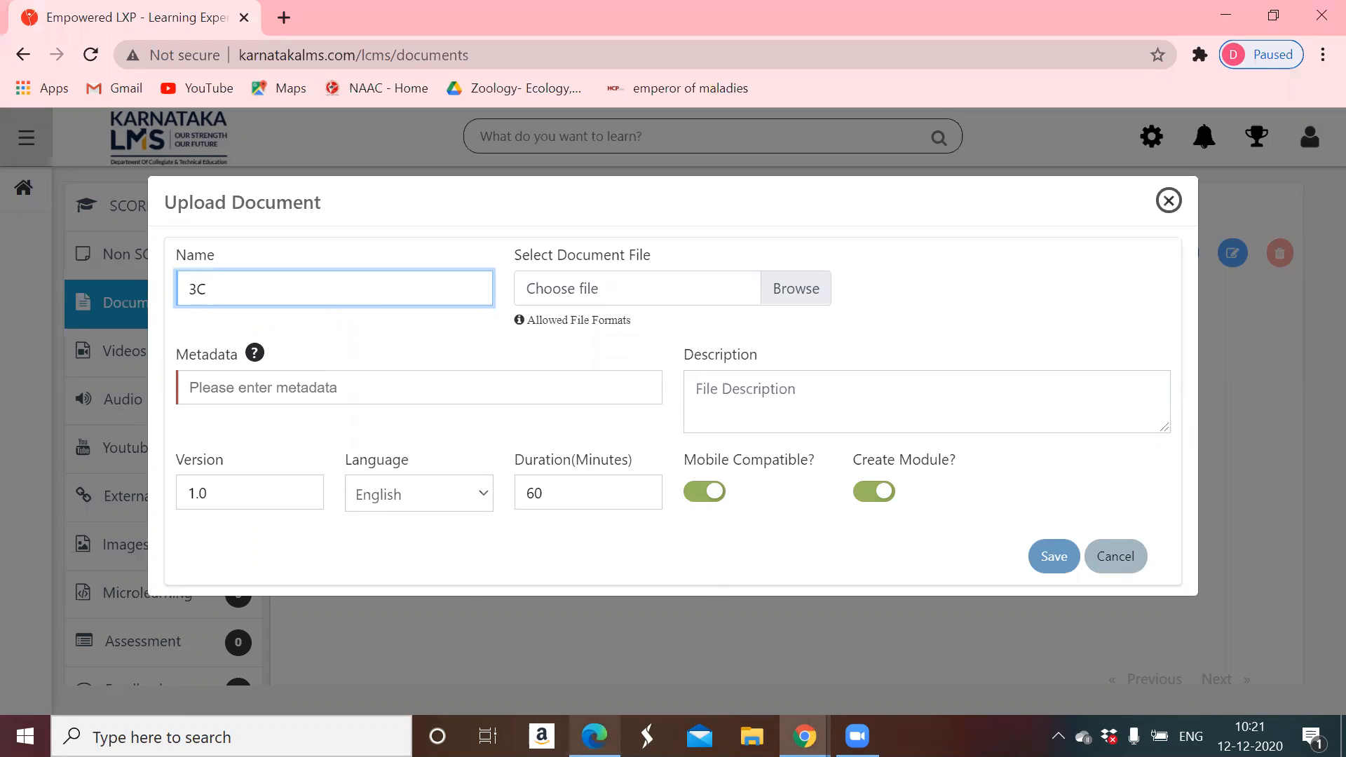
- Look up the Commerce row's code in the PDF and return to the upload form
{"action": "mouse_move", "coordinate": [595, 735]}
{"action": "left_click", "coordinate": [597, 686]}
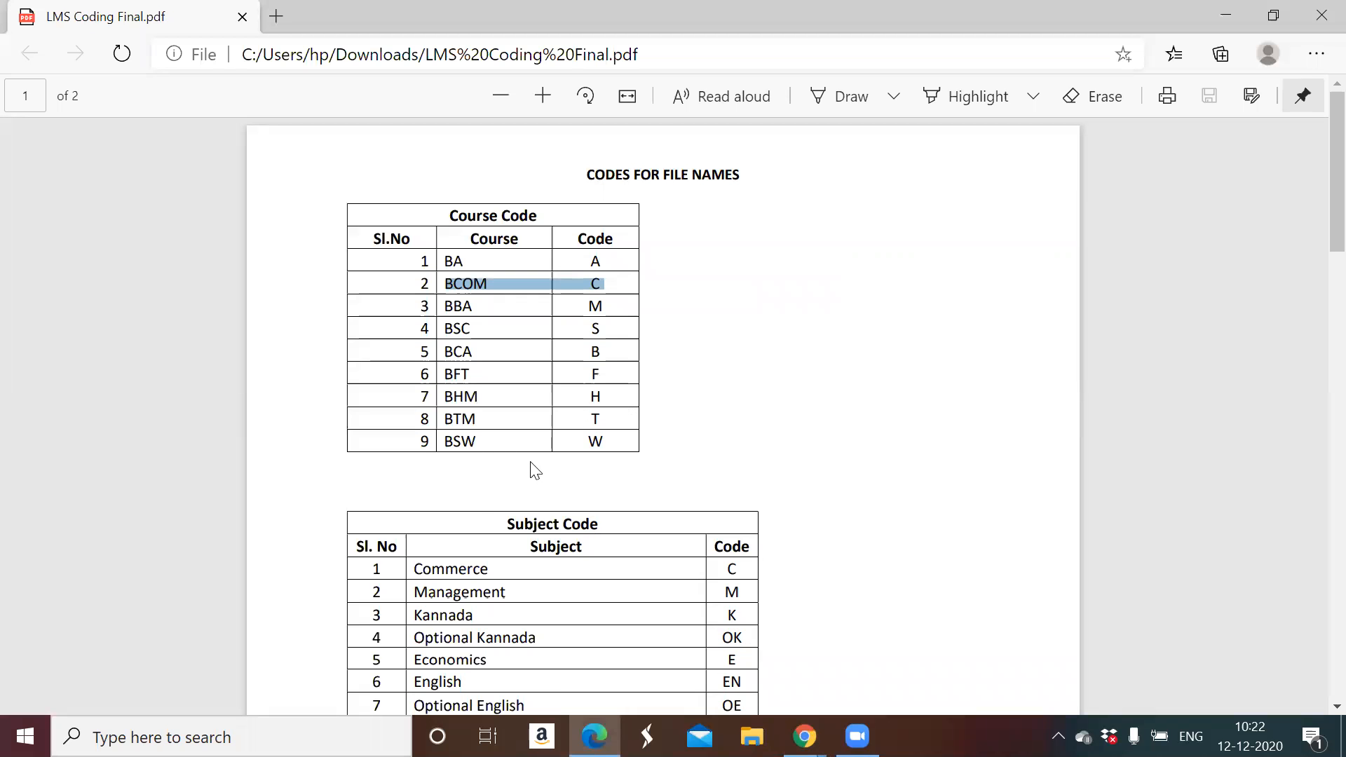
{"action": "scroll", "coordinate": [760, 573], "scroll_direction": "down", "scroll_amount": 3}
{"action": "left_click_drag", "start_coordinate": [740, 377], "coordinate": [429, 377]}
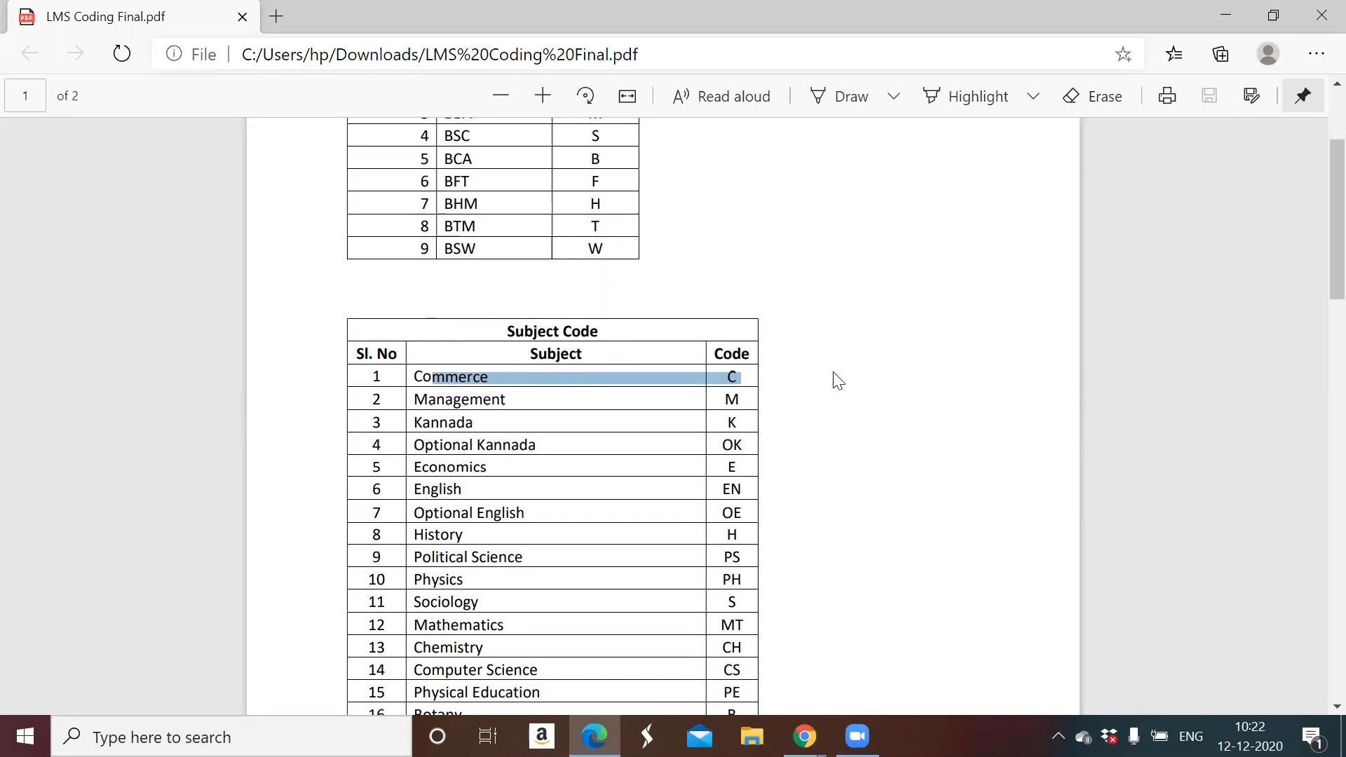
{"action": "mouse_move", "coordinate": [804, 736]}
{"action": "left_click", "coordinate": [911, 642]}
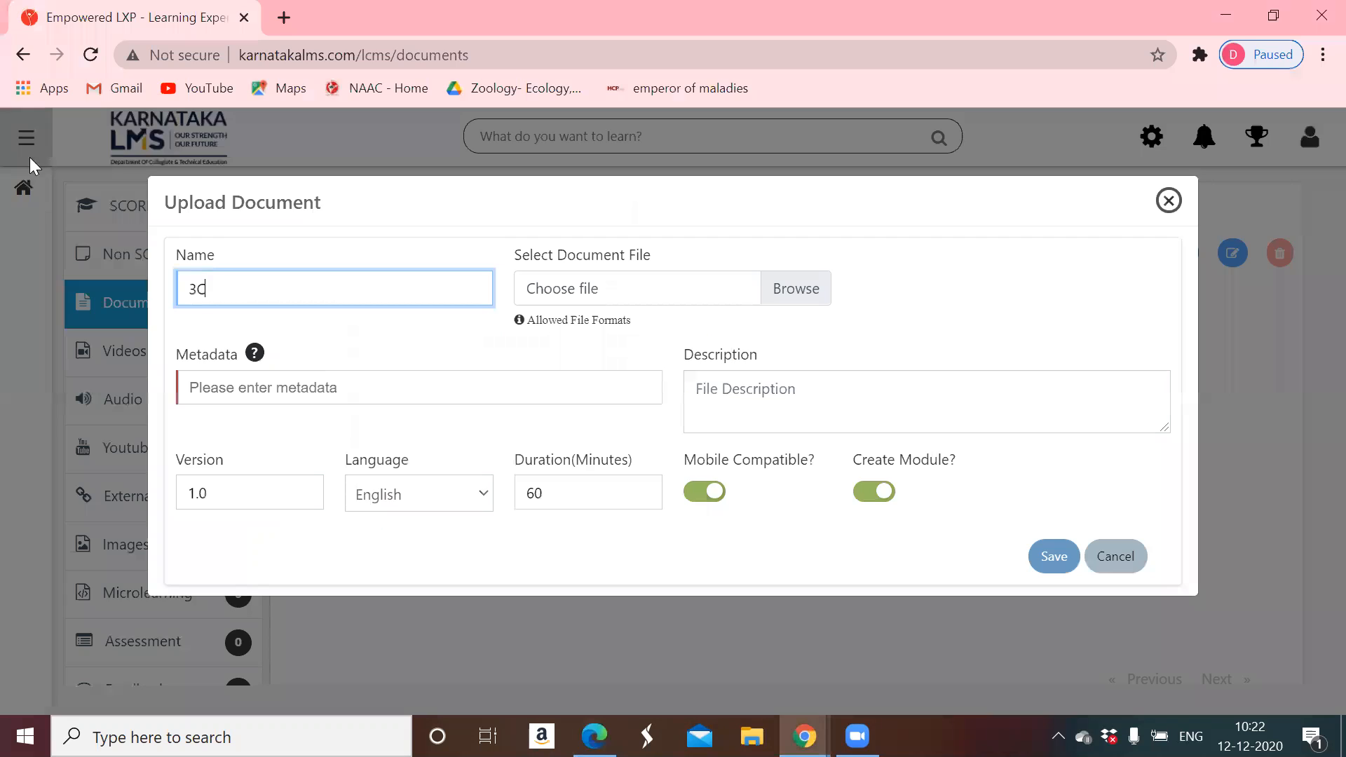
- Complete the name as 3CCSBP1 and enter metadata 'SmallBusiness S1'
{"action": "type", "text": "C"}
{"action": "type", "text": "SB"}
{"action": "type", "text": "P1"}
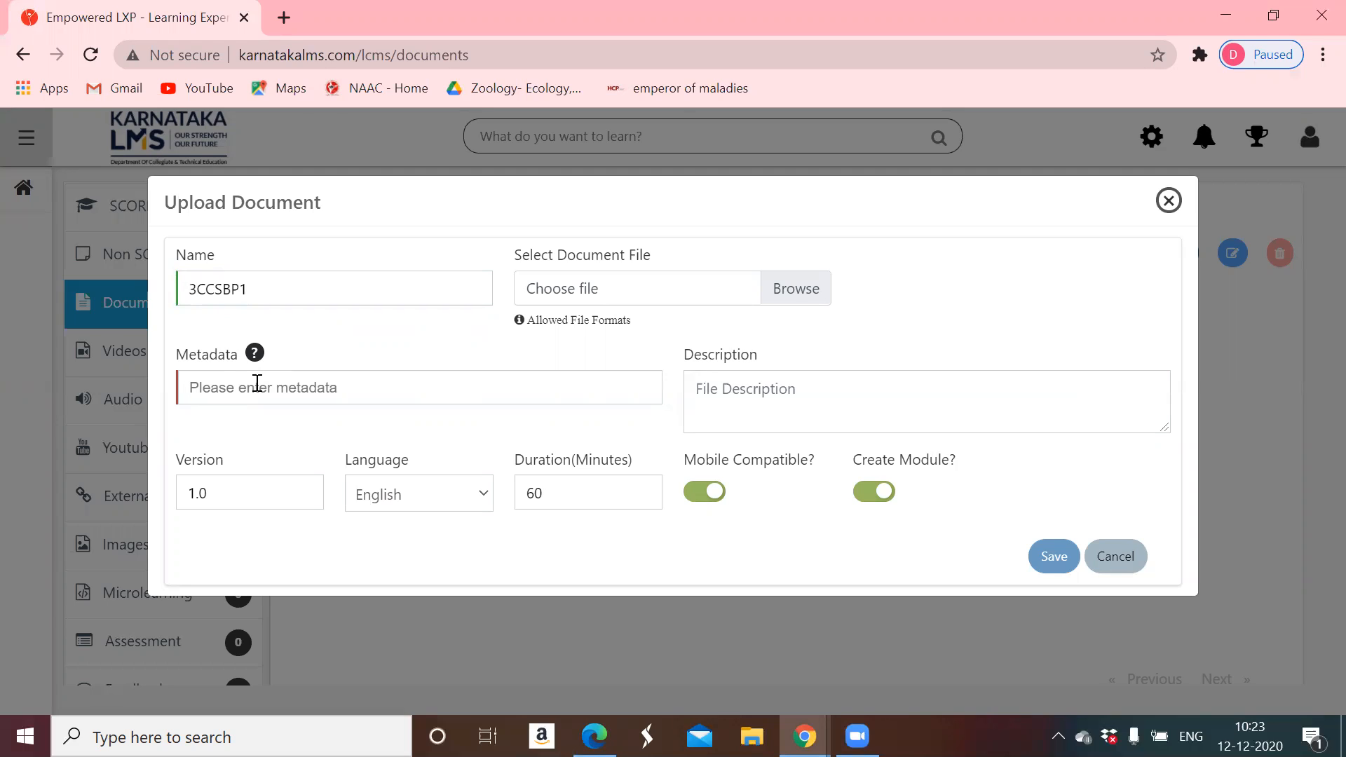
{"action": "type", "text": "SmallBusiness"}
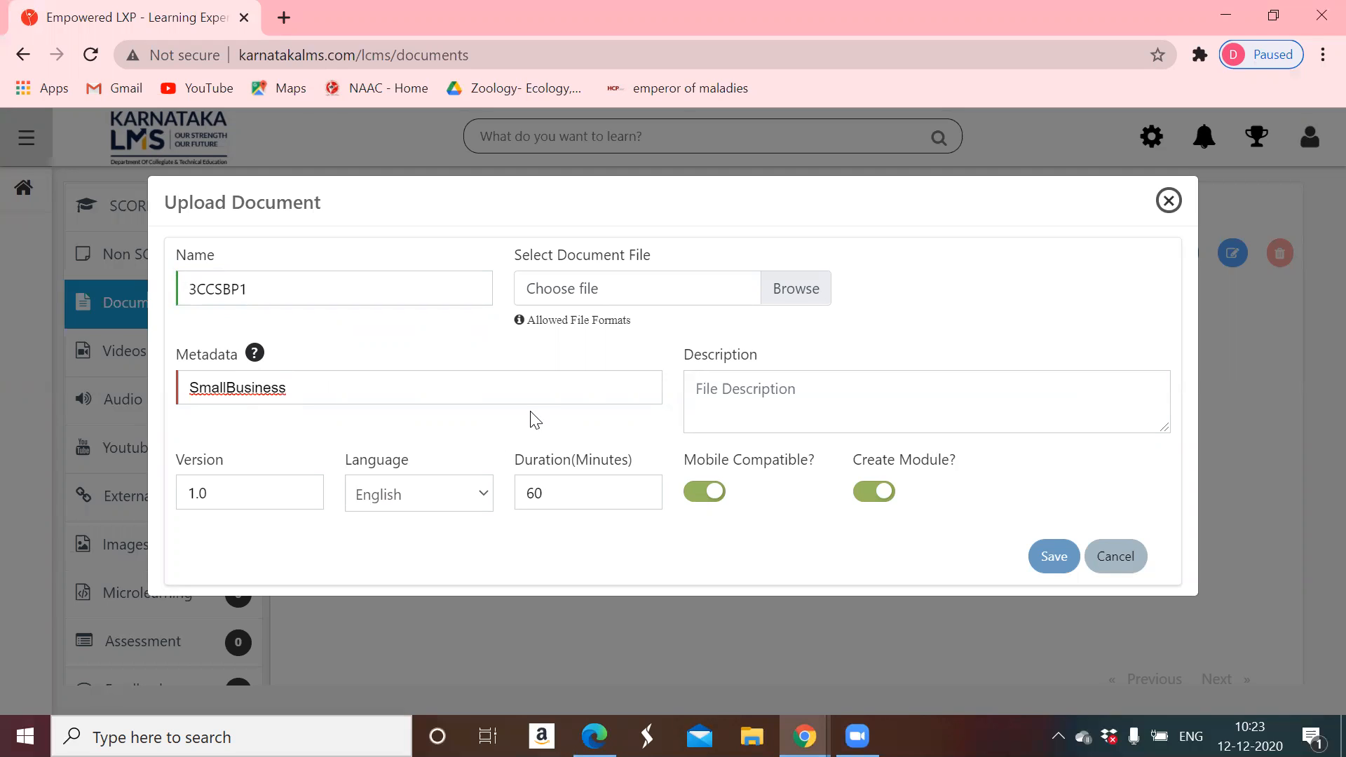
{"action": "type", "text": " S1"}
- In the file chooser, locate the 1CCSBP1 presentation inside the desktop's SBM folder
{"action": "left_click", "coordinate": [812, 292]}
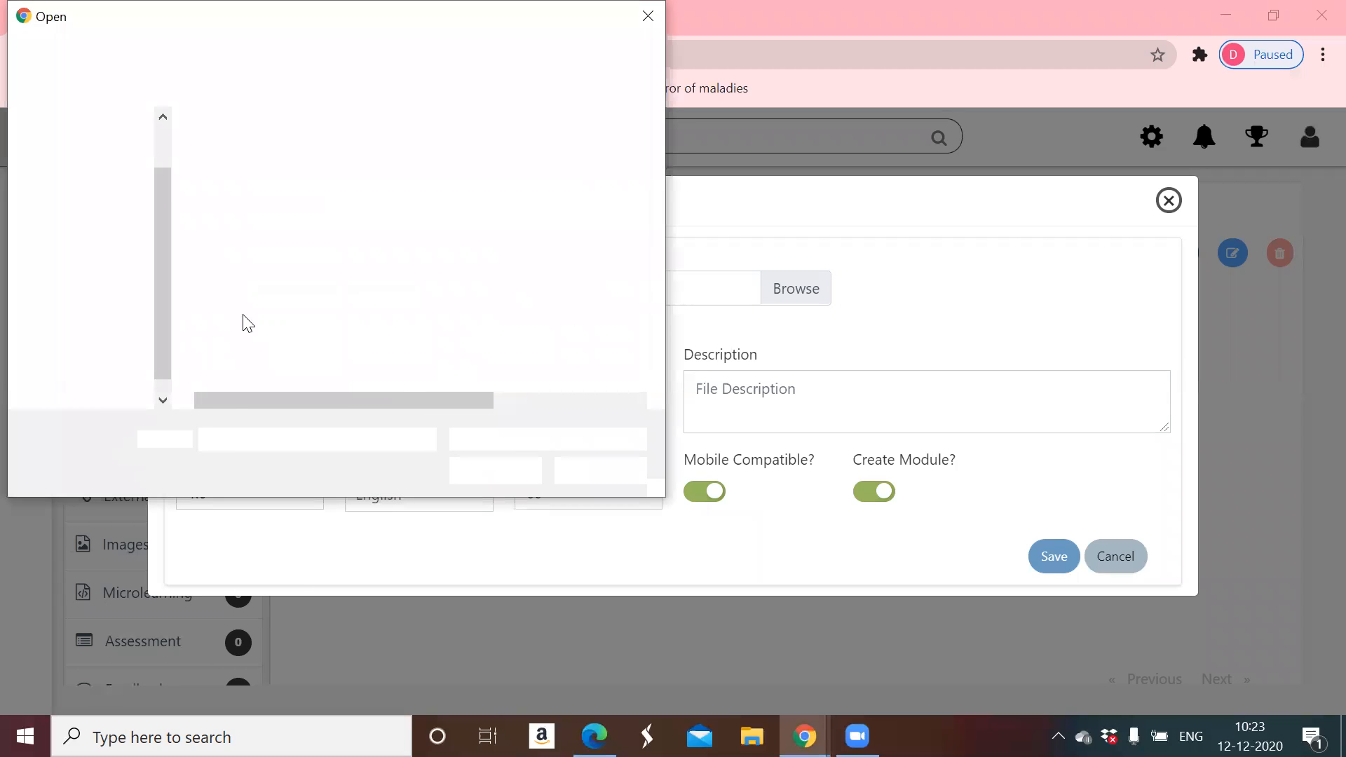
{"action": "left_click_drag", "start_coordinate": [162, 210], "coordinate": [161, 144]}
{"action": "left_click", "coordinate": [85, 170]}
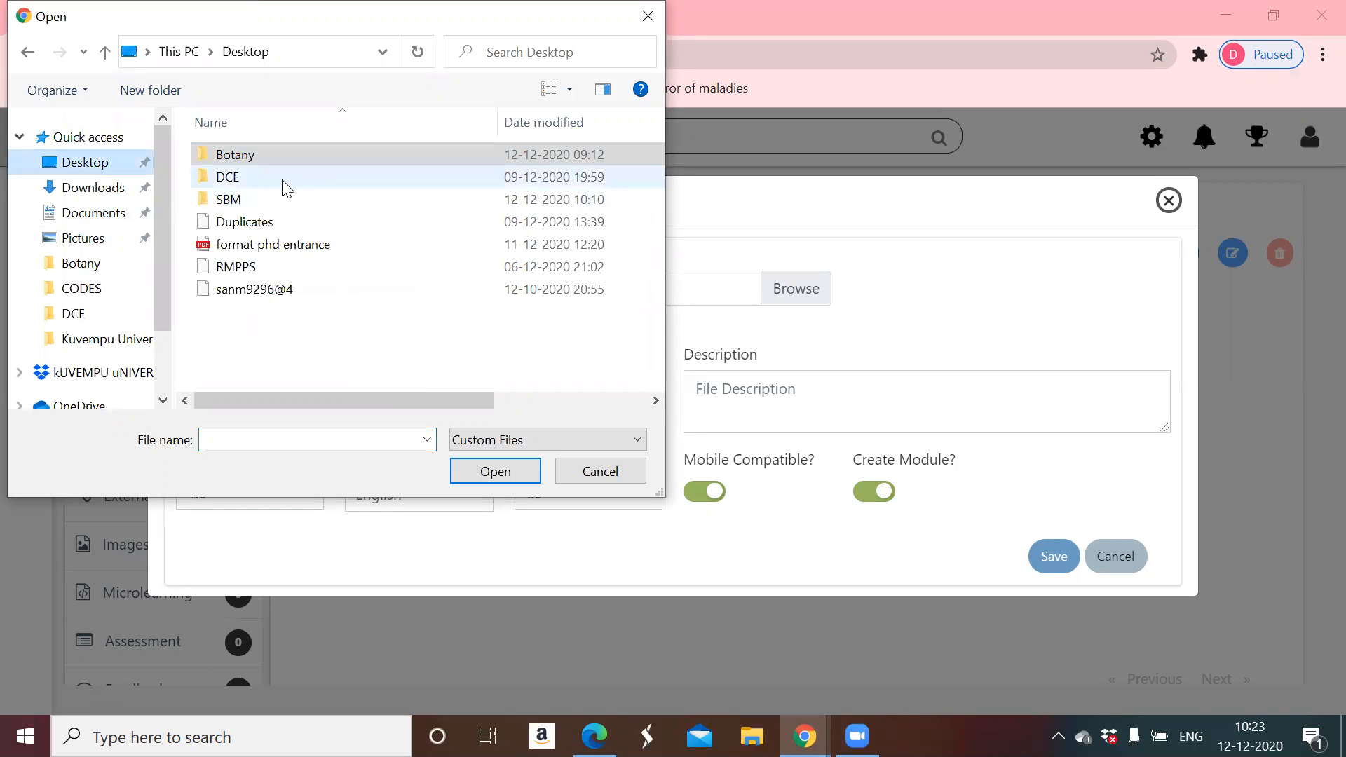
{"action": "double_click", "coordinate": [262, 198]}
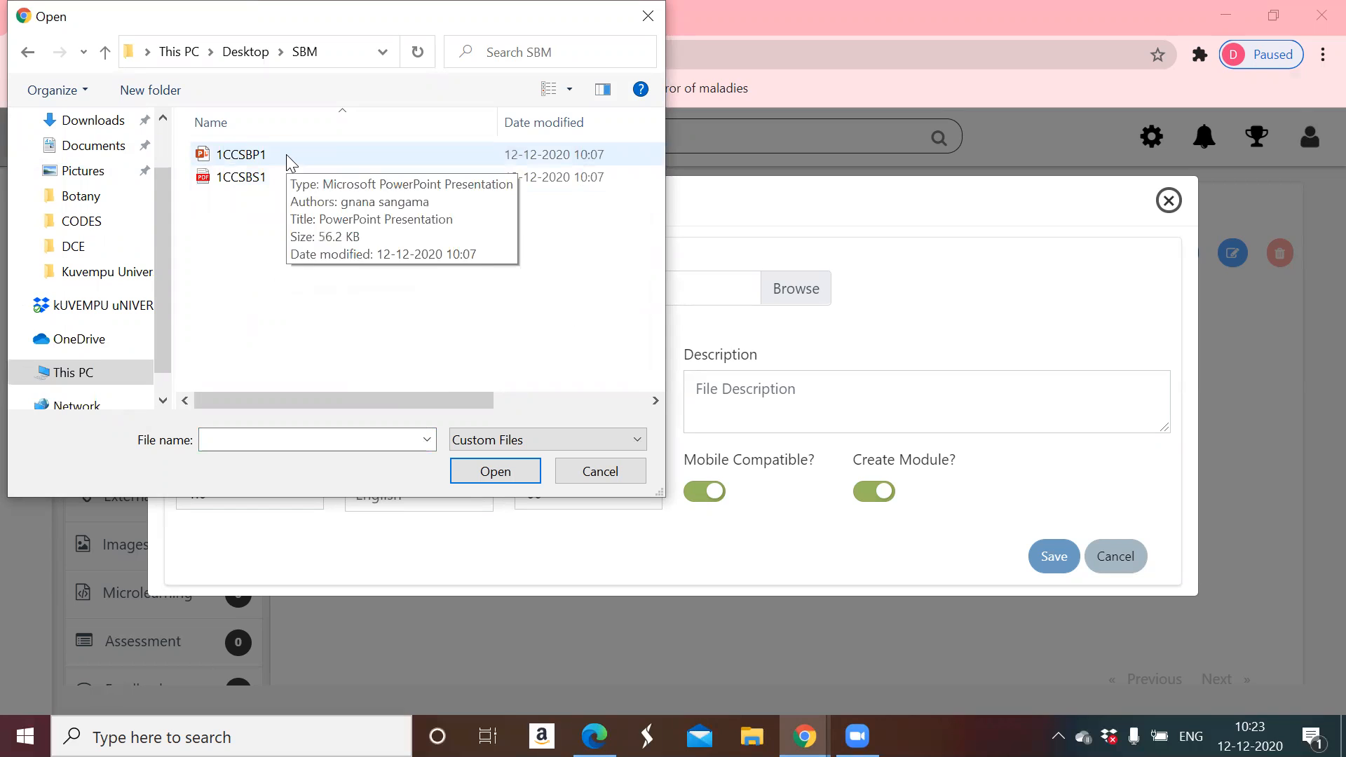
{"action": "double_click", "coordinate": [239, 157]}
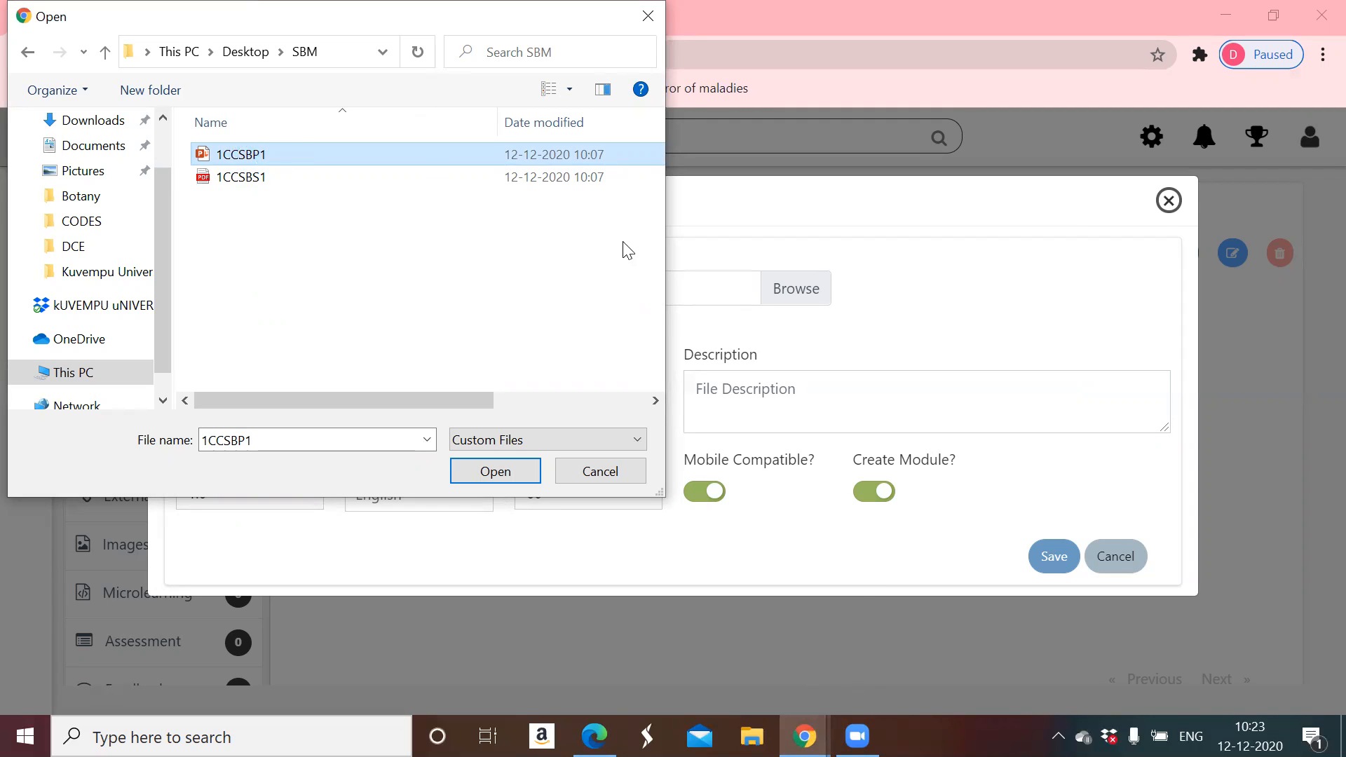
- Rename 1CCSBP1 to 3CCSBP1 and attach it to the upload form
{"action": "right_click", "coordinate": [238, 154]}
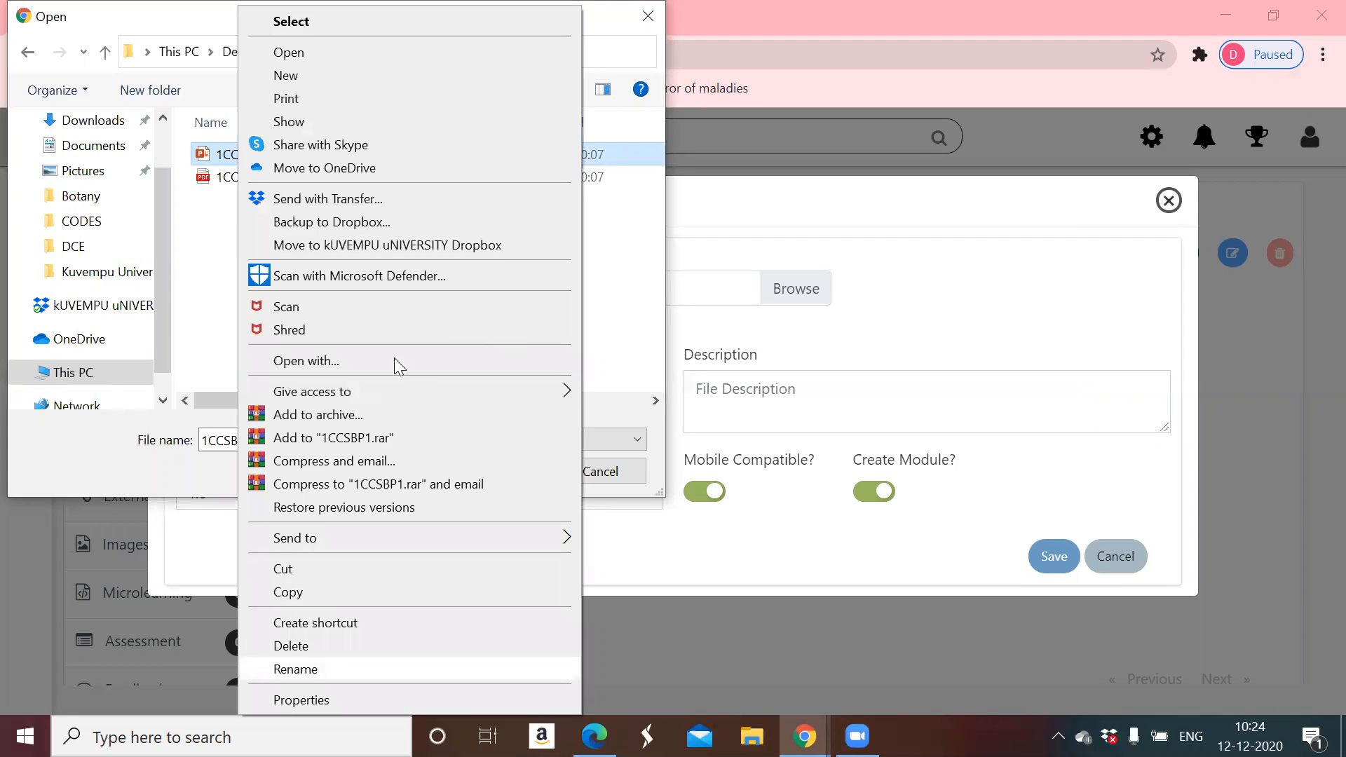
{"action": "left_click", "coordinate": [298, 667]}
{"action": "left_click", "coordinate": [222, 154]}
{"action": "key", "text": "BackSpace"}
{"action": "type", "text": "3"}
{"action": "key", "text": "Return"}
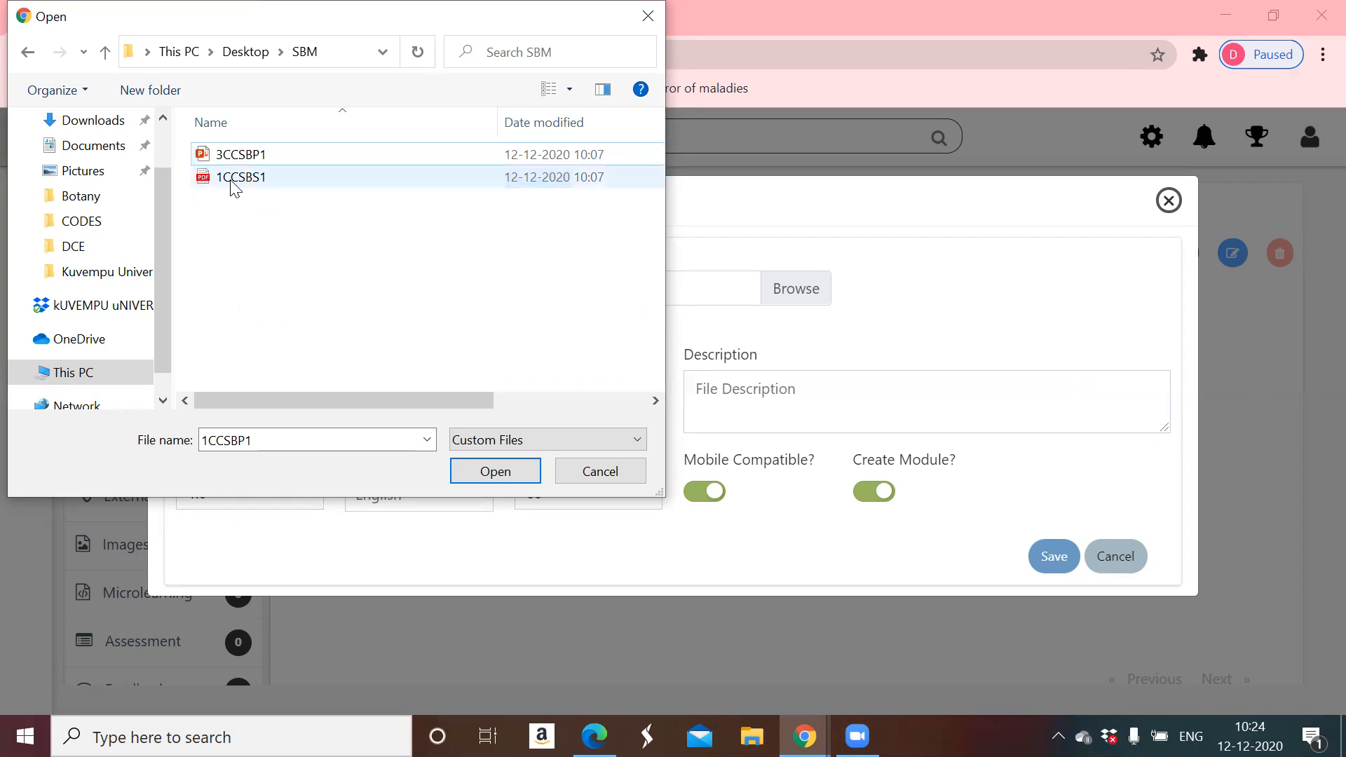
{"action": "left_click", "coordinate": [252, 155]}
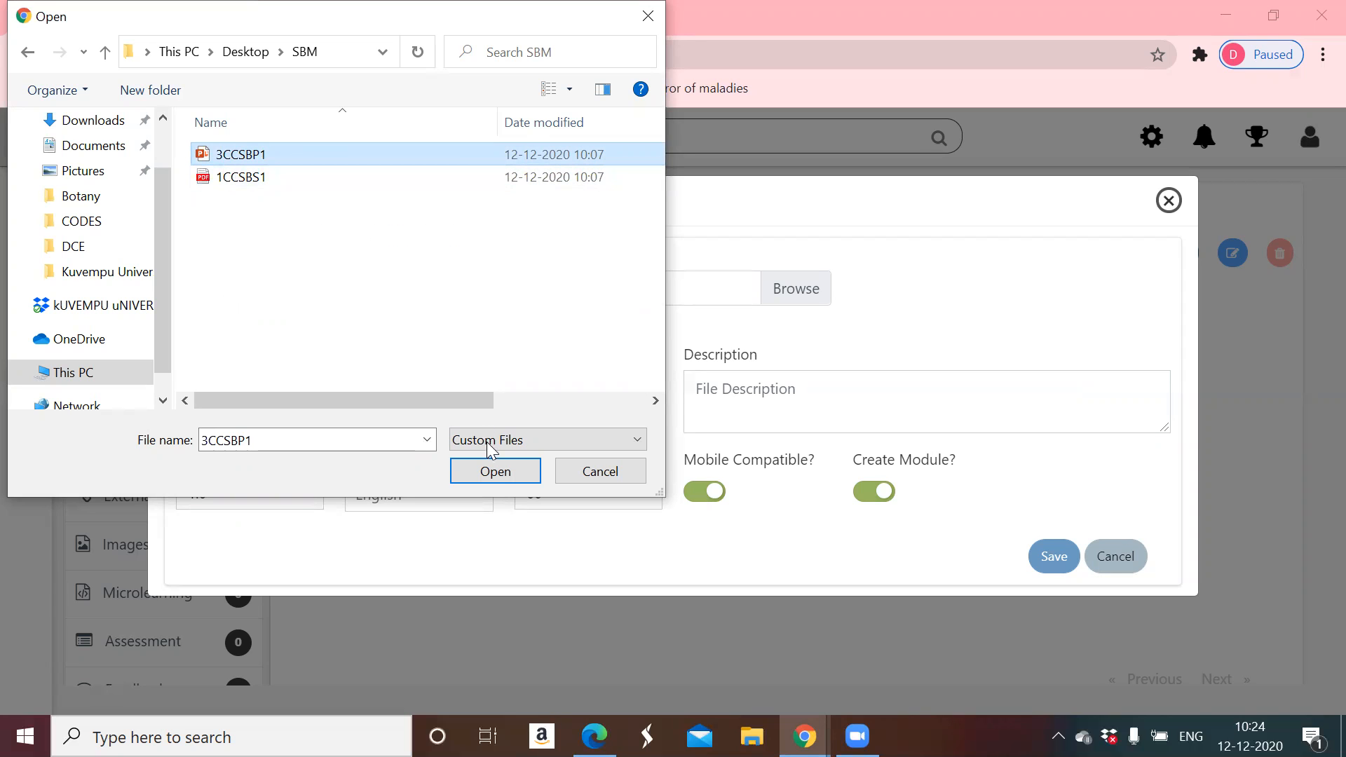
{"action": "left_click", "coordinate": [495, 473]}
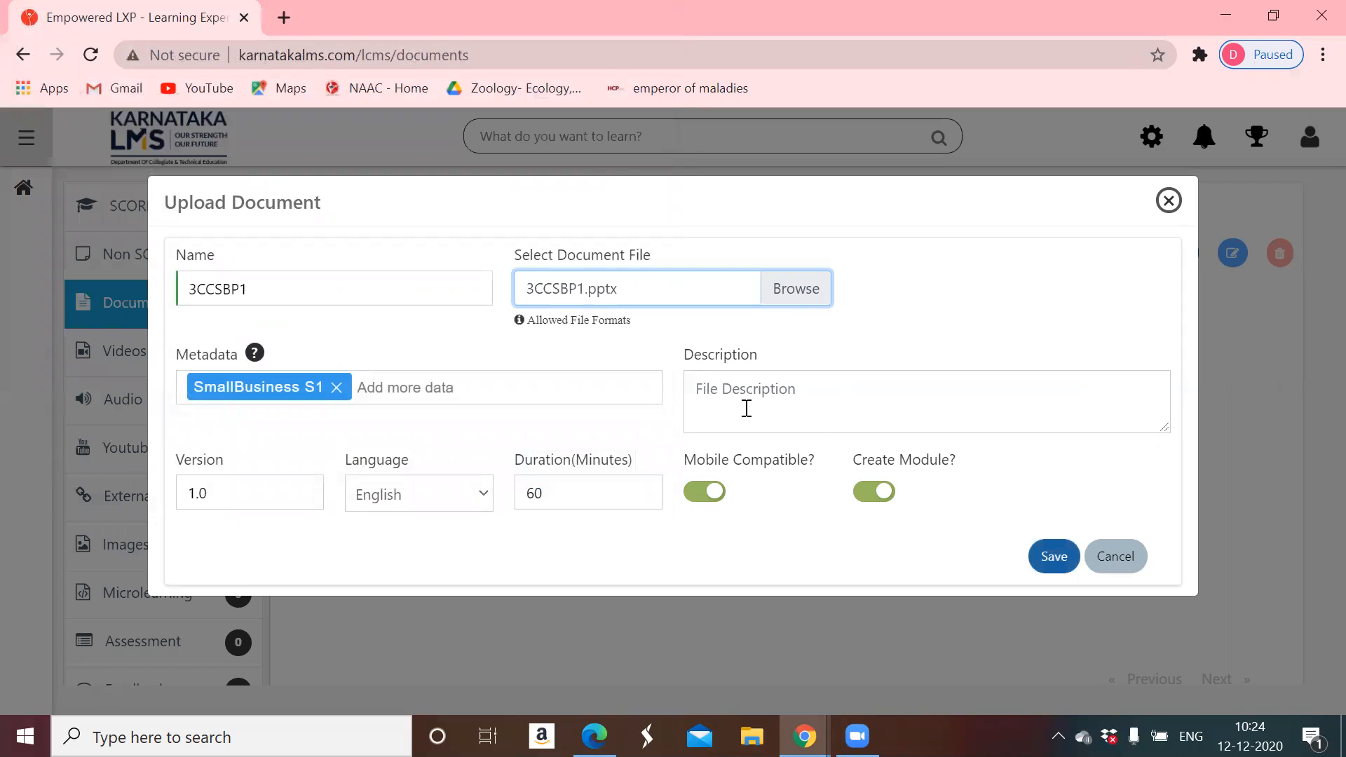
- Leave Mobile Compatible and Create Module enabled and save the 3CCSBP1 upload
{"action": "left_click", "coordinate": [705, 390]}
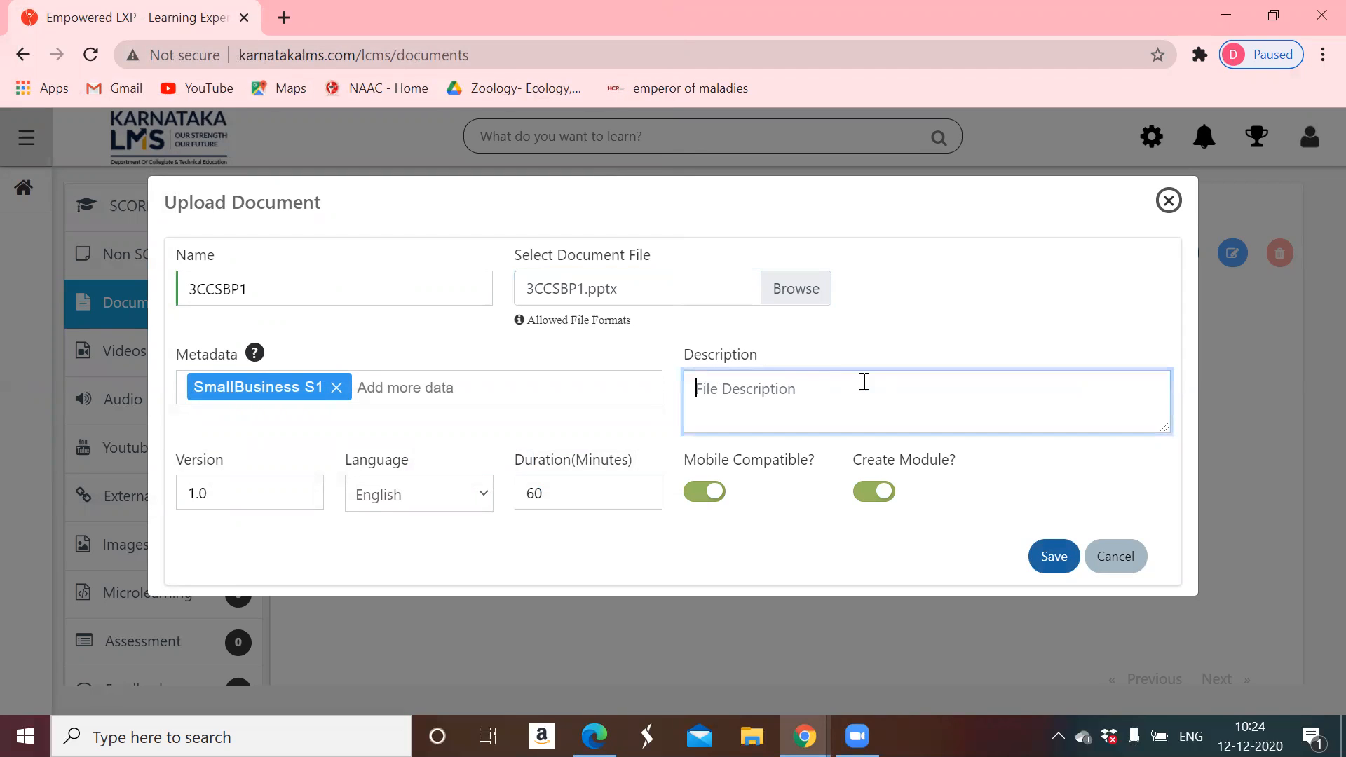
{"action": "left_click", "coordinate": [705, 494]}
{"action": "left_click", "coordinate": [866, 496]}
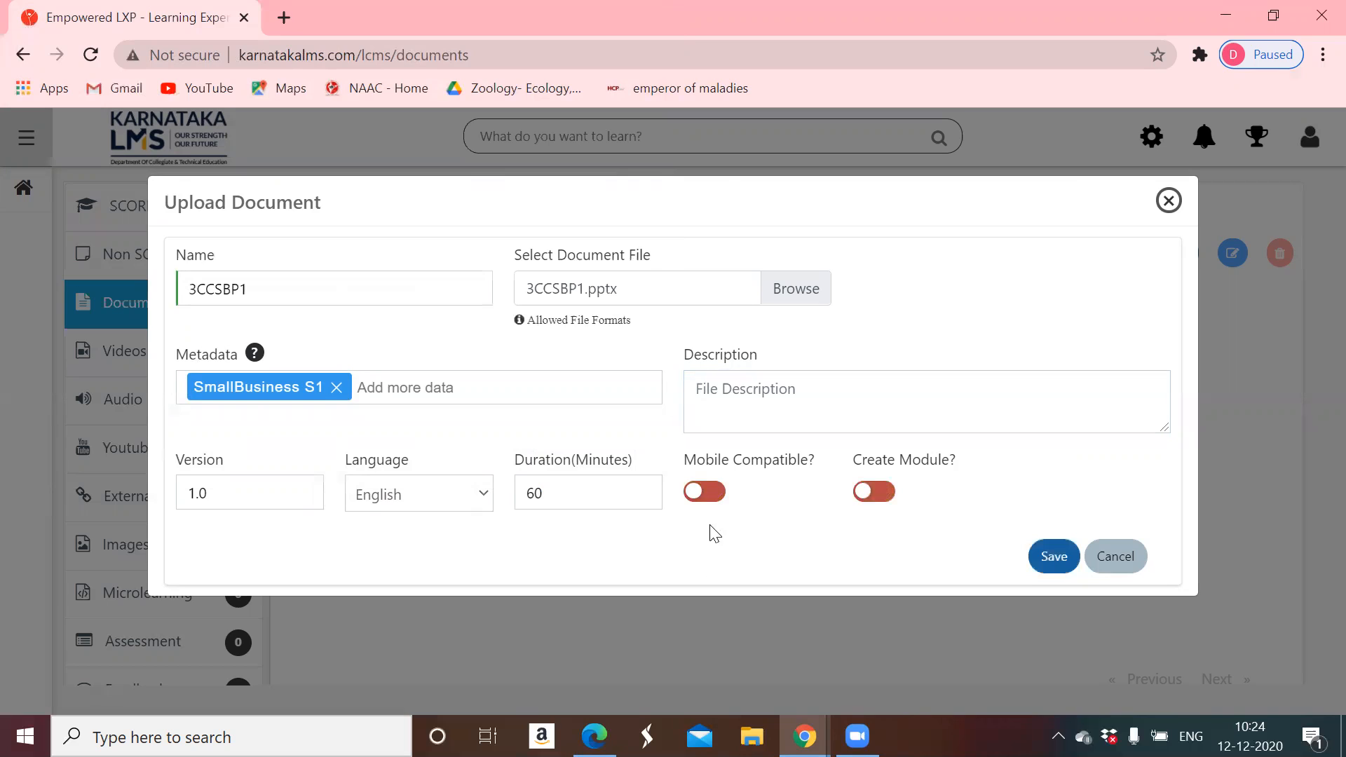
{"action": "left_click", "coordinate": [704, 497]}
{"action": "left_click", "coordinate": [869, 496]}
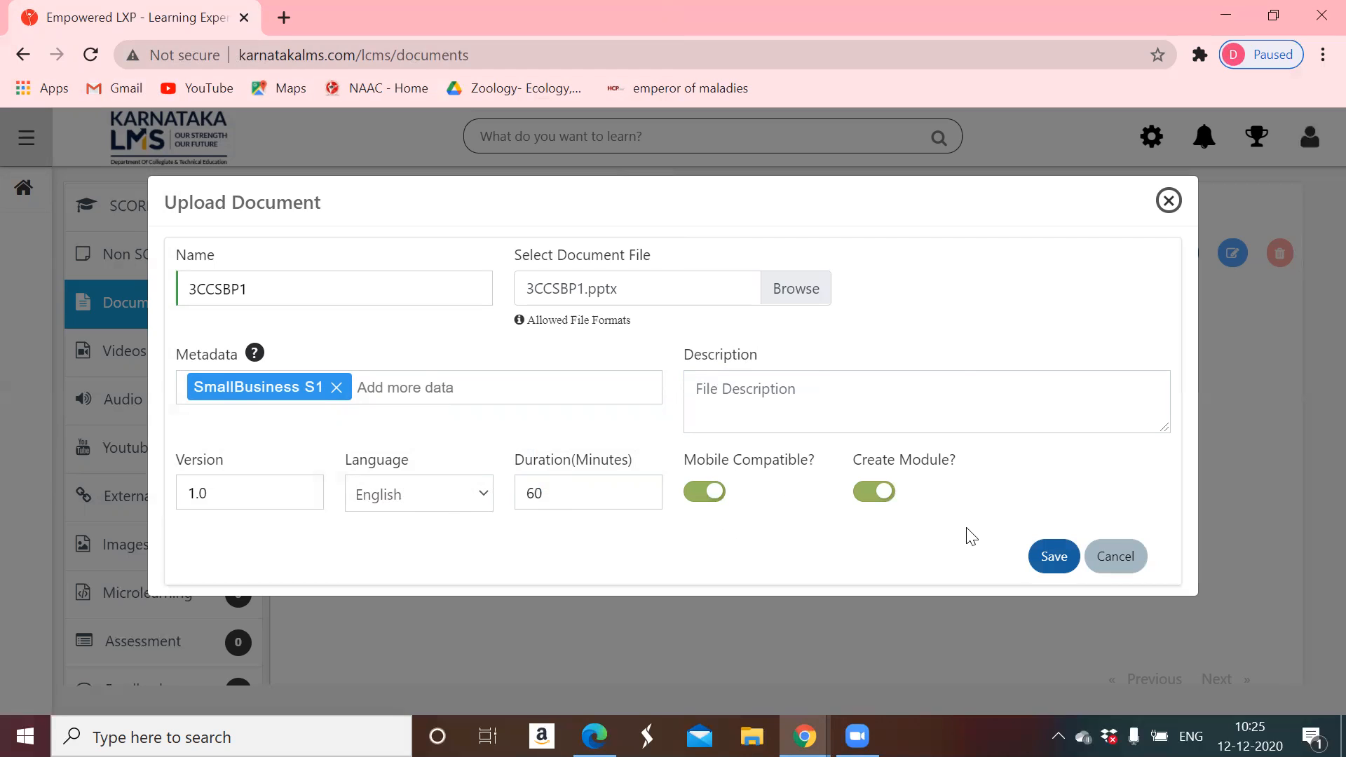
{"action": "left_click", "coordinate": [1052, 557]}
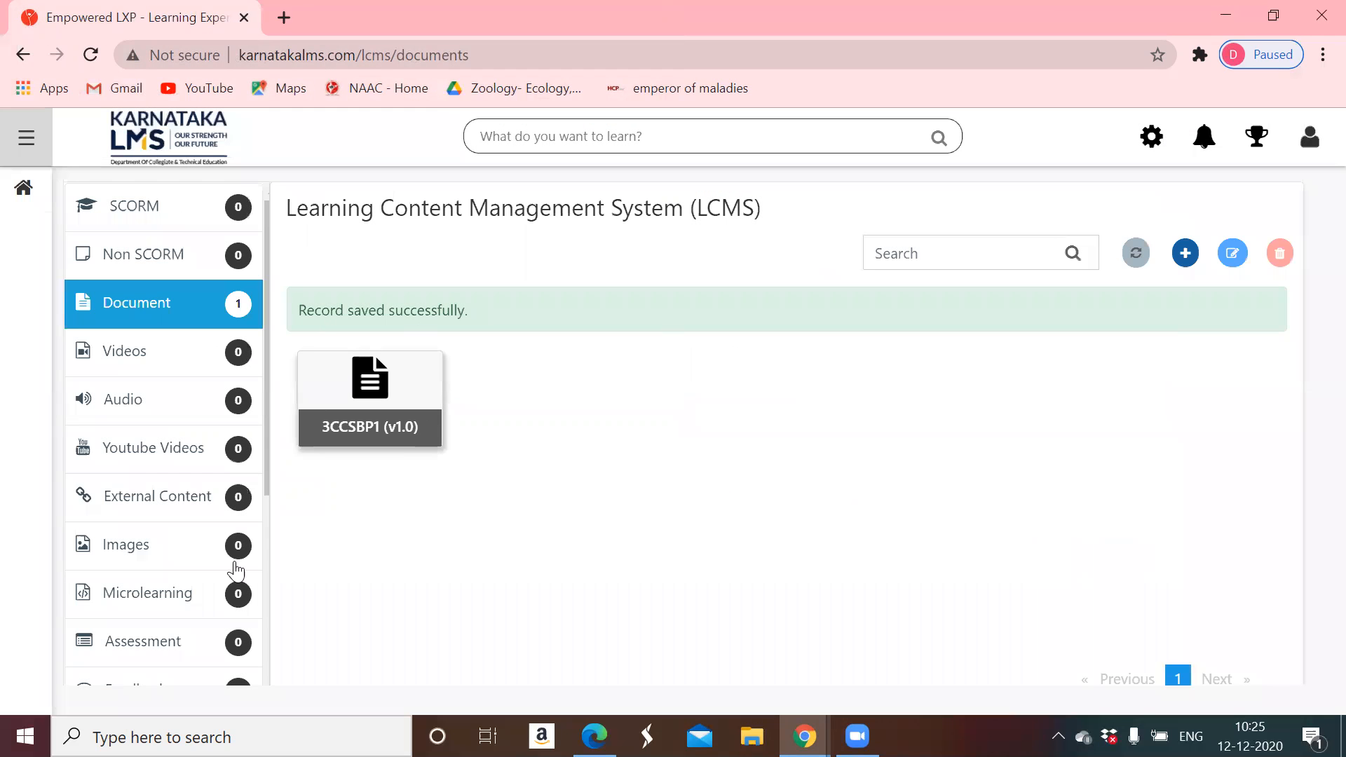
- Start a new upload named 3CCSBS1 with metadata 'SmallBusiness S1'
{"action": "left_click", "coordinate": [1182, 256]}
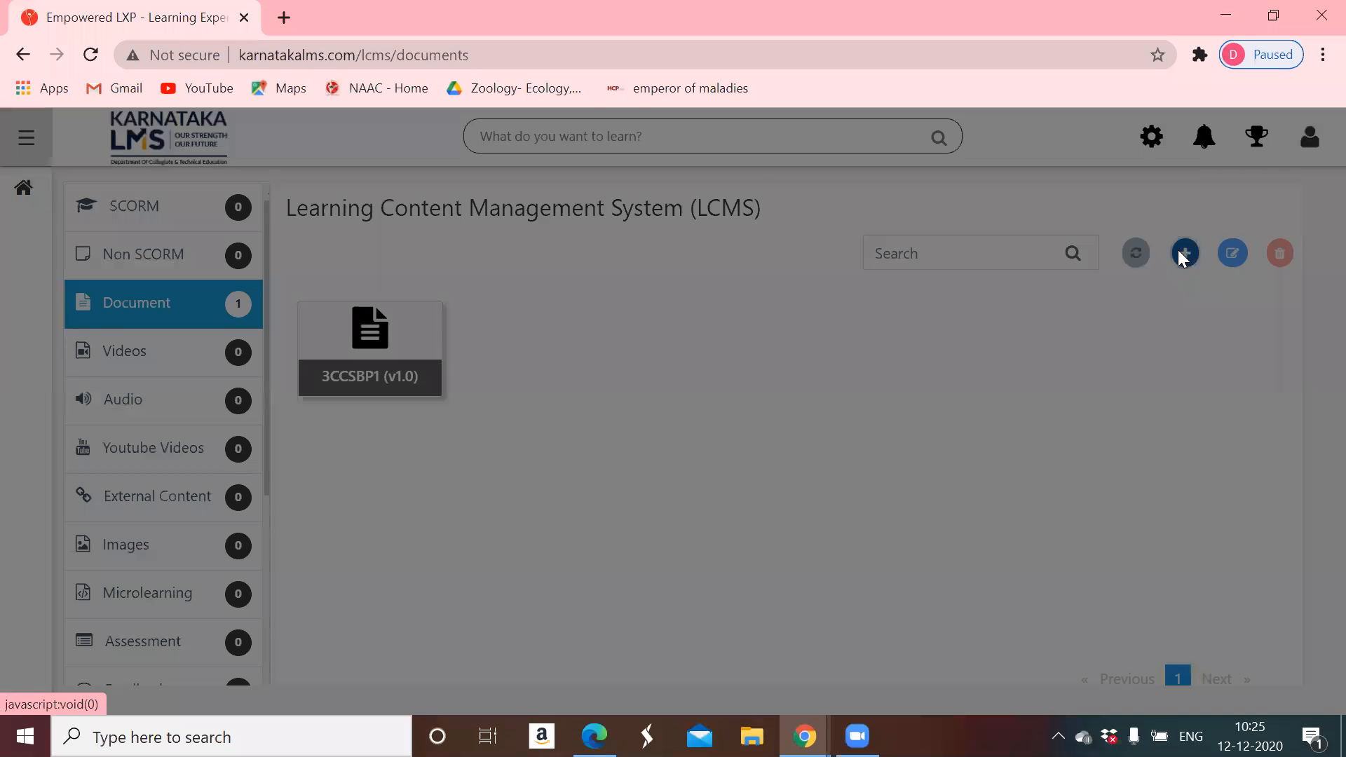
{"action": "left_click", "coordinate": [292, 297]}
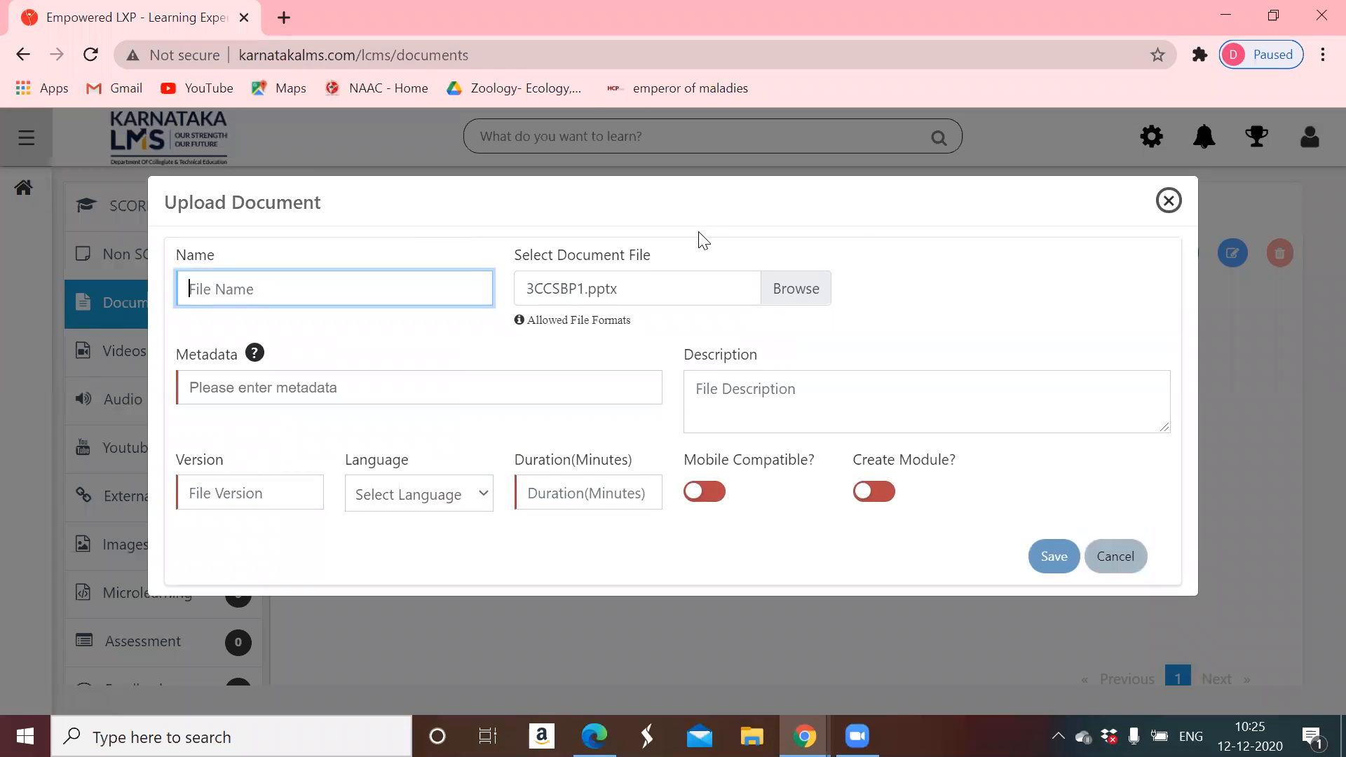
{"action": "type", "text": "3CCSB"}
{"action": "type", "text": "S1"}
{"action": "left_click", "coordinate": [276, 394]}
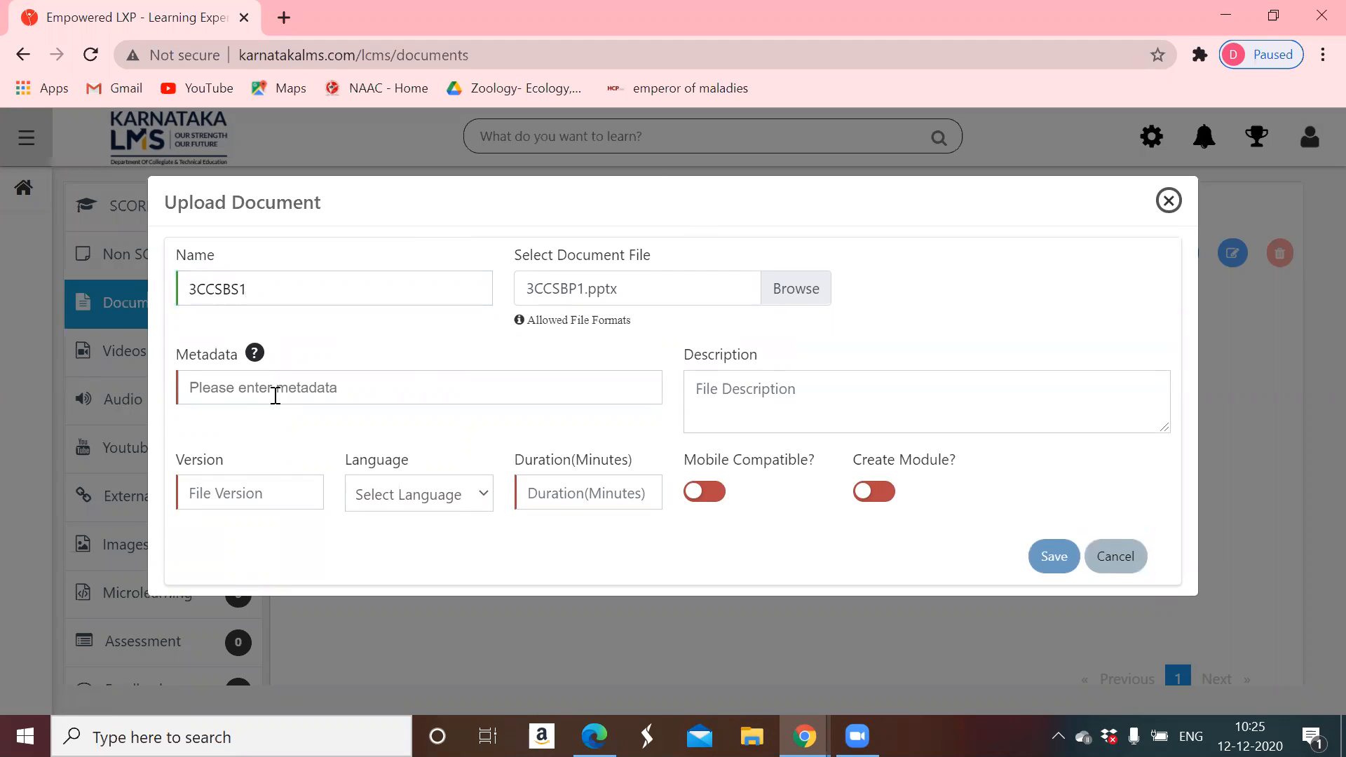
{"action": "type", "text": "SmallBusiness S1"}
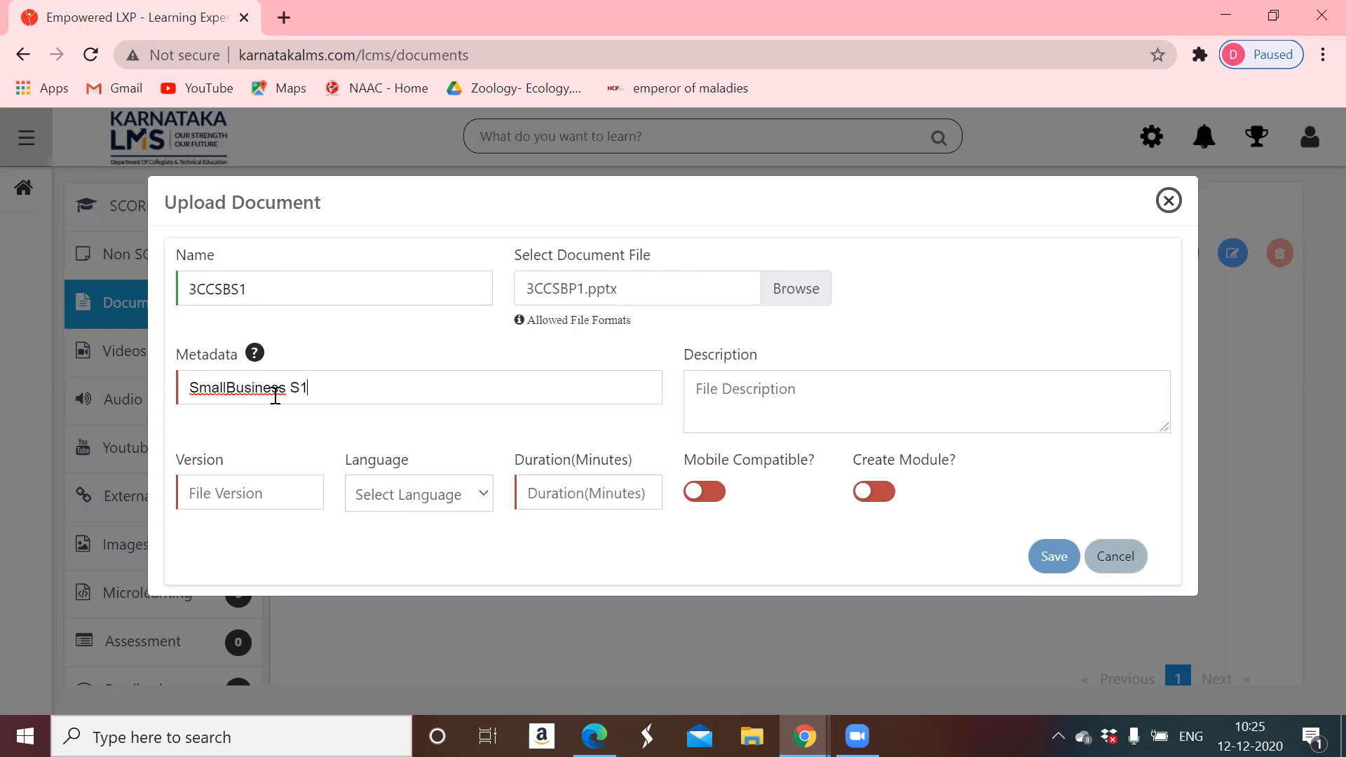
- Set version 1, language English and duration 60
{"action": "left_click", "coordinate": [239, 491]}
{"action": "type", "text": "1"}
{"action": "left_click", "coordinate": [417, 499]}
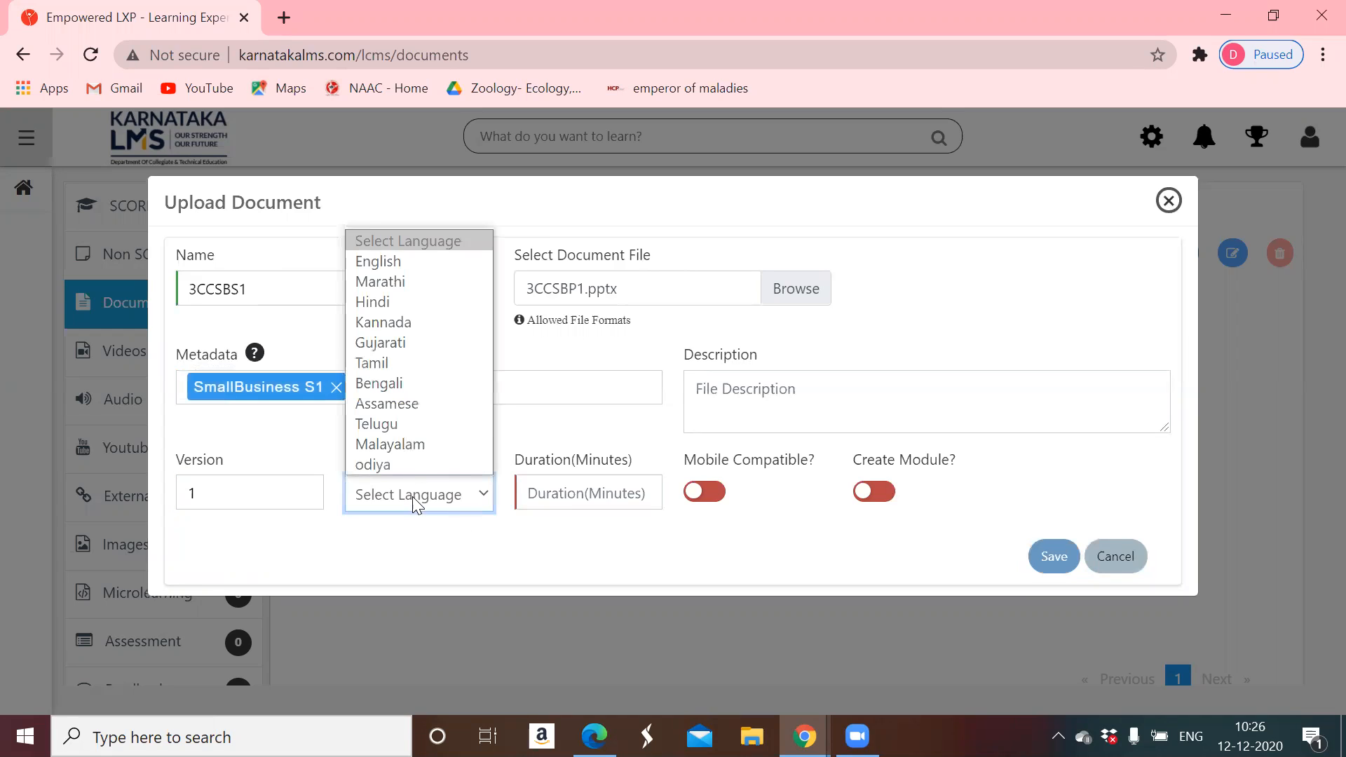
{"action": "left_click", "coordinate": [398, 261]}
{"action": "left_click", "coordinate": [594, 480]}
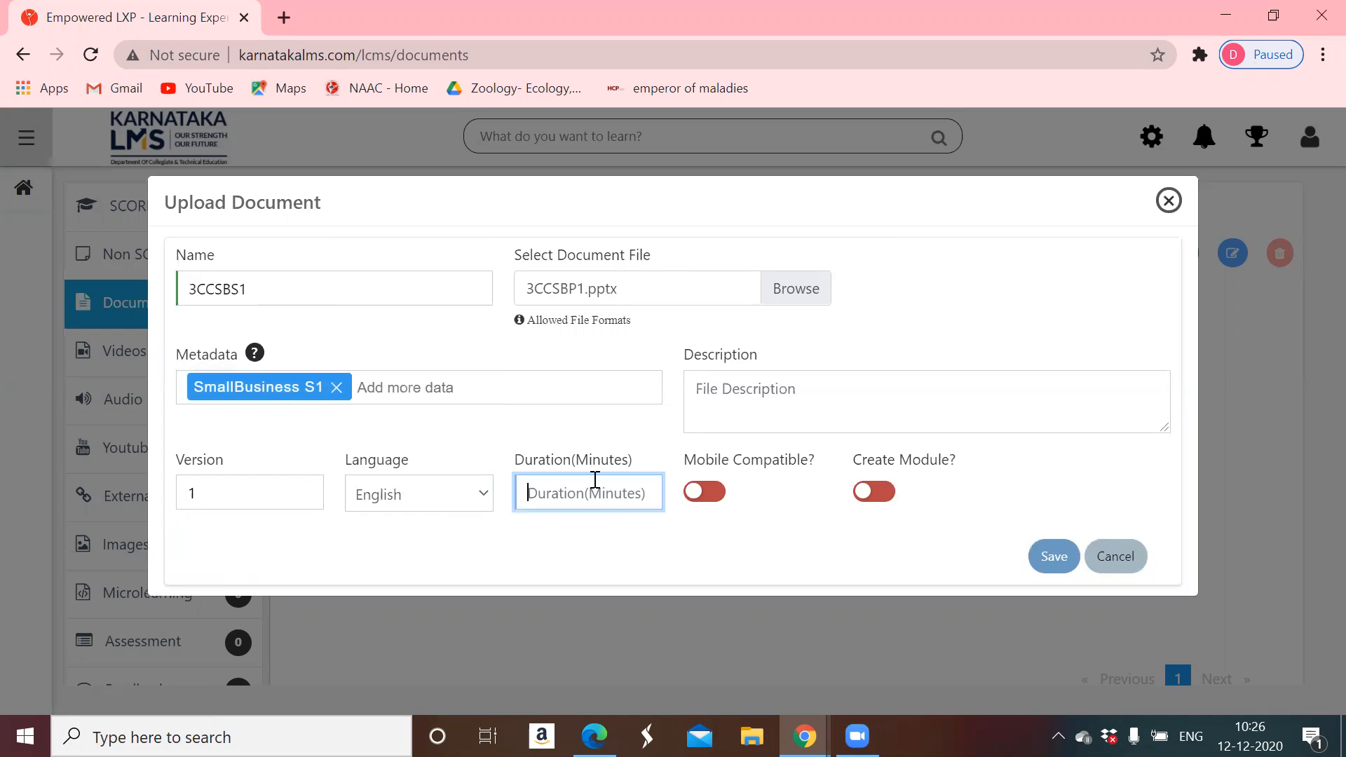
{"action": "type", "text": "60"}
- Rename the PDF 1CCSBS1 to 3CCSBS1 in the file picker and attach it to the upload form
{"action": "left_click", "coordinate": [791, 289]}
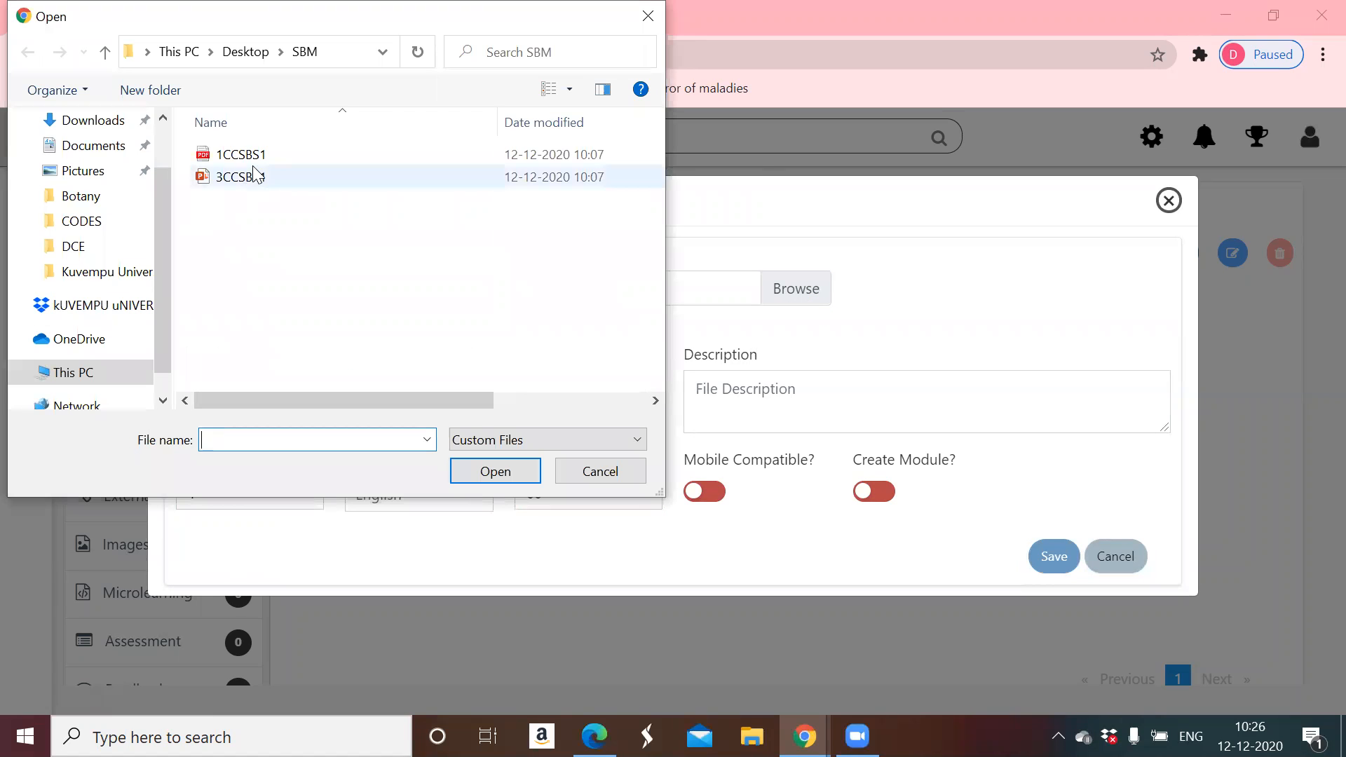
{"action": "left_click", "coordinate": [256, 155]}
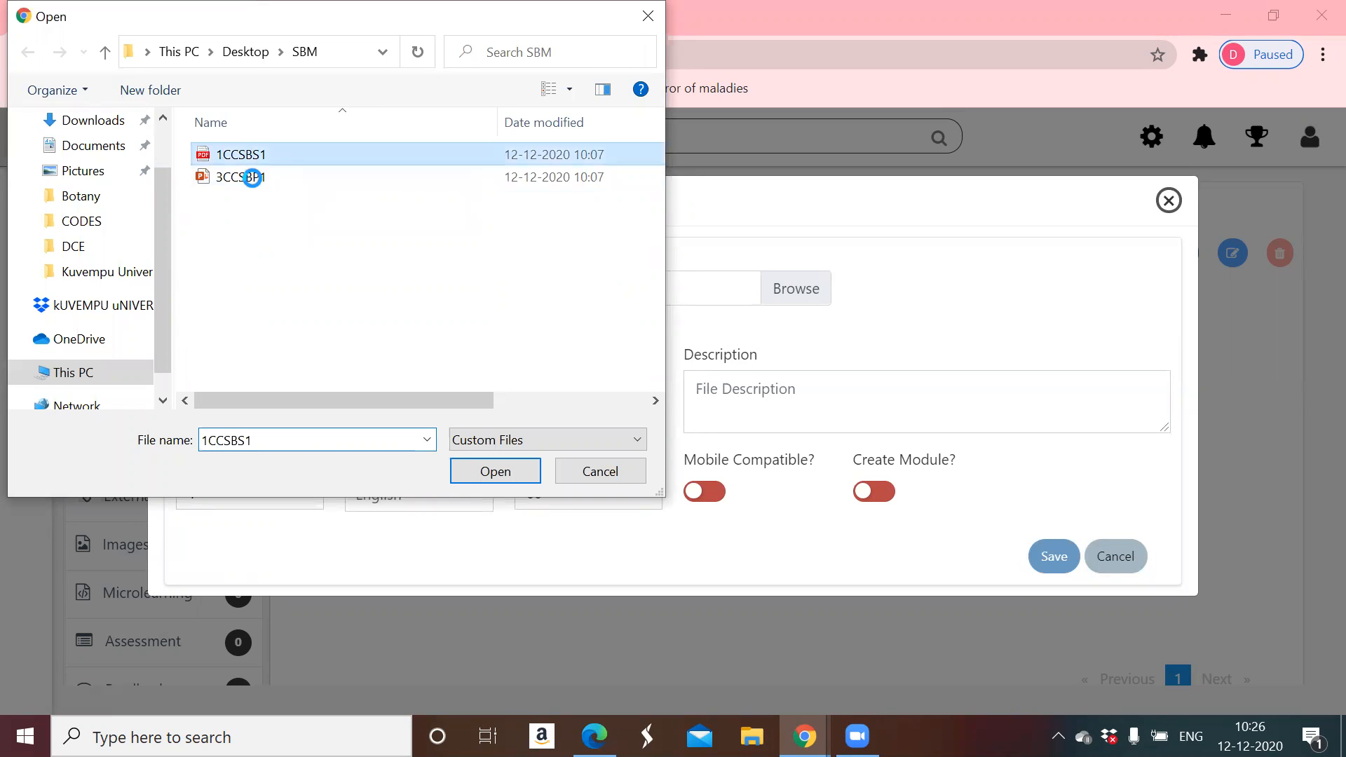
{"action": "right_click", "coordinate": [311, 154]}
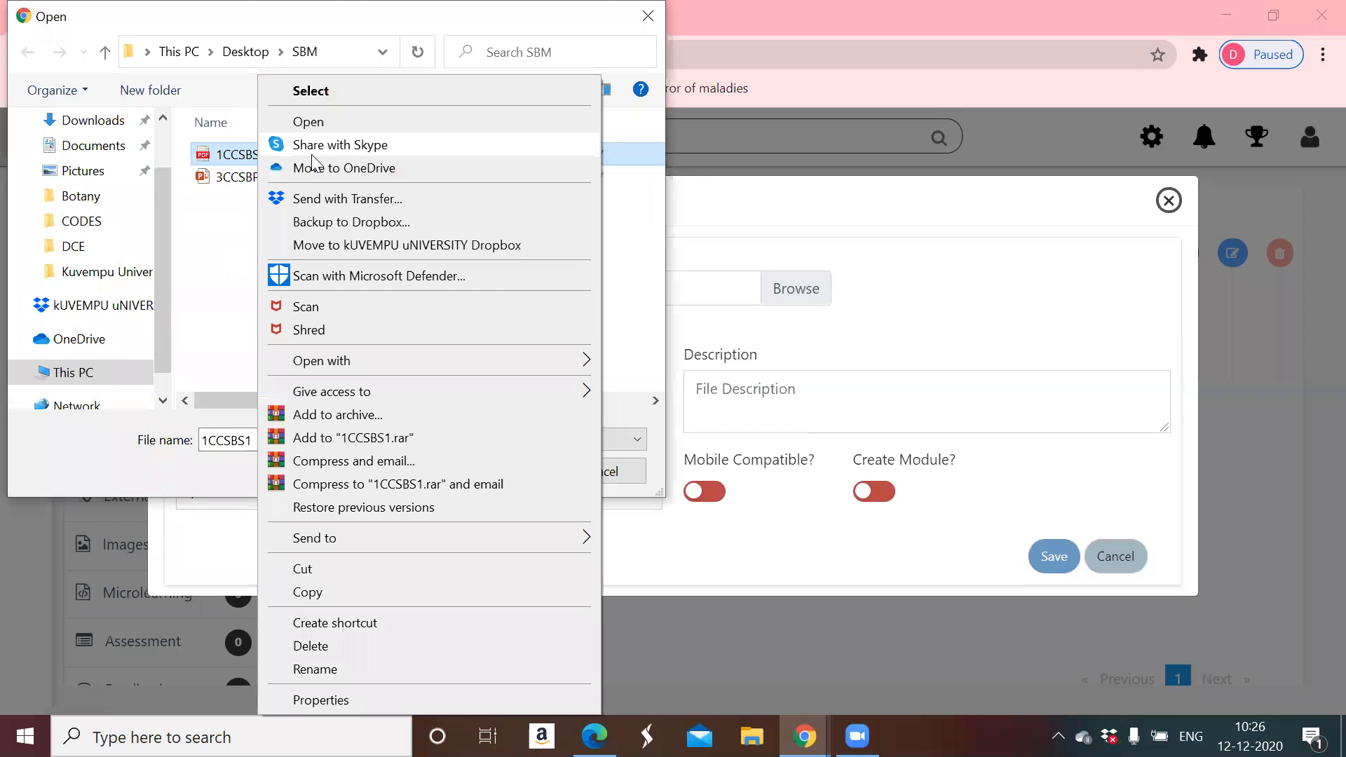
{"action": "left_click", "coordinate": [317, 672]}
{"action": "left_click", "coordinate": [223, 154]}
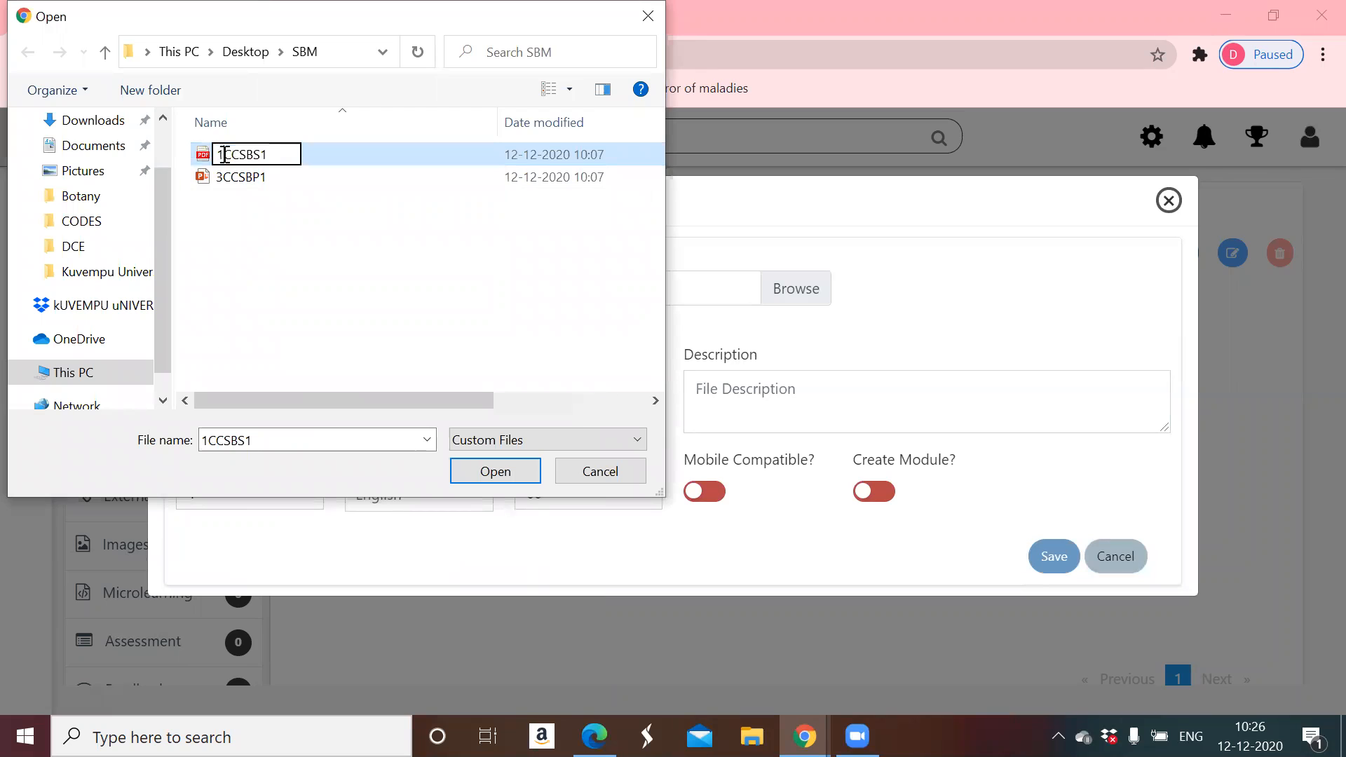
{"action": "key", "text": "BackSpace"}
{"action": "type", "text": "3"}
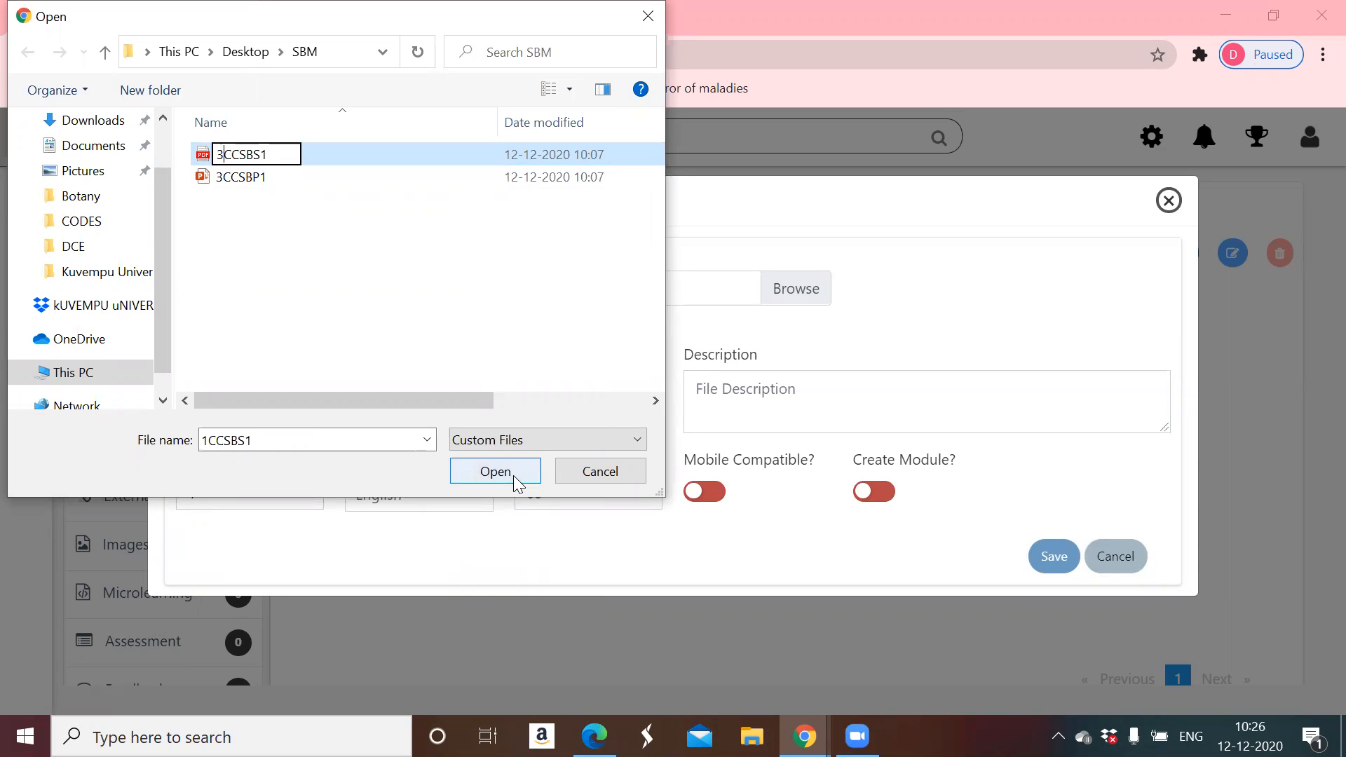
{"action": "left_click", "coordinate": [474, 155]}
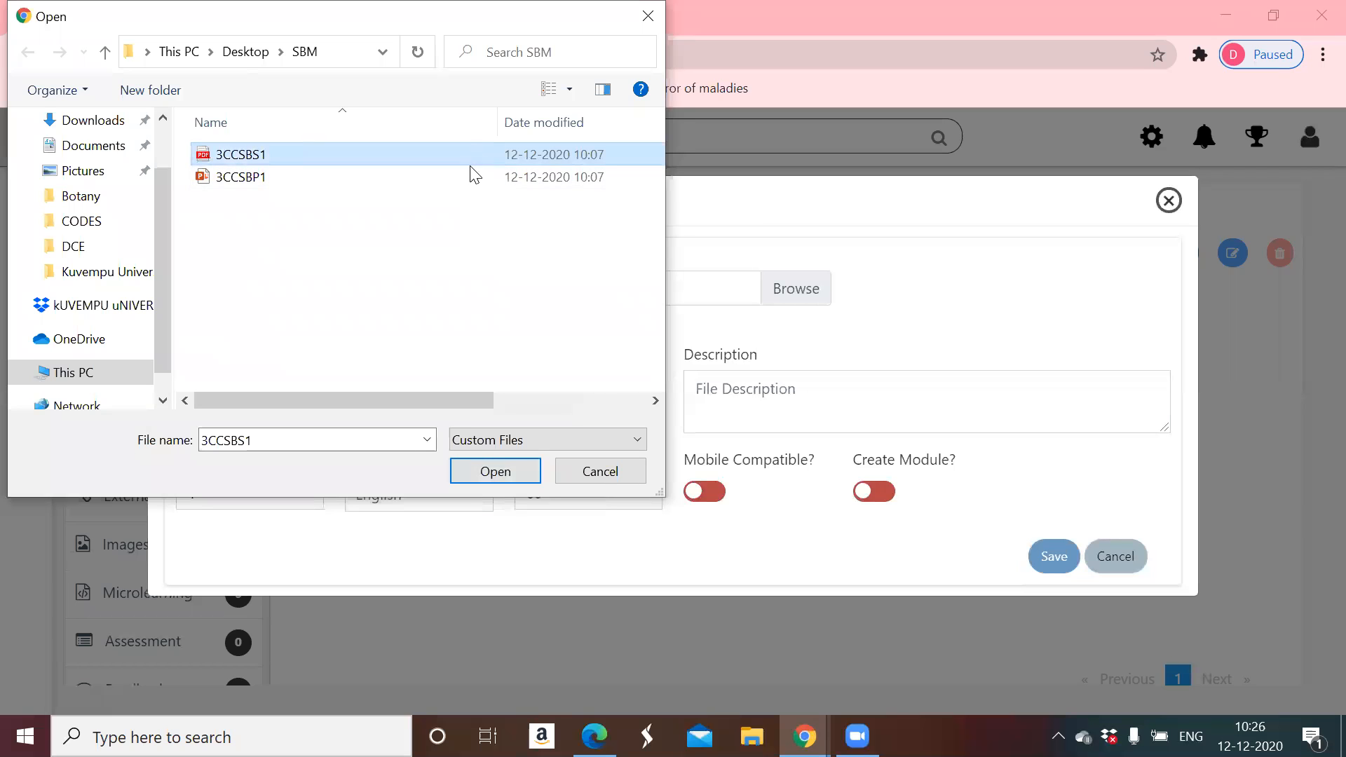
{"action": "left_click", "coordinate": [508, 468]}
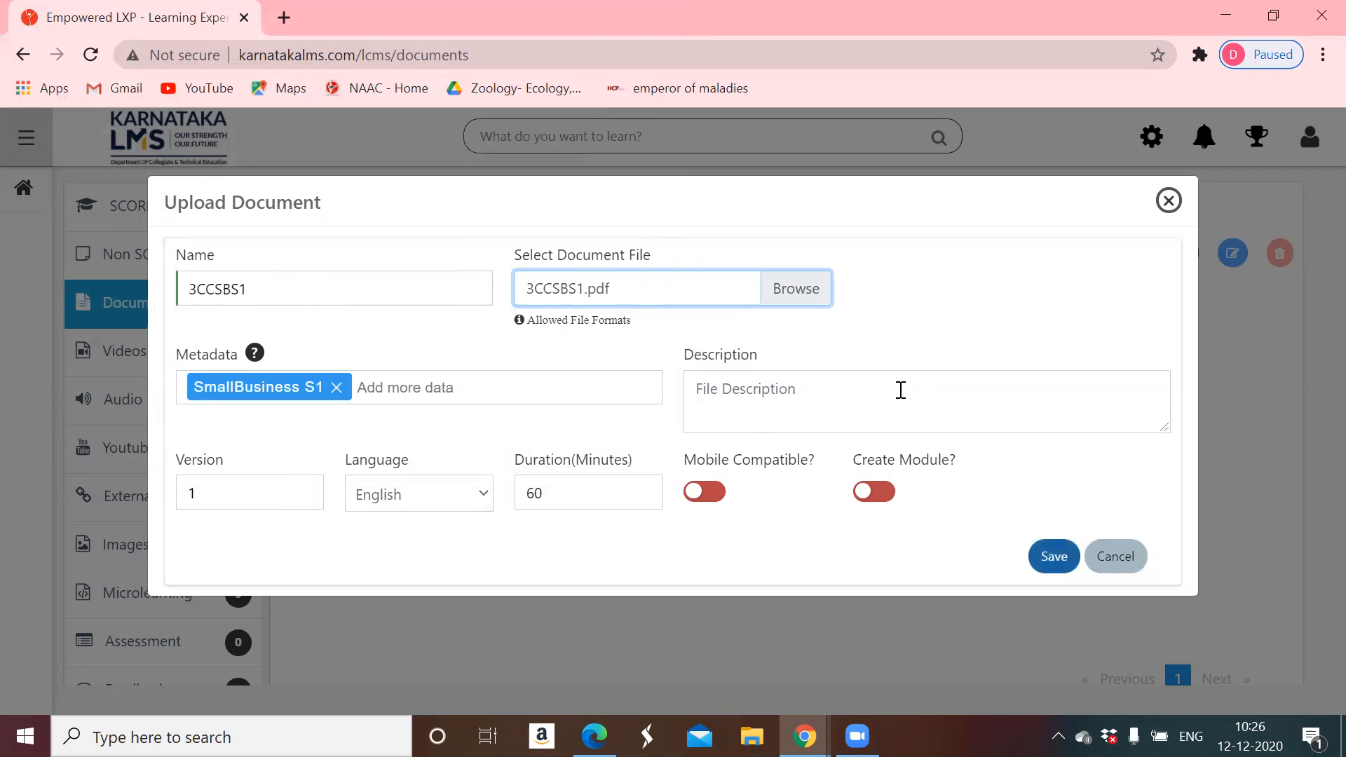
- Turn on Mobile Compatible and Create Module for 3CCSBS1, then save the document upload
{"action": "left_click", "coordinate": [705, 498]}
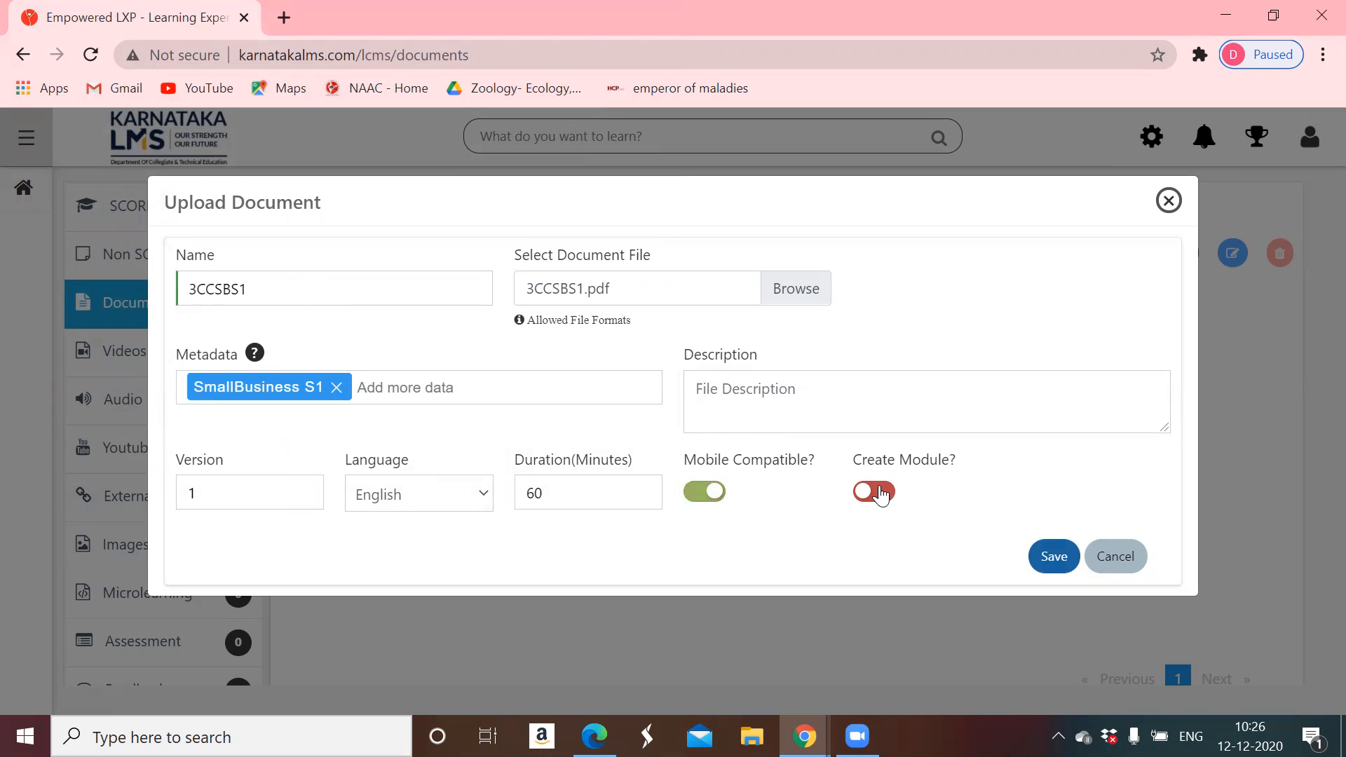
{"action": "left_click", "coordinate": [881, 494]}
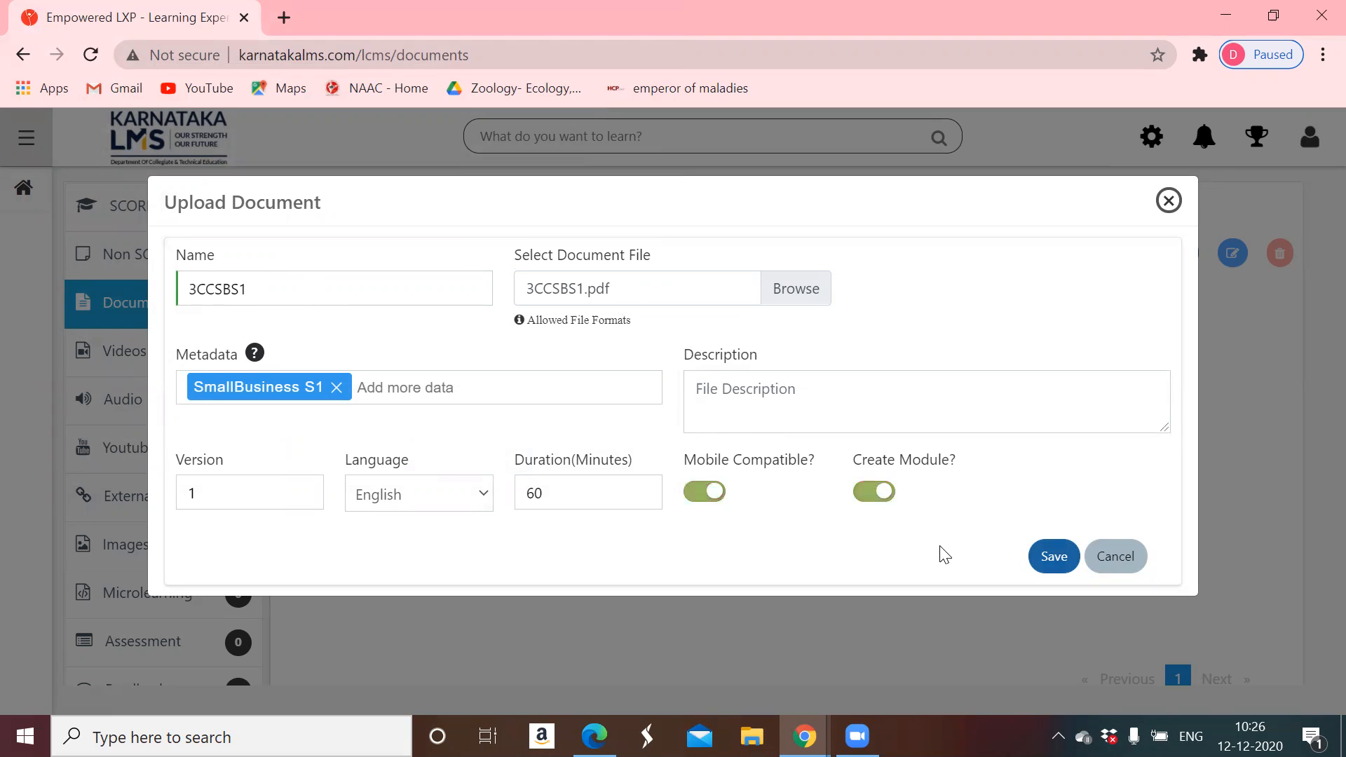
{"action": "left_click", "coordinate": [1057, 558]}
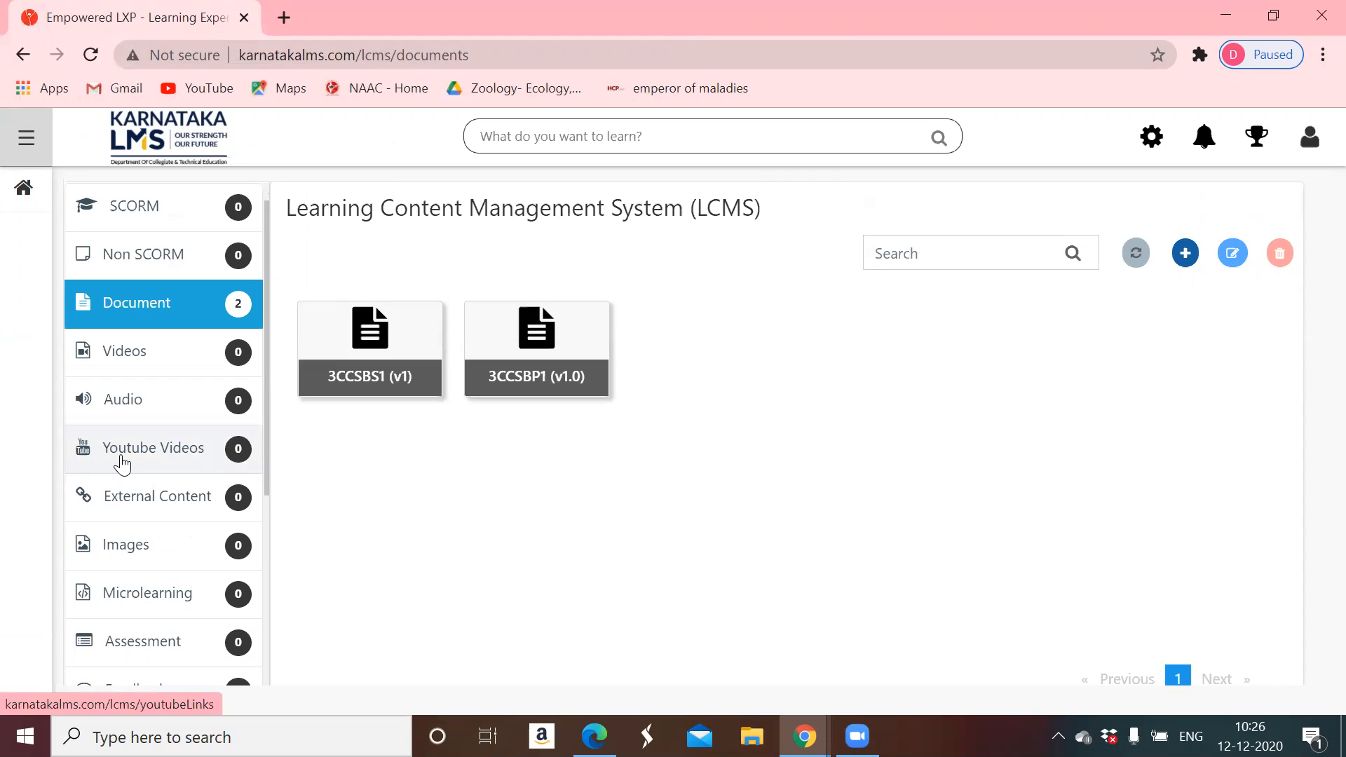
- In the YouTube Videos library, add a new video named 3CCSBV1 with metadata 'SmallBusiness S1'
{"action": "left_click", "coordinate": [122, 464]}
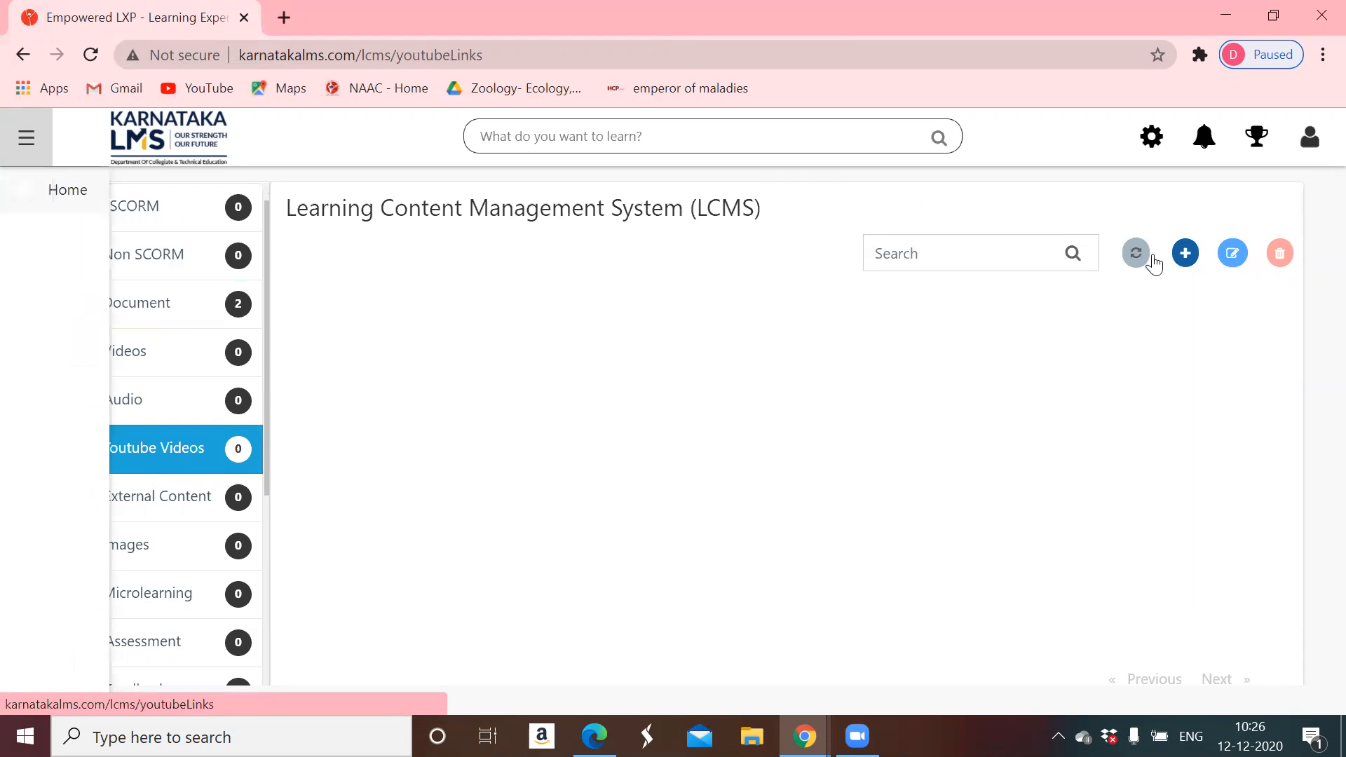
{"action": "left_click", "coordinate": [1185, 254]}
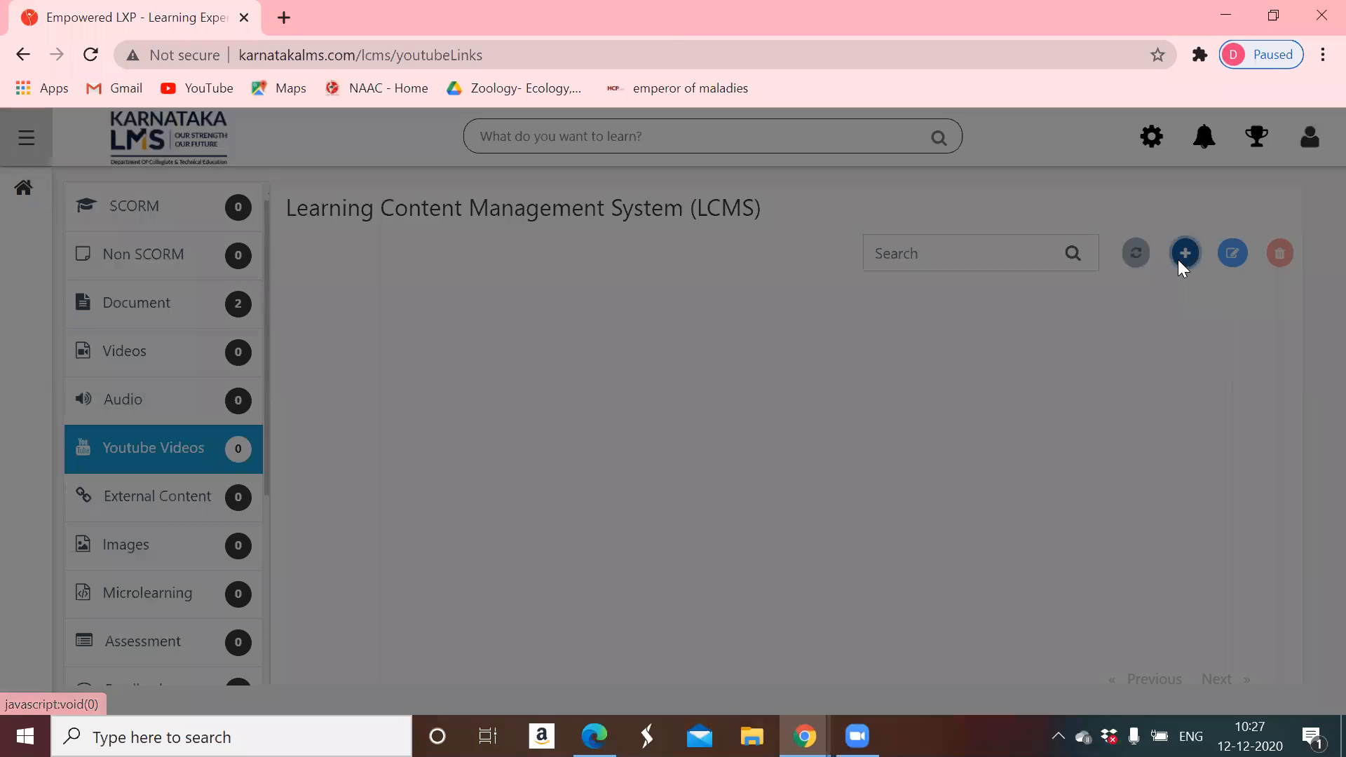
{"action": "left_click", "coordinate": [276, 284]}
{"action": "type", "text": "3"}
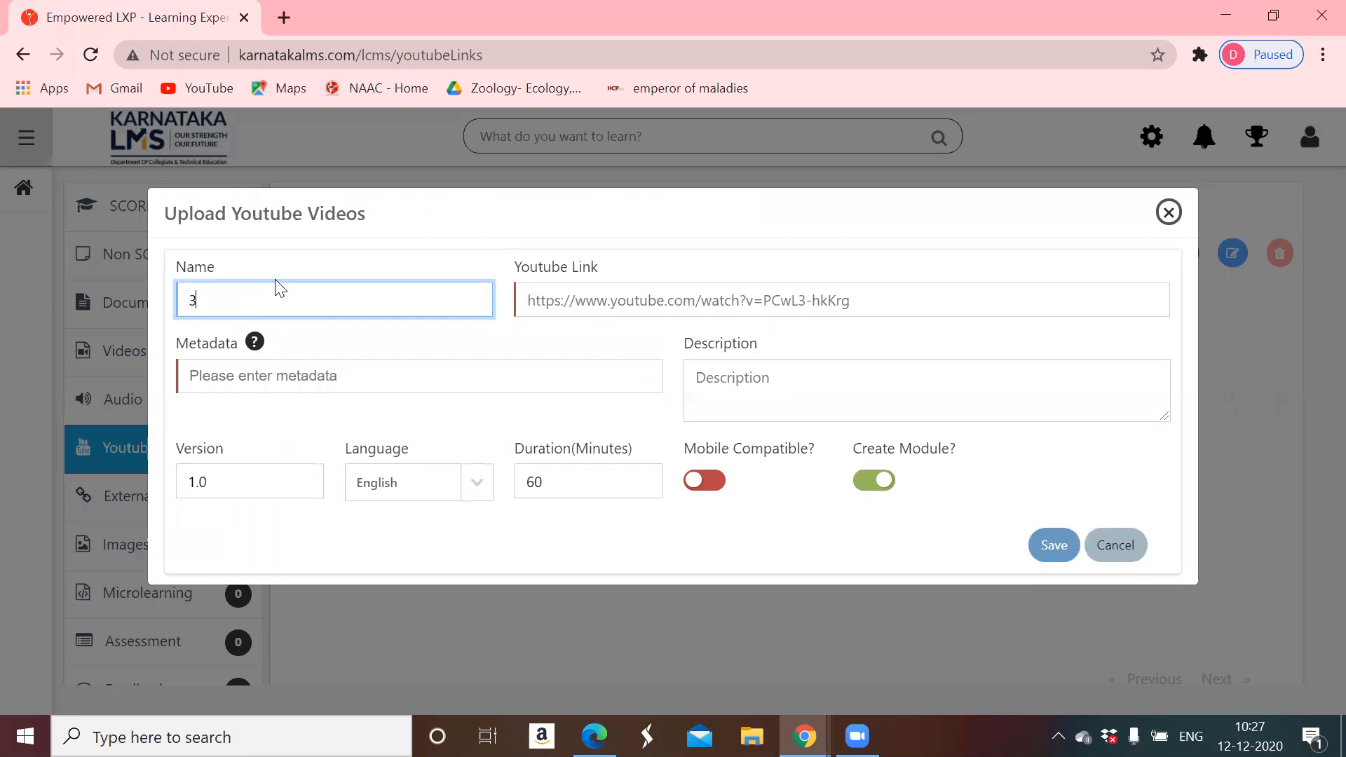
{"action": "type", "text": "CCSBV1"}
{"action": "left_click", "coordinate": [332, 378]}
{"action": "type", "text": "S"}
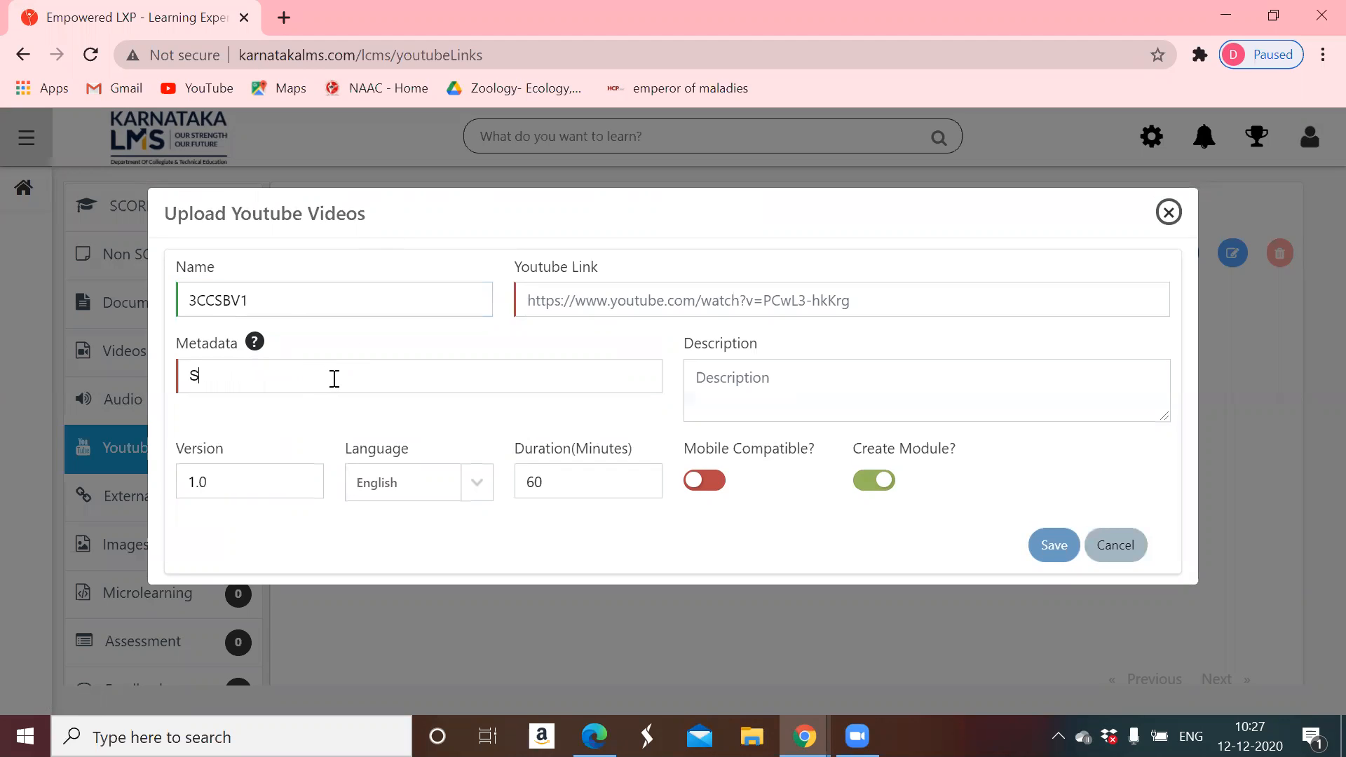
{"action": "type", "text": "mallBusiness S1"}
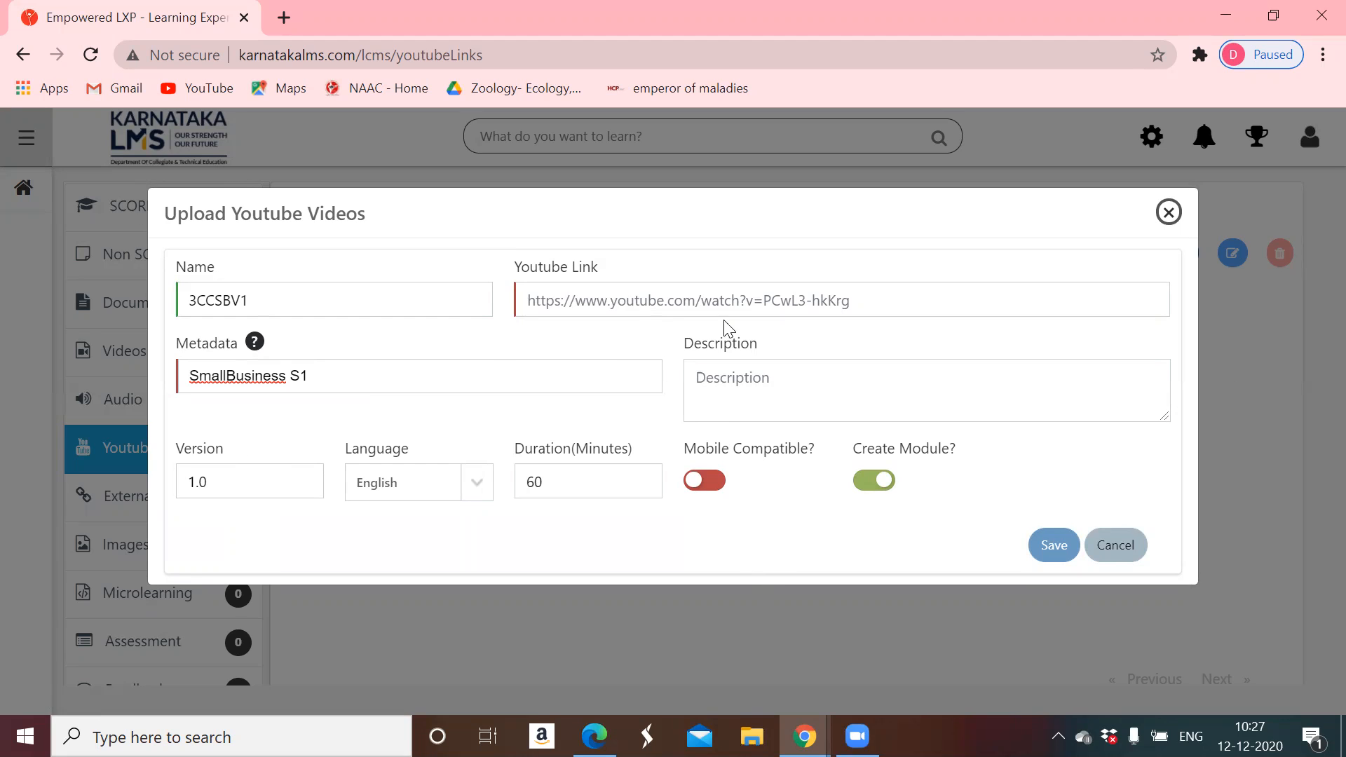
- Switch to the III Semester - Video link (Responses) sheet and reload it
{"action": "mouse_move", "coordinate": [799, 732]}
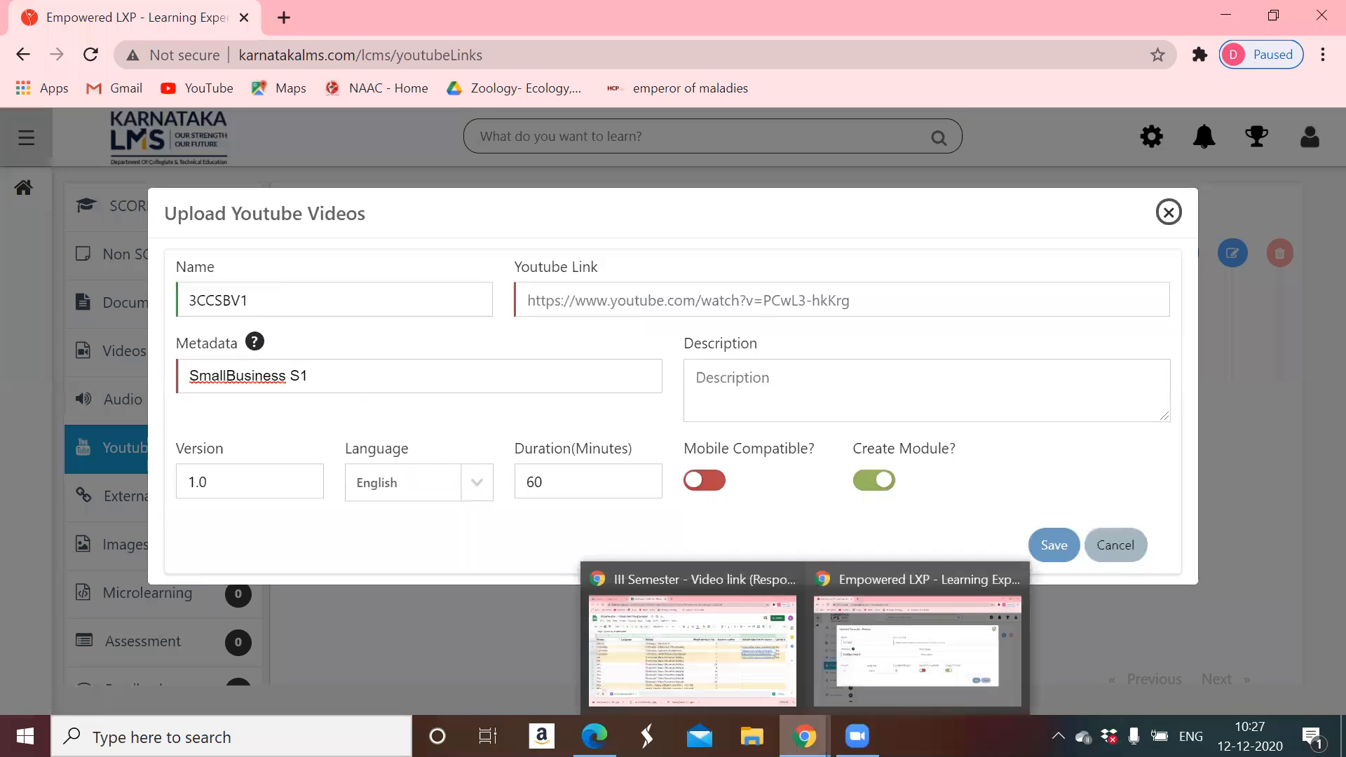
{"action": "left_click", "coordinate": [705, 663]}
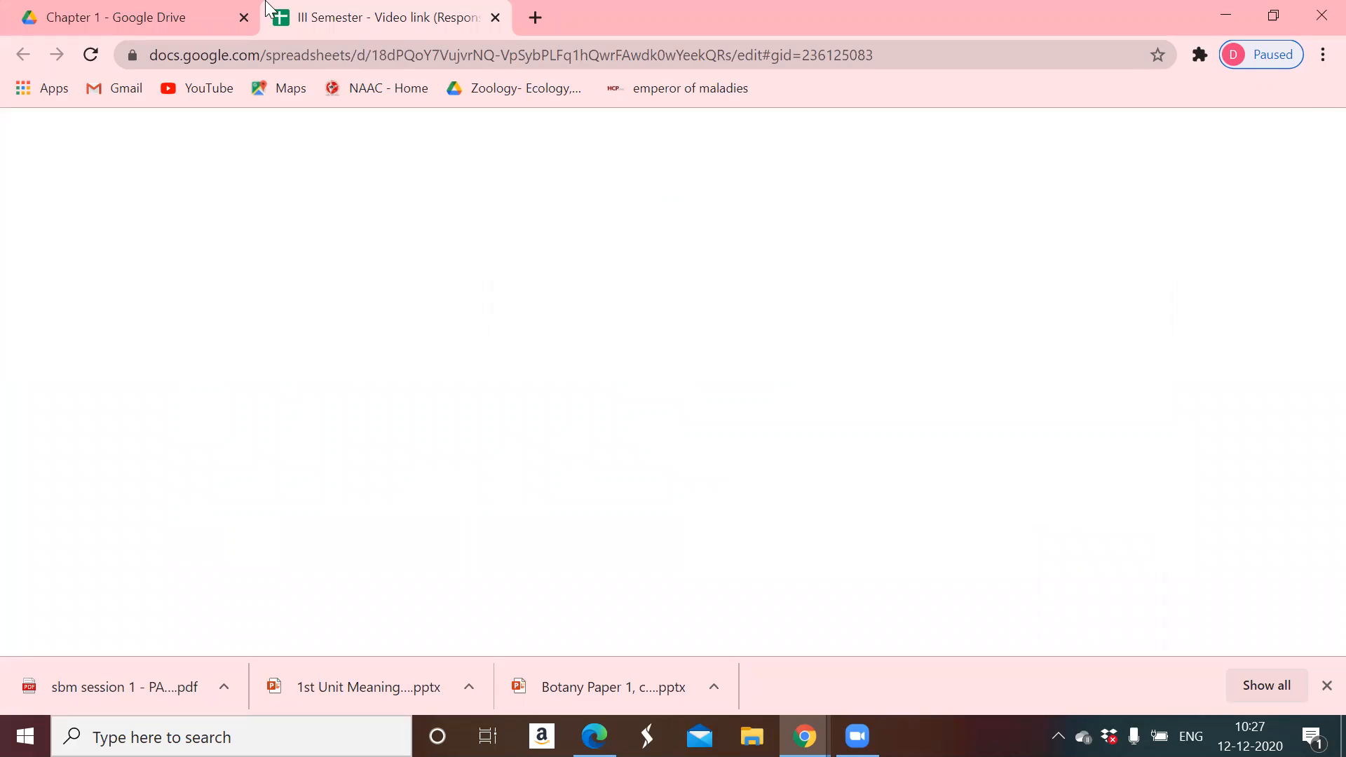
{"action": "left_click", "coordinate": [89, 55]}
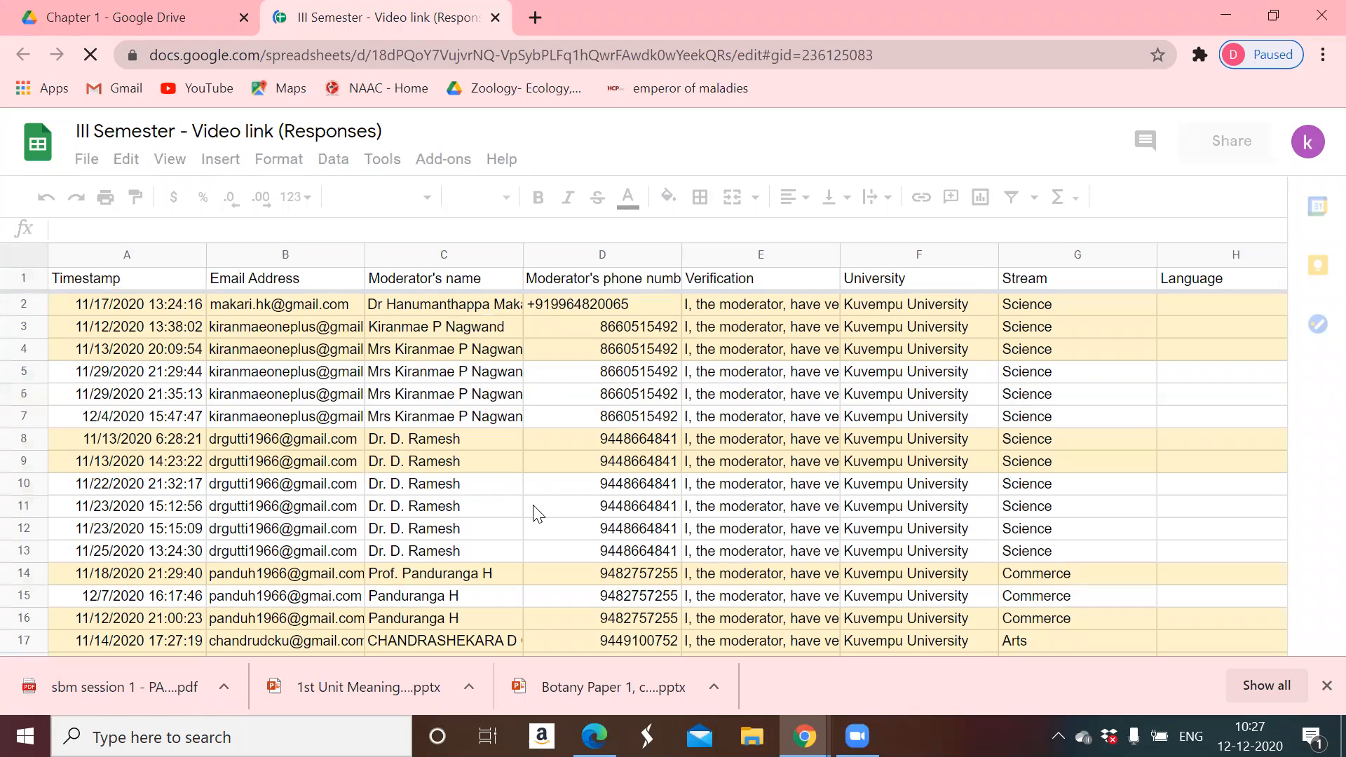
{"action": "scroll", "coordinate": [1175, 476], "scroll_direction": "down", "scroll_amount": 3}
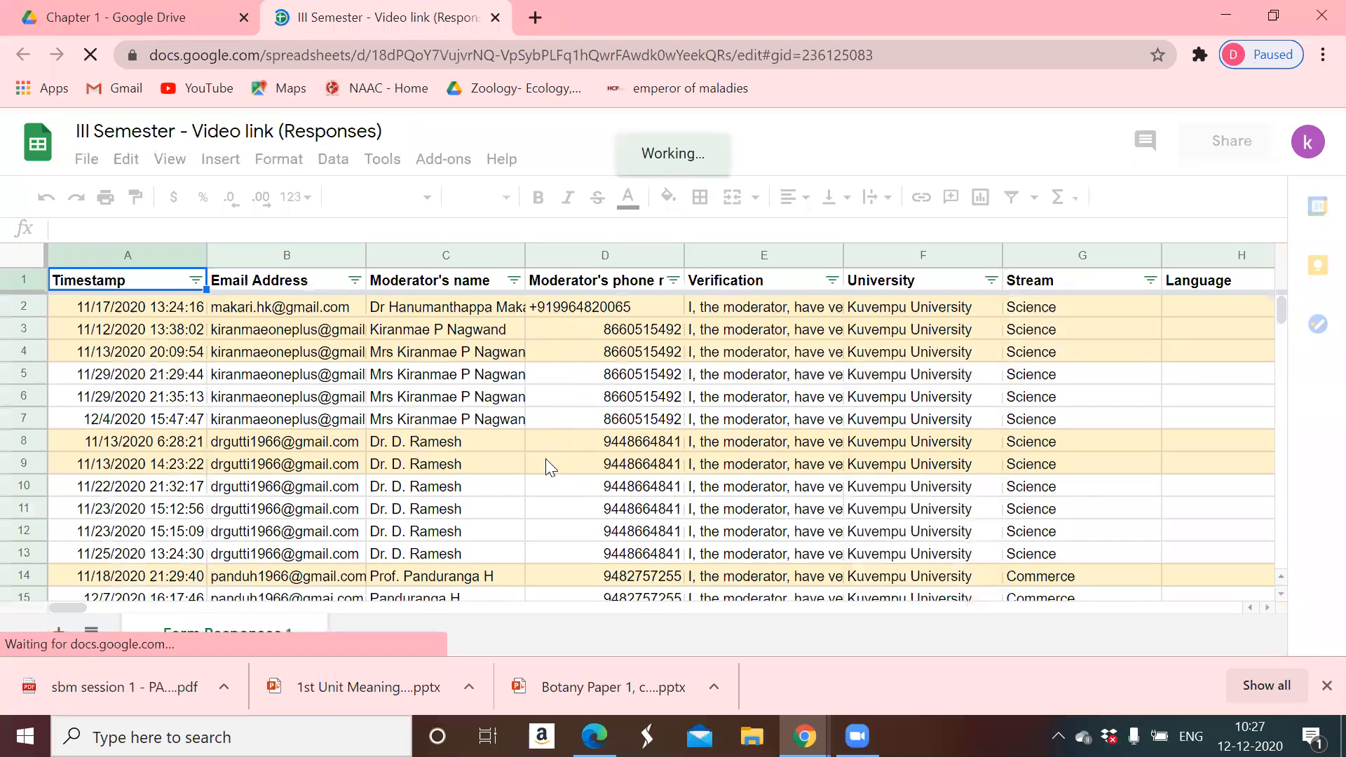
{"action": "scroll", "coordinate": [546, 460], "scroll_direction": "down", "scroll_amount": 3}
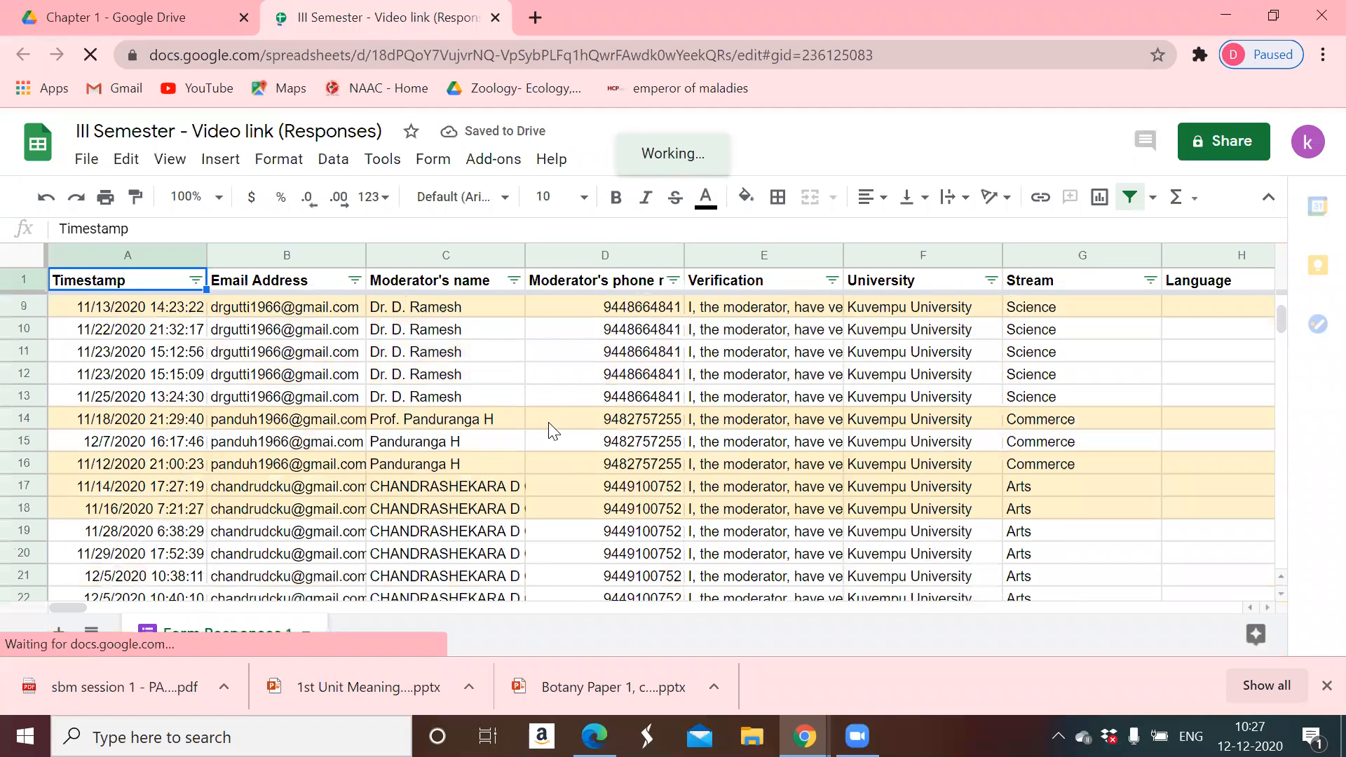
- Copy the Small Business Management video link from cell L16
{"action": "left_click", "coordinate": [549, 423]}
{"action": "key", "text": "Right"}
{"action": "key", "text": "Right"}
{"action": "key", "text": "Right"}
{"action": "key", "text": "Right"}
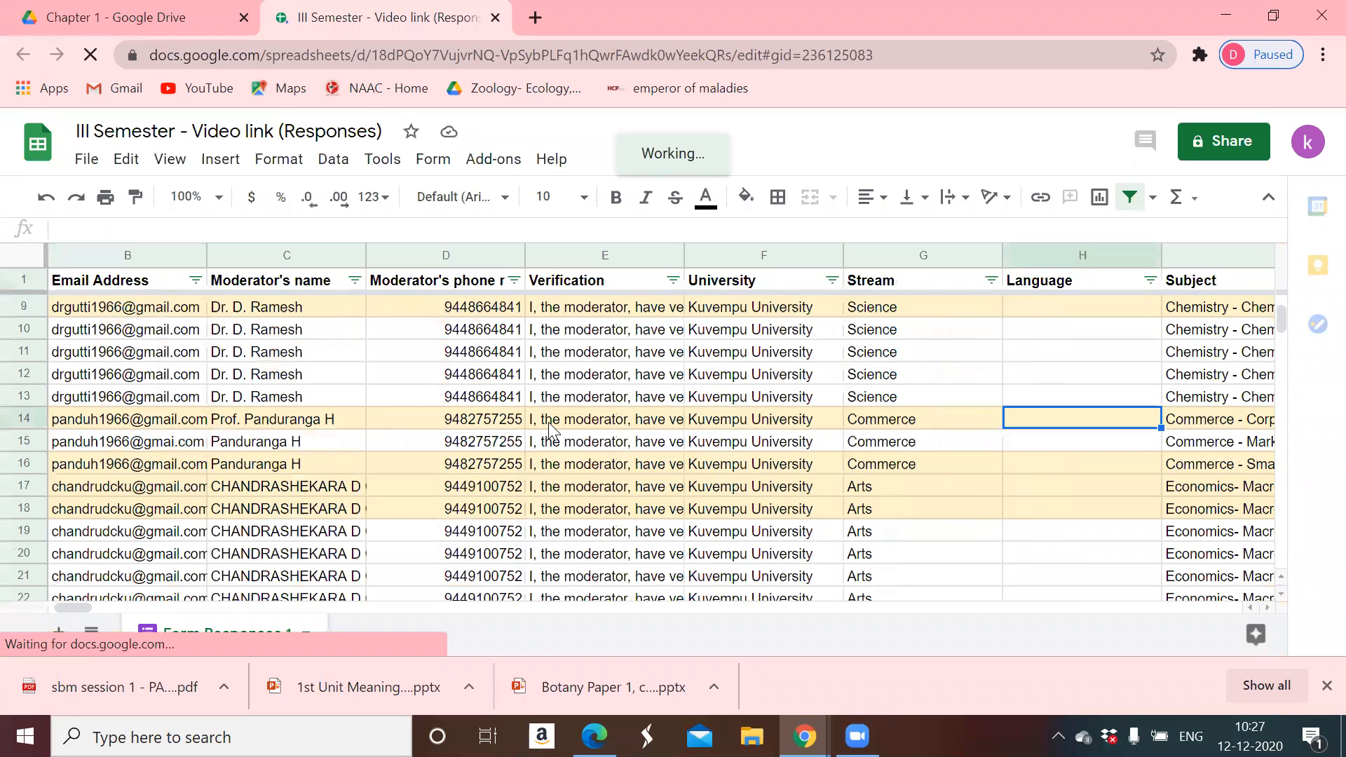
{"action": "key", "text": "Right"}
{"action": "key", "text": "Right"}
{"action": "key", "text": "Down"}
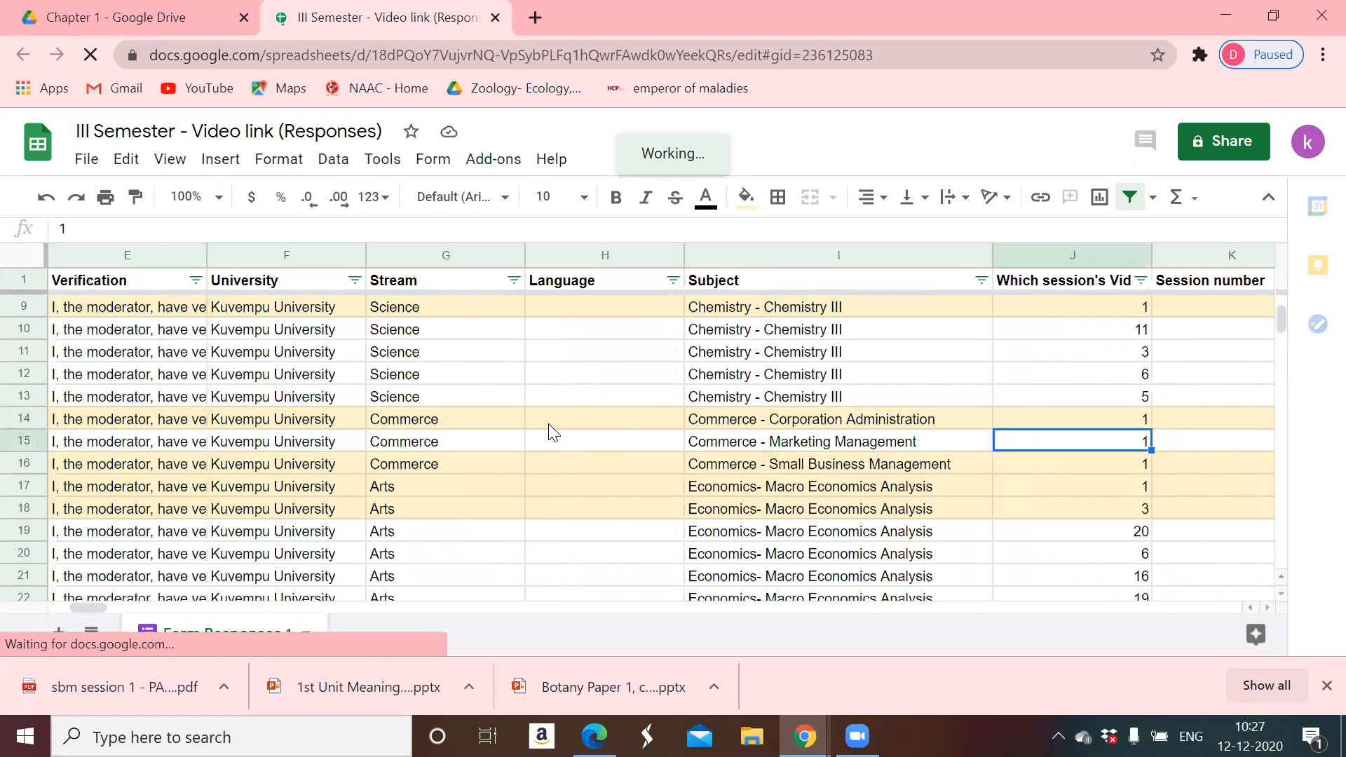
{"action": "key", "text": "Down"}
{"action": "key", "text": "Right"}
{"action": "key", "text": "Right"}
{"action": "key", "text": "ctrl+c"}
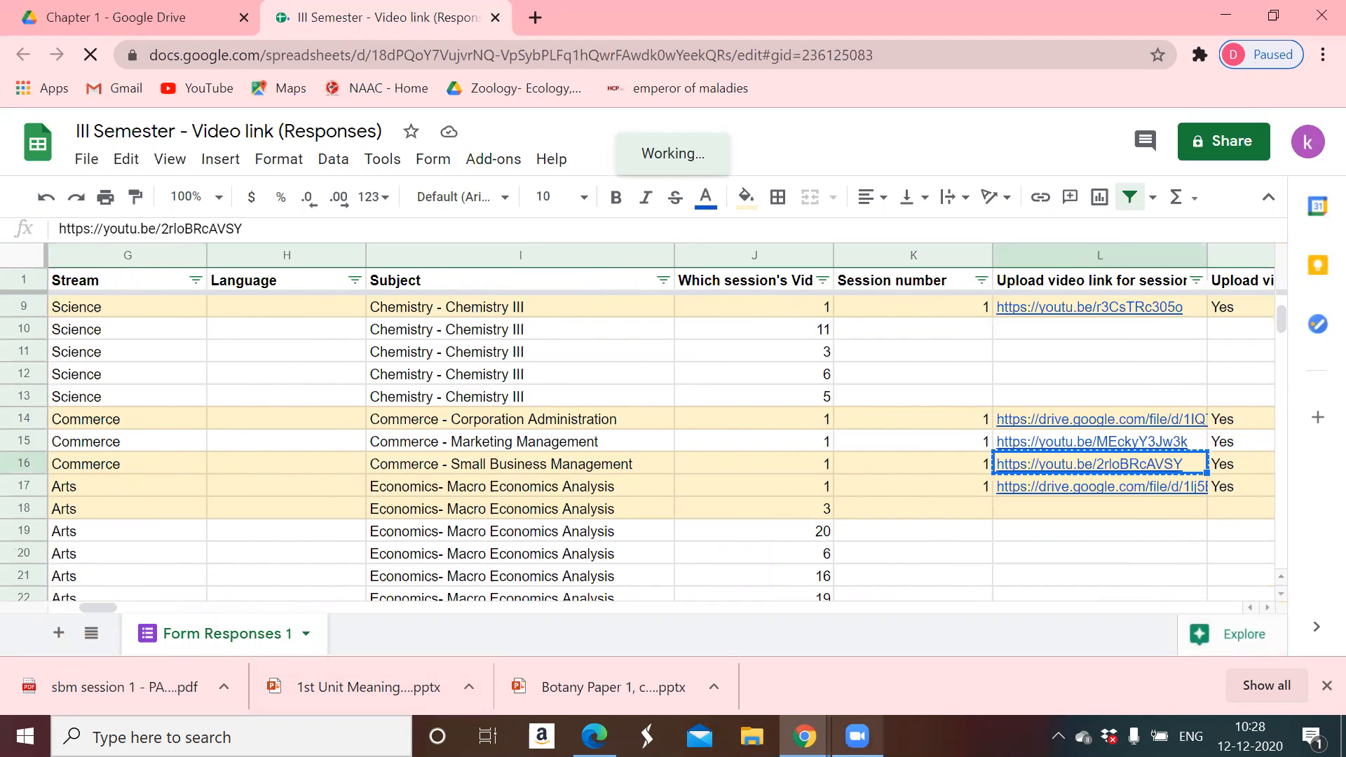
{"action": "mouse_move", "coordinate": [804, 736]}
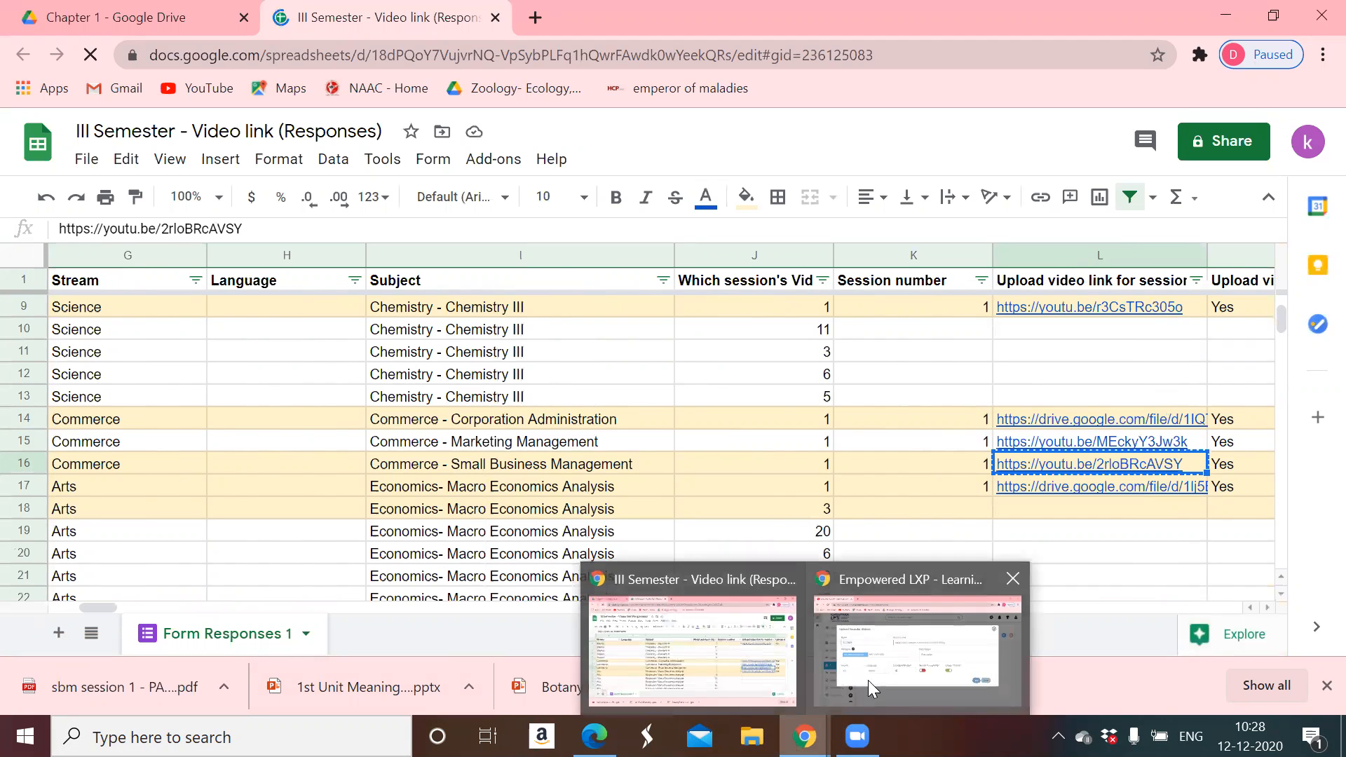
{"action": "left_click", "coordinate": [867, 680]}
- Paste the copied link into Youtube Link, turn on Mobile Compatible, and save video 3CCSBV1
{"action": "left_click", "coordinate": [697, 306]}
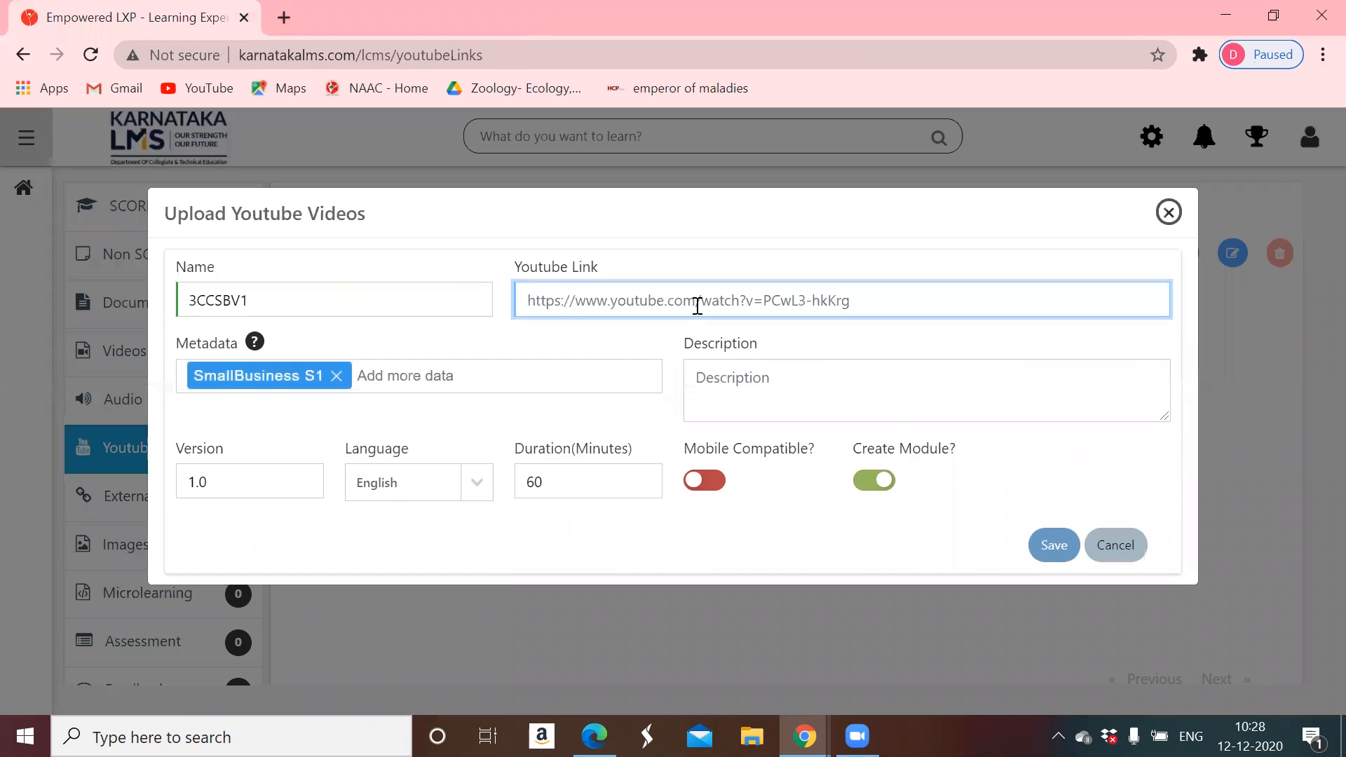
{"action": "key", "text": "ctrl+v"}
{"action": "left_click", "coordinate": [713, 379]}
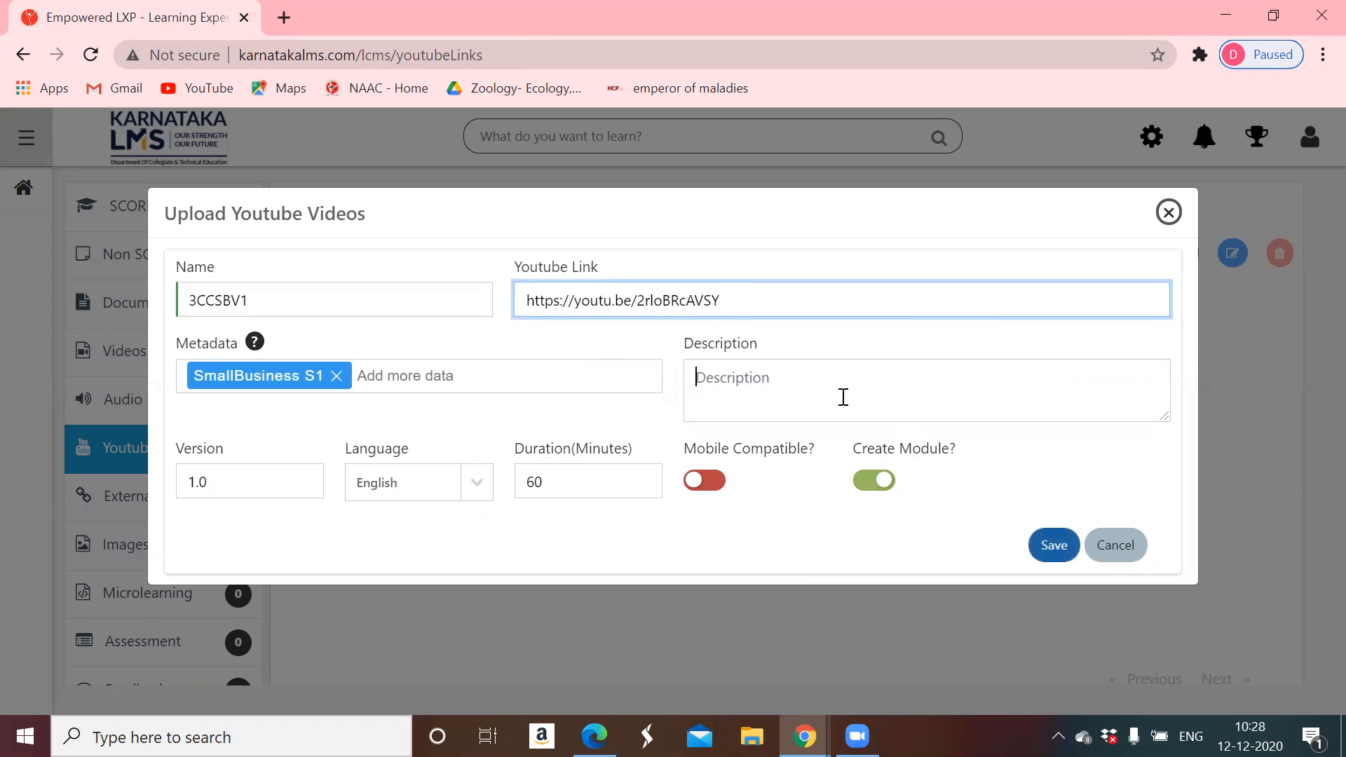
{"action": "left_click", "coordinate": [696, 484]}
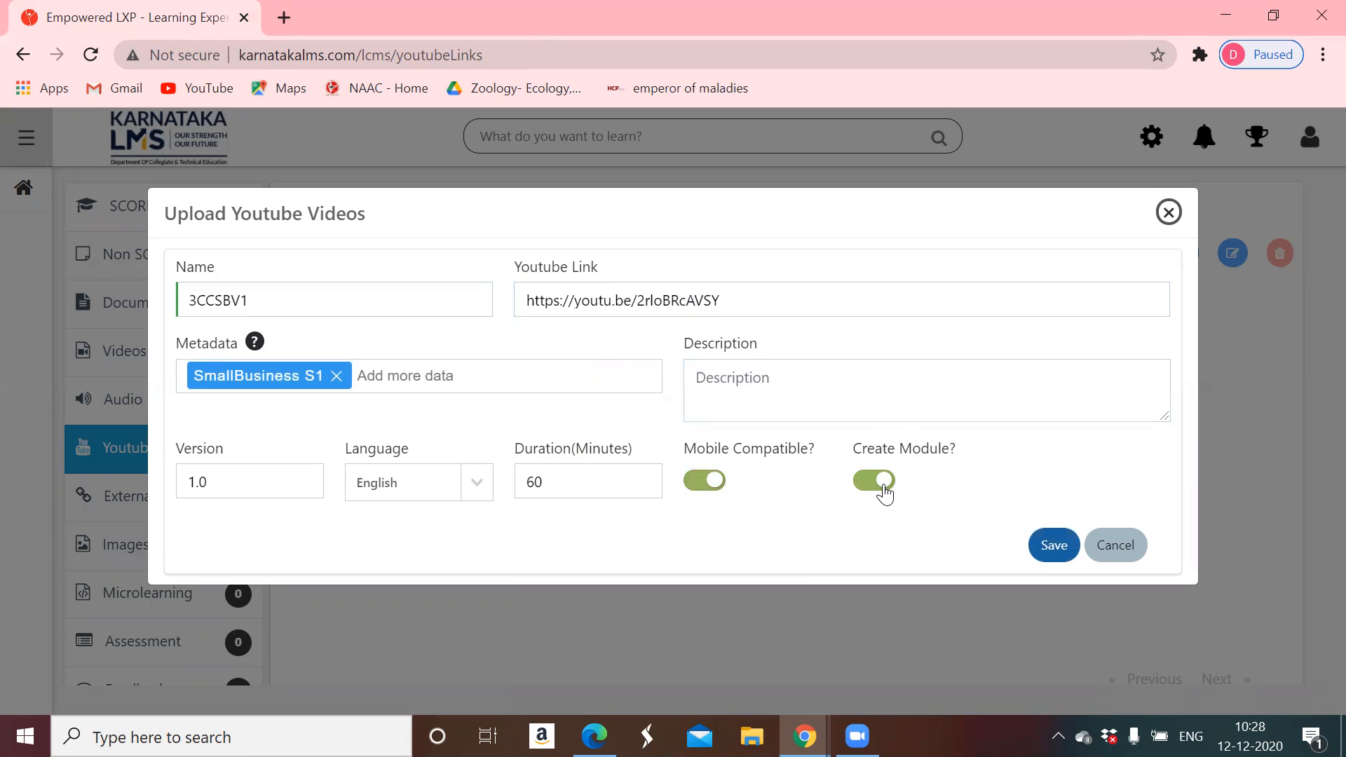
{"action": "left_click", "coordinate": [1055, 548]}
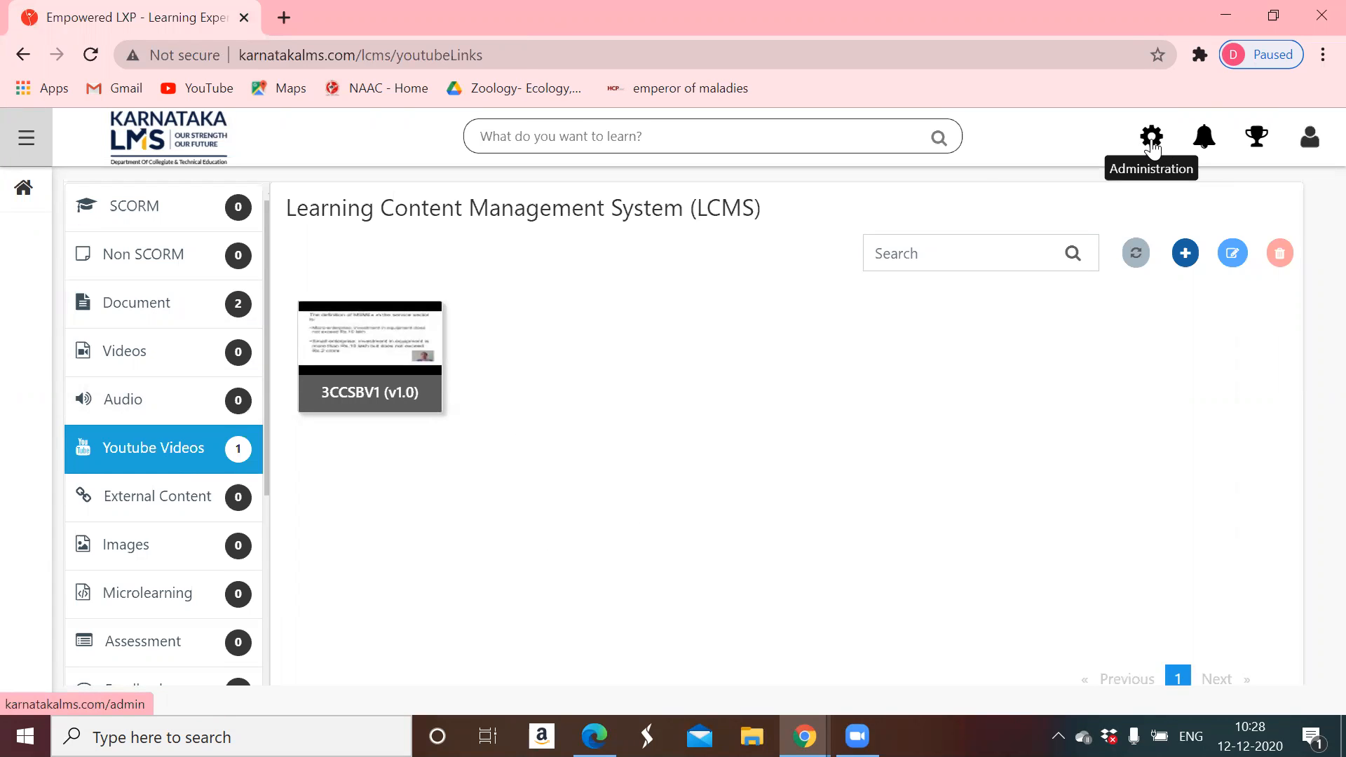
- From Administration, open the Course Catalogue and start adding a new session
{"action": "left_click", "coordinate": [1153, 146]}
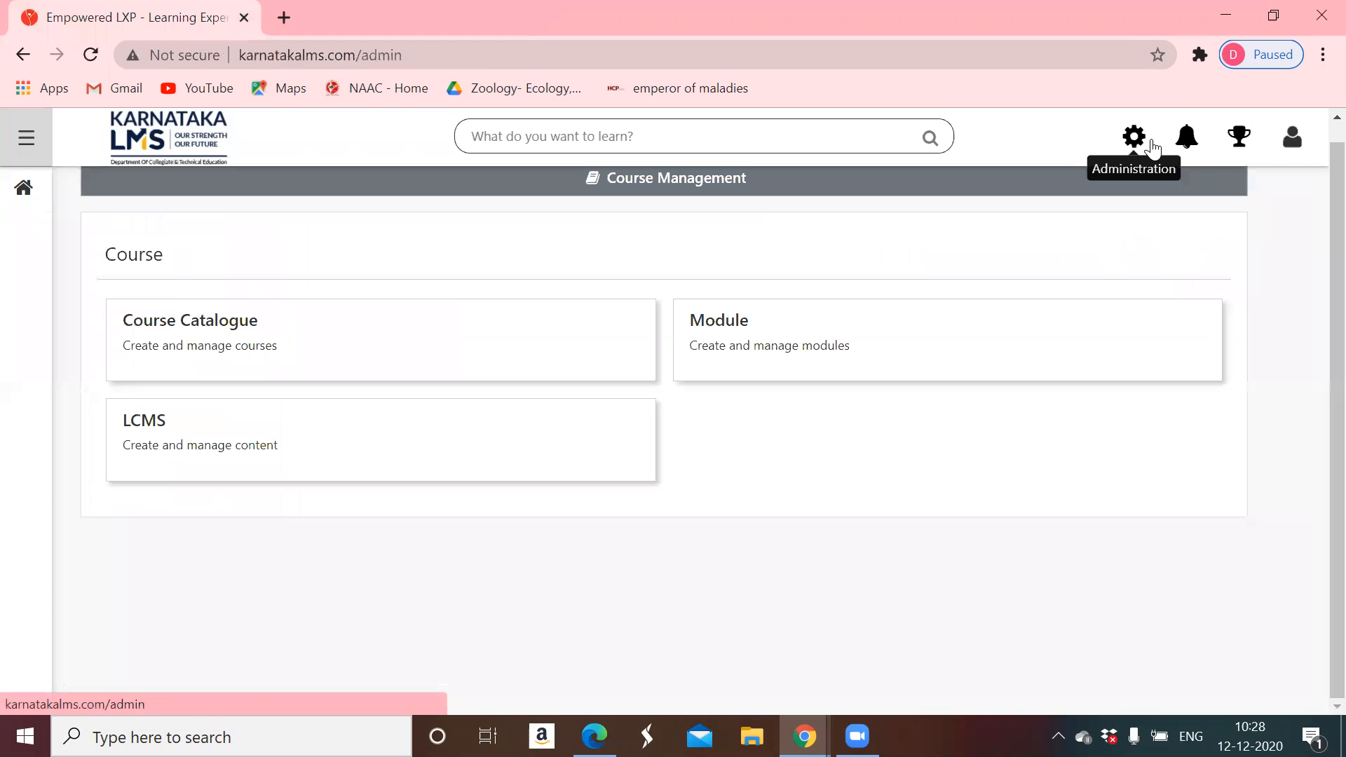
{"action": "left_click", "coordinate": [275, 348]}
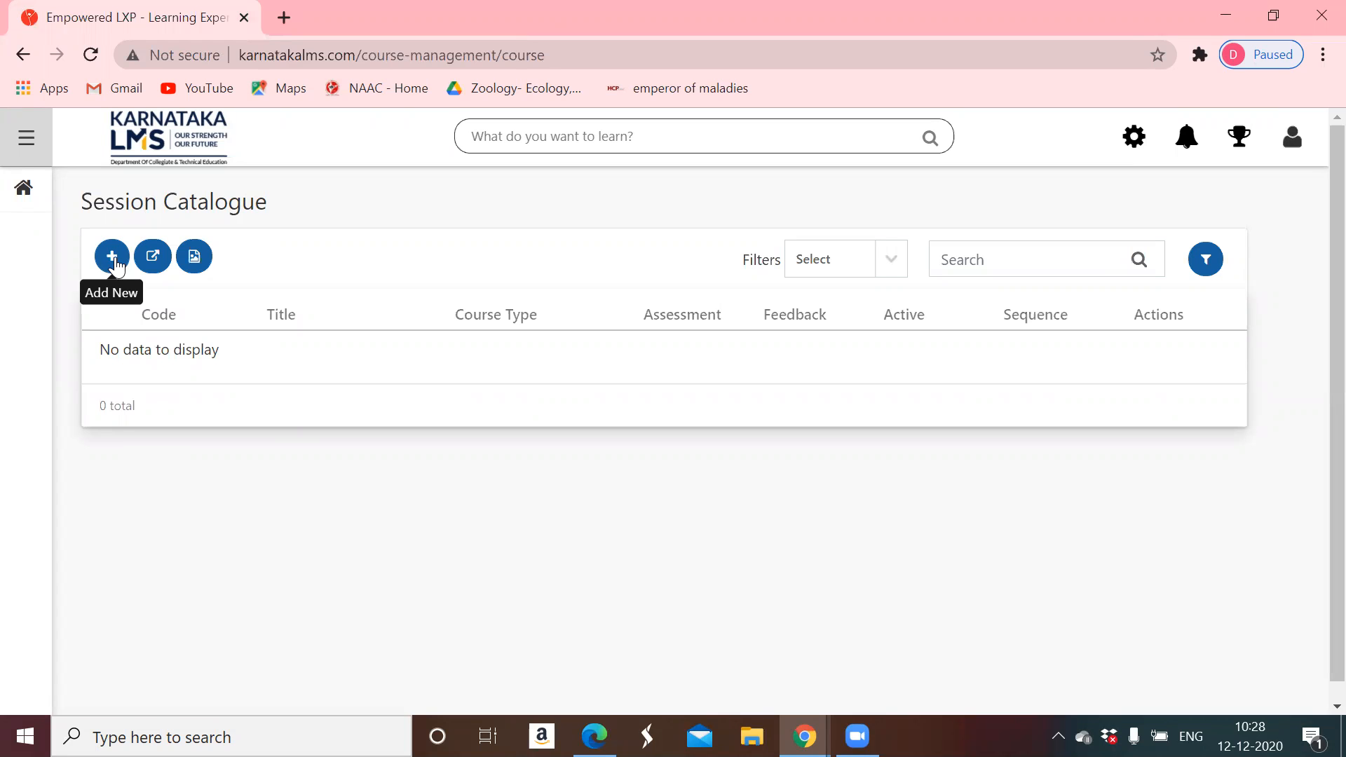
{"action": "left_click", "coordinate": [112, 256]}
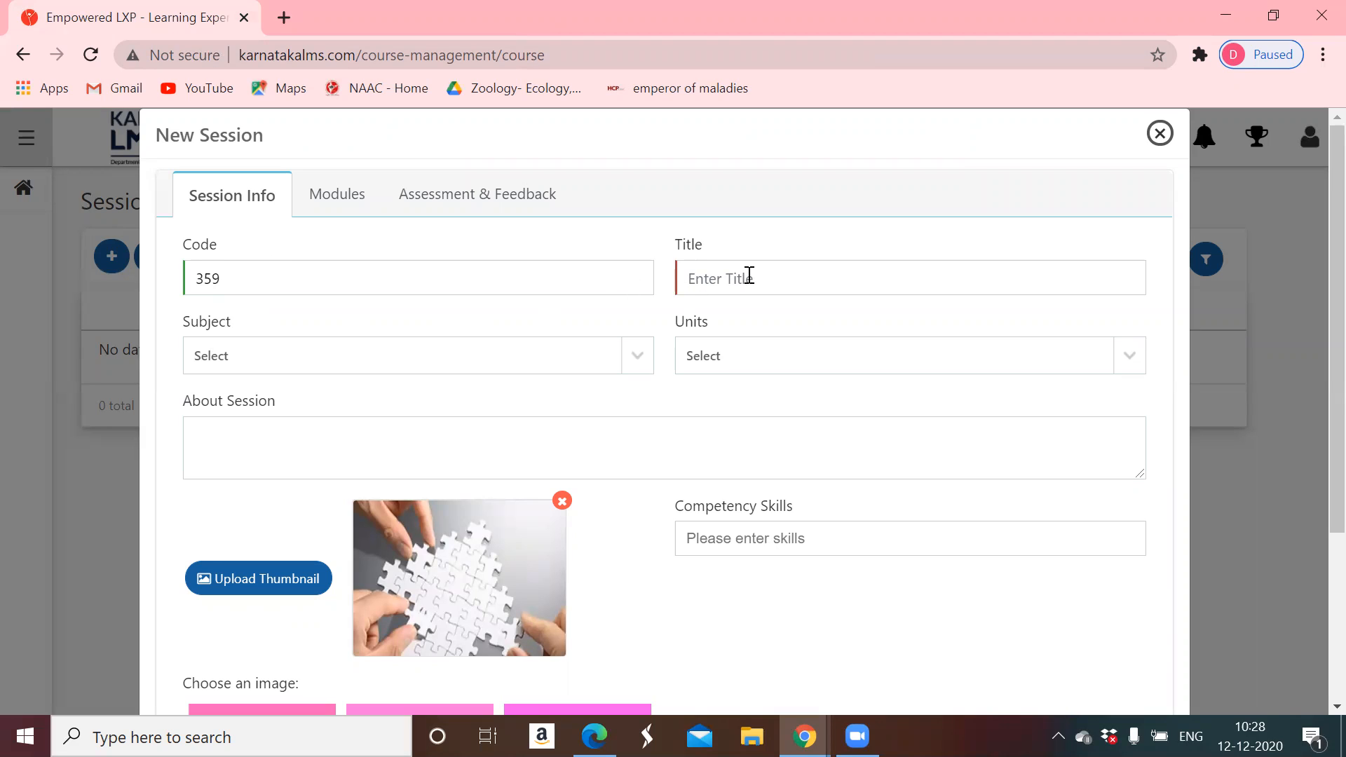
- Title the new session 'Session 1' and scroll the Subject list down to Small Business Management
{"action": "left_click", "coordinate": [773, 279]}
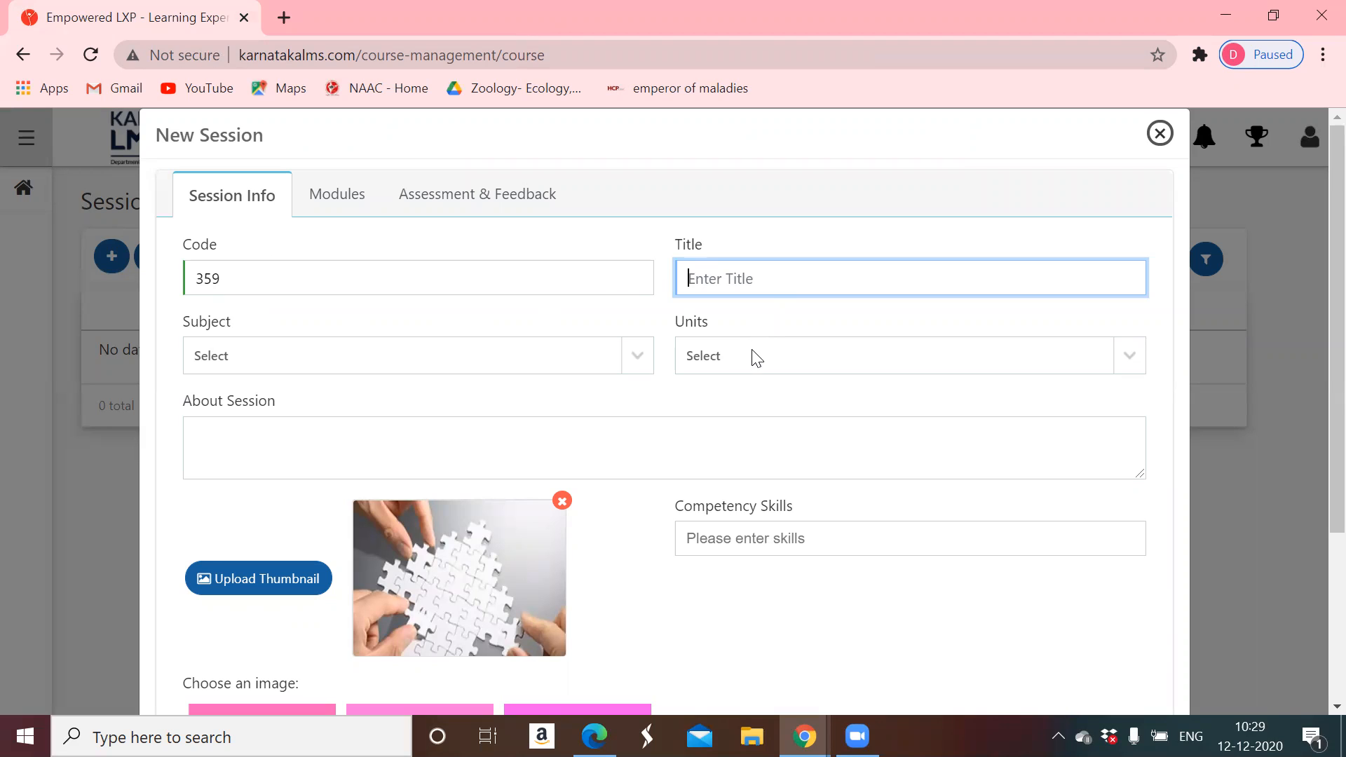
{"action": "type", "text": "Session 1"}
{"action": "left_click", "coordinate": [286, 358]}
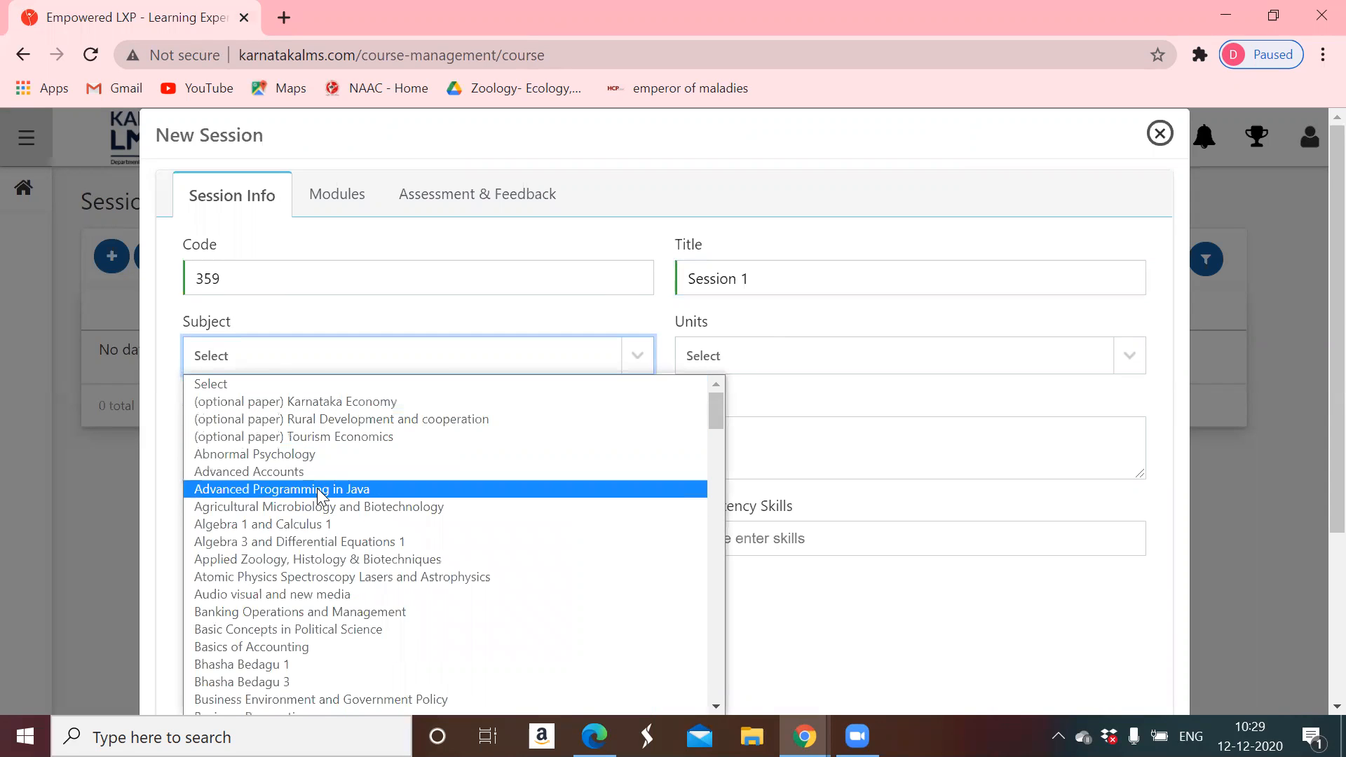
{"action": "scroll", "coordinate": [316, 488], "scroll_direction": "down", "scroll_amount": 3}
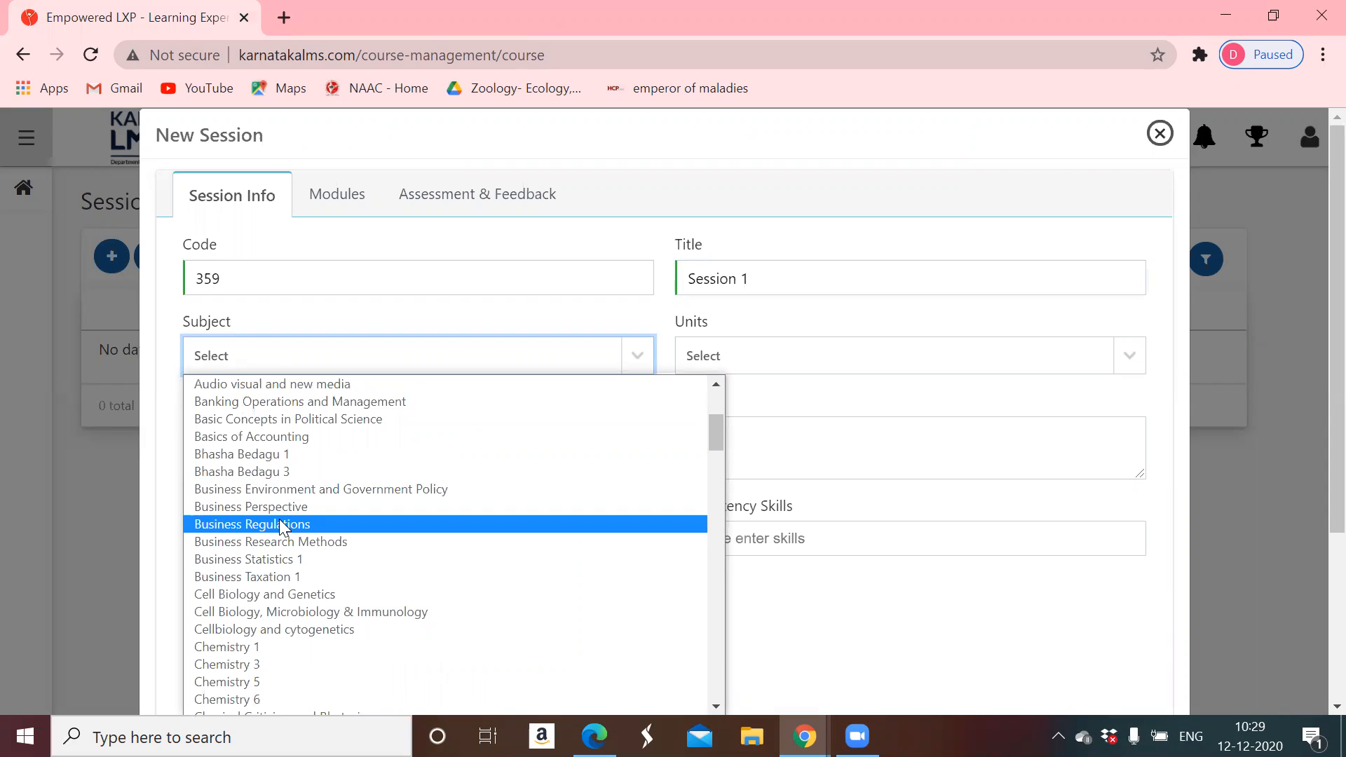
{"action": "scroll", "coordinate": [347, 596], "scroll_direction": "down", "scroll_amount": 6}
{"action": "scroll", "coordinate": [343, 594], "scroll_direction": "down", "scroll_amount": 20}
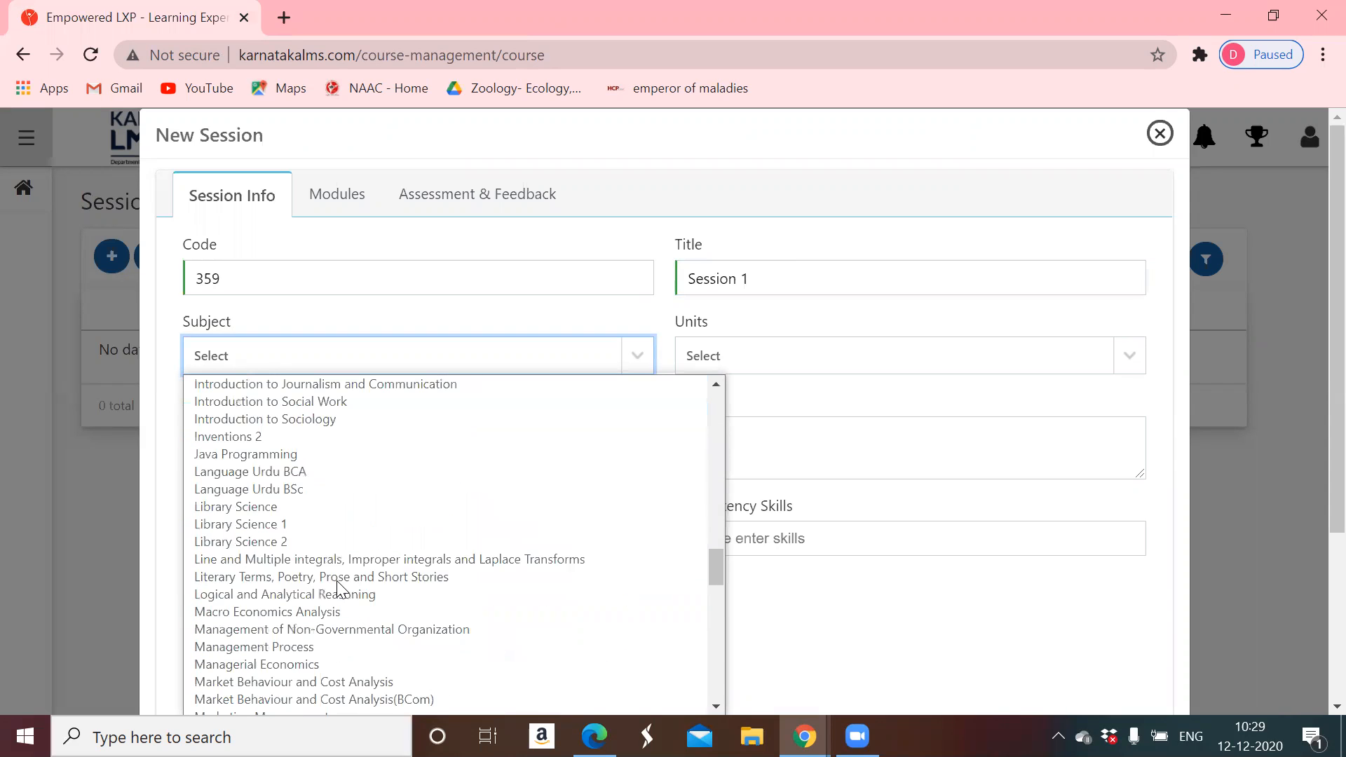
{"action": "scroll", "coordinate": [337, 581], "scroll_direction": "down", "scroll_amount": 6}
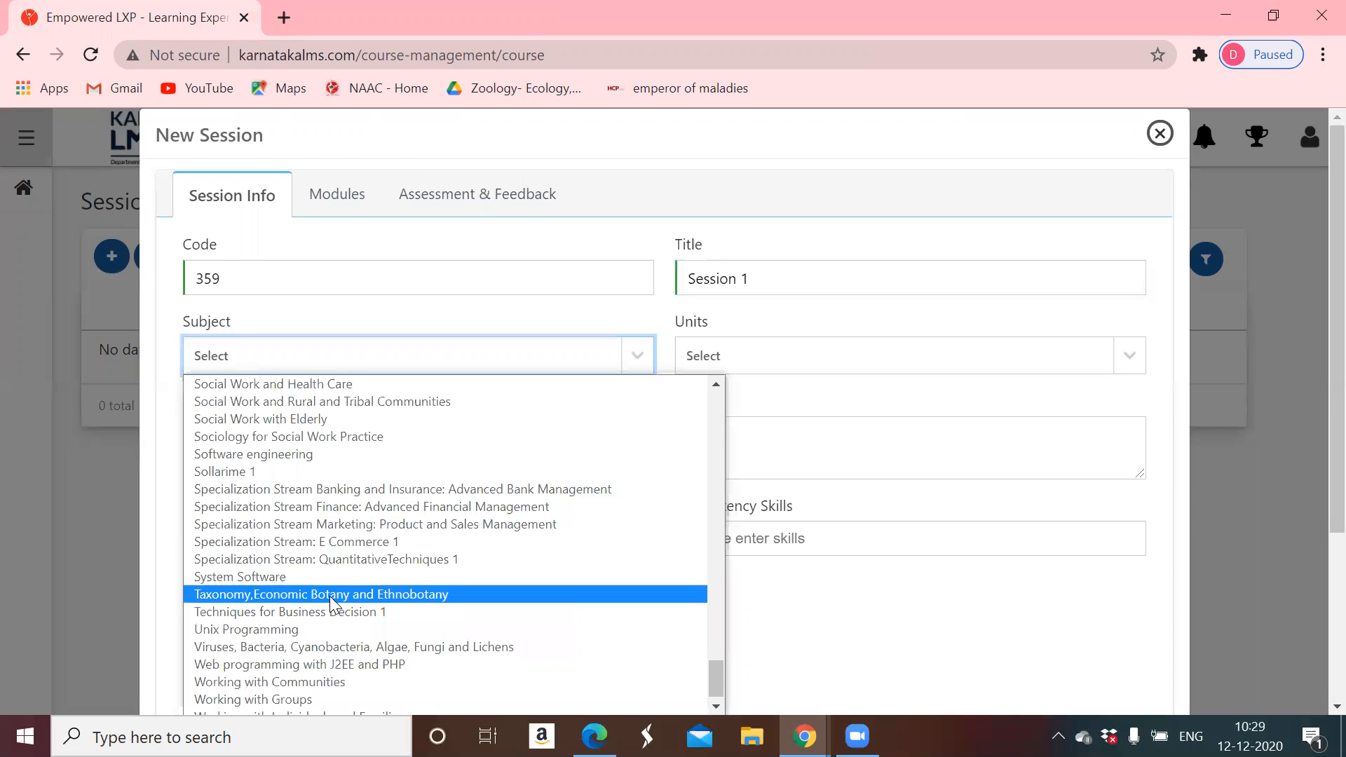
{"action": "scroll", "coordinate": [331, 603], "scroll_direction": "down", "scroll_amount": 1}
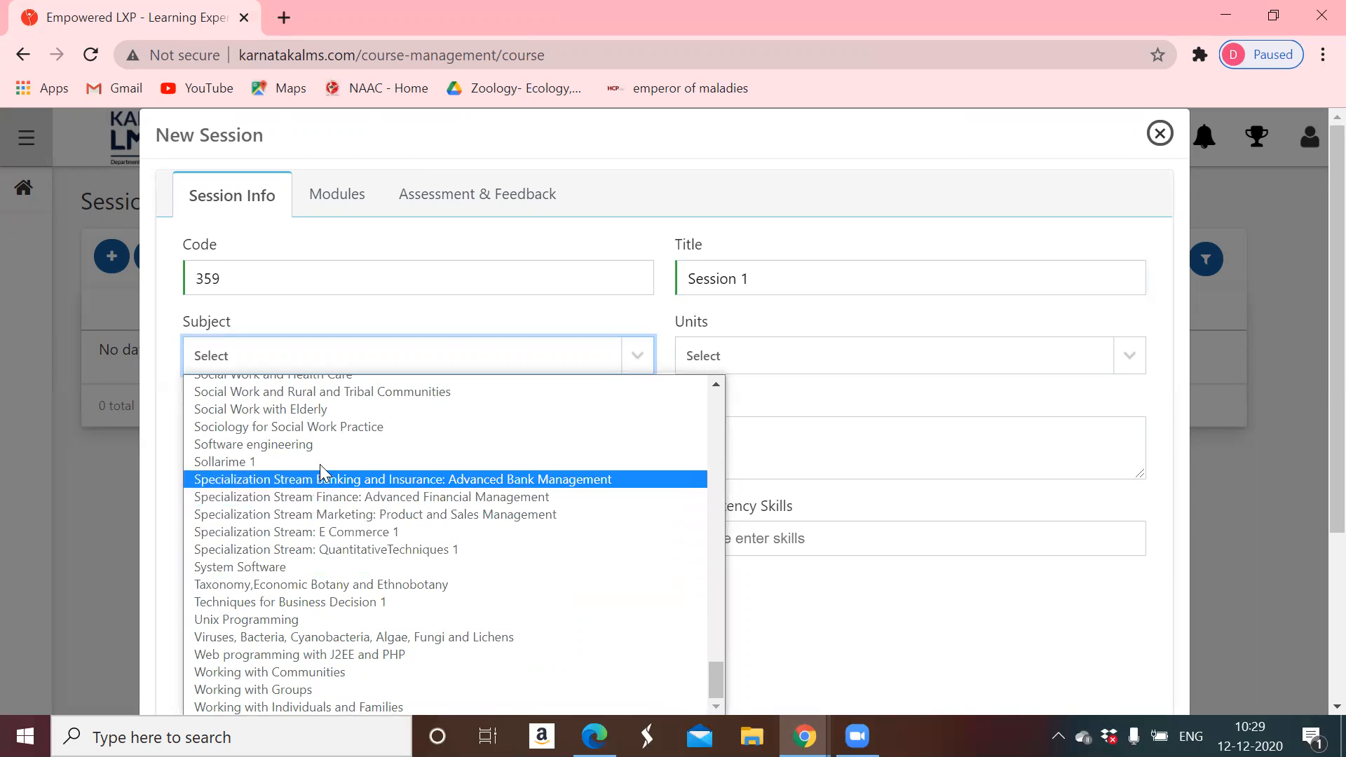
{"action": "scroll", "coordinate": [322, 470], "scroll_direction": "up", "scroll_amount": 3}
{"action": "scroll", "coordinate": [323, 471], "scroll_direction": "up", "scroll_amount": 6}
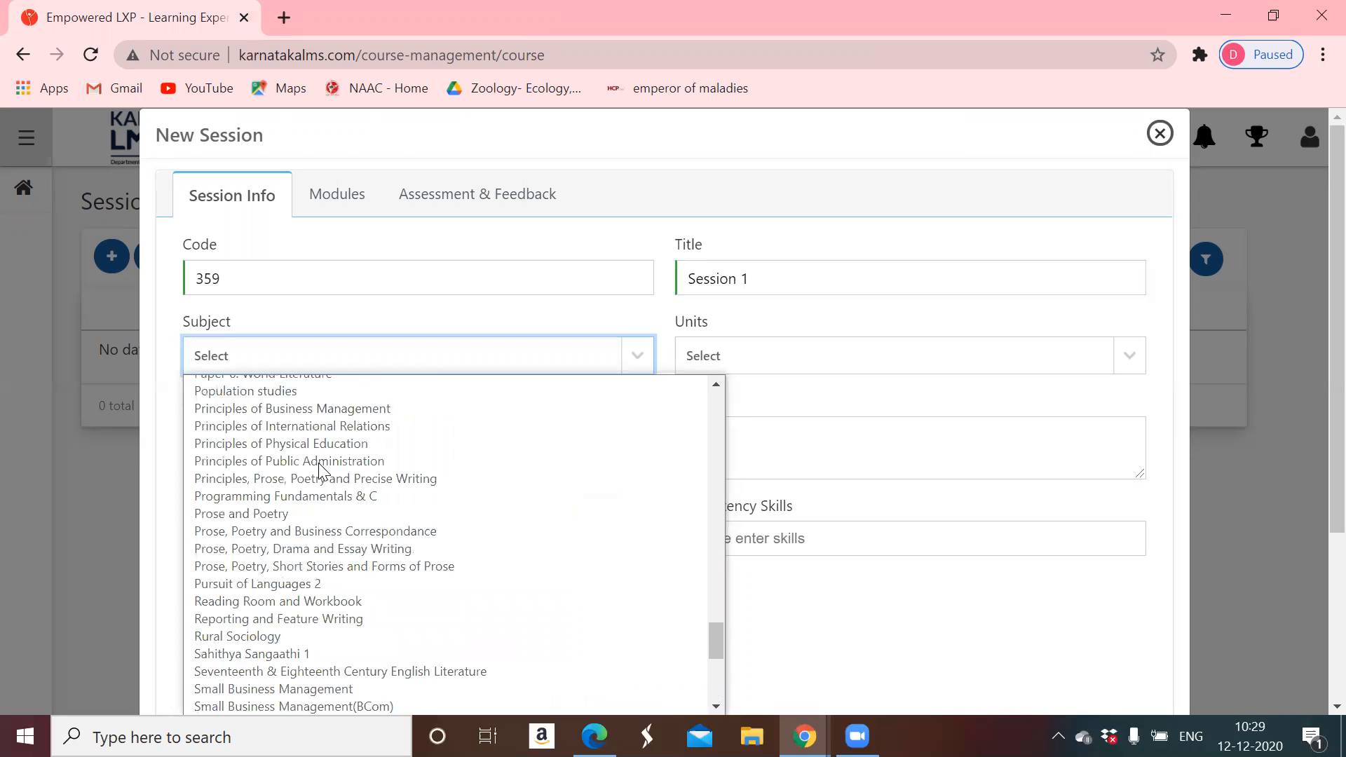
{"action": "scroll", "coordinate": [523, 513], "scroll_direction": "up", "scroll_amount": 10}
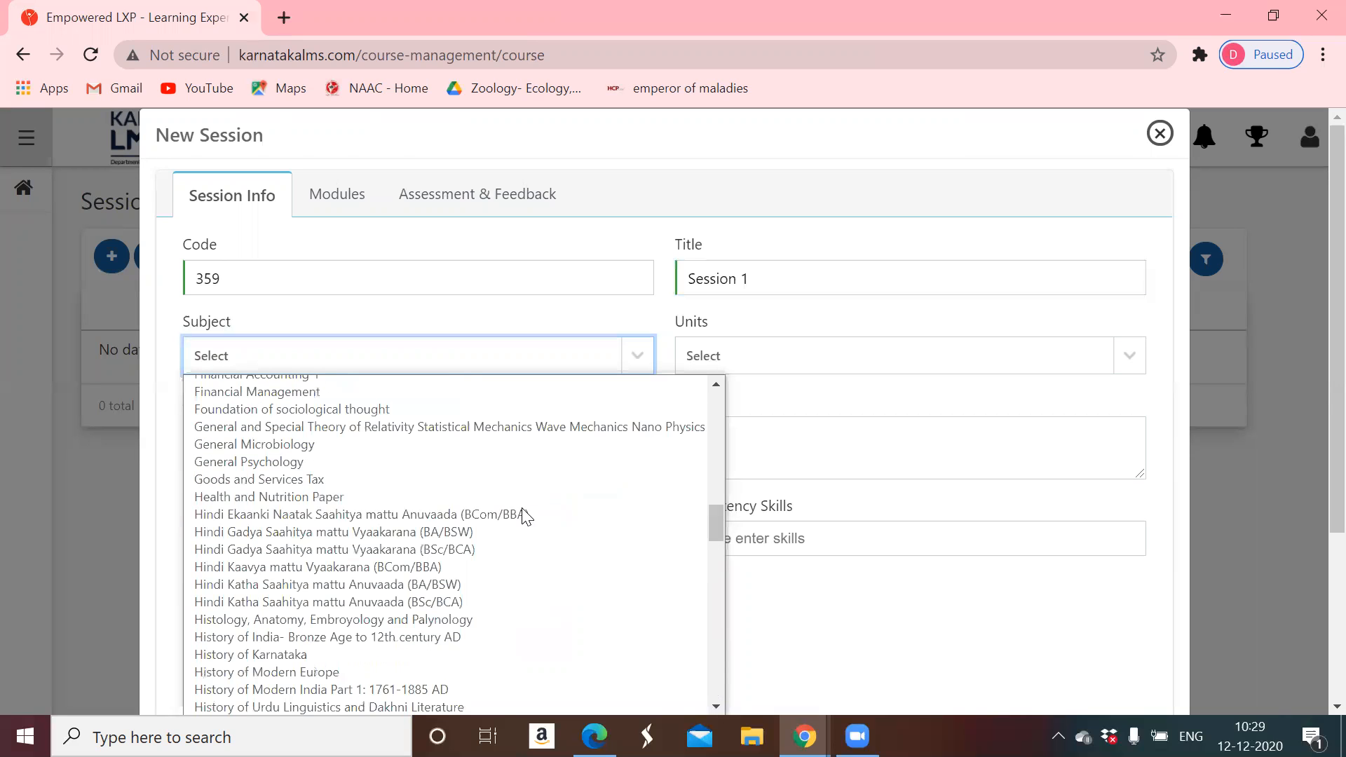
{"action": "scroll", "coordinate": [715, 539], "scroll_direction": "down", "scroll_amount": 4}
{"action": "scroll", "coordinate": [367, 616], "scroll_direction": "down", "scroll_amount": 8}
{"action": "scroll", "coordinate": [364, 607], "scroll_direction": "down", "scroll_amount": 11}
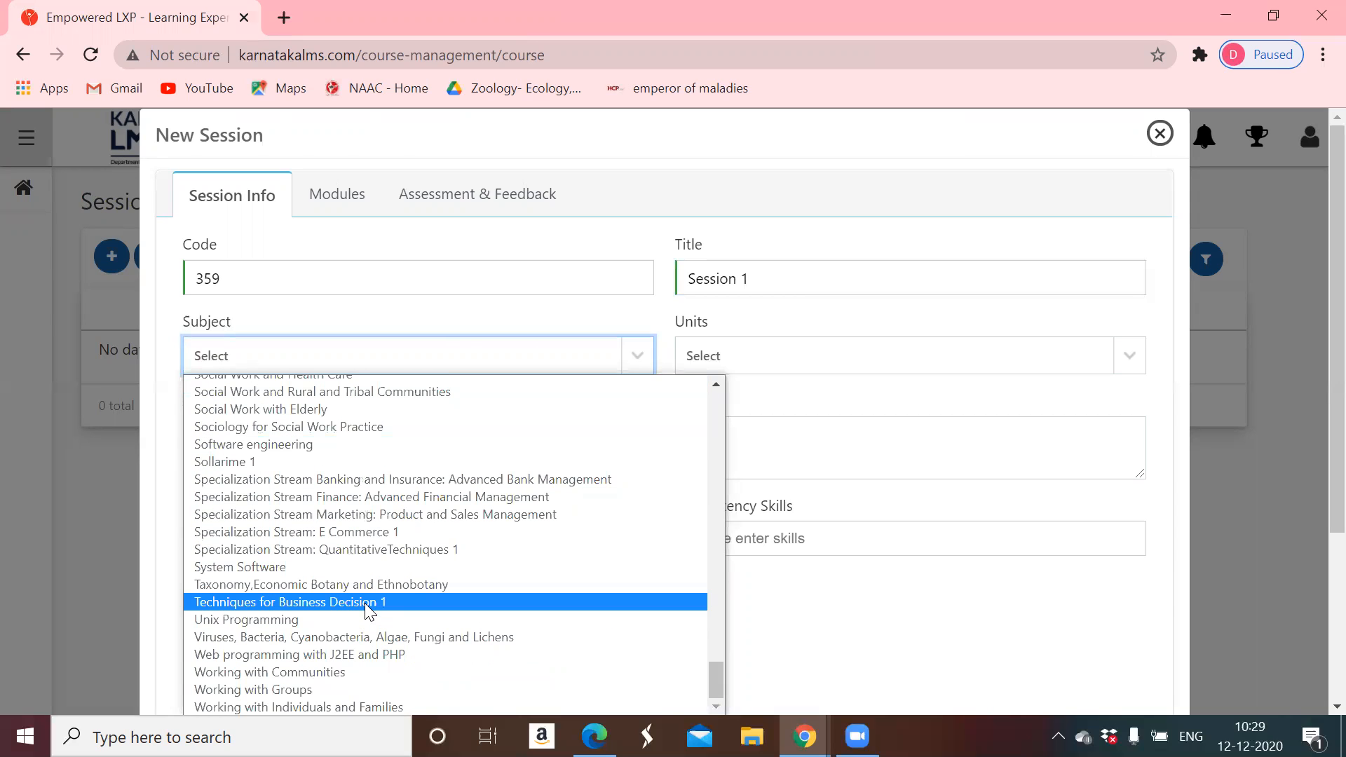
{"action": "left_click_drag", "start_coordinate": [715, 671], "coordinate": [726, 404]}
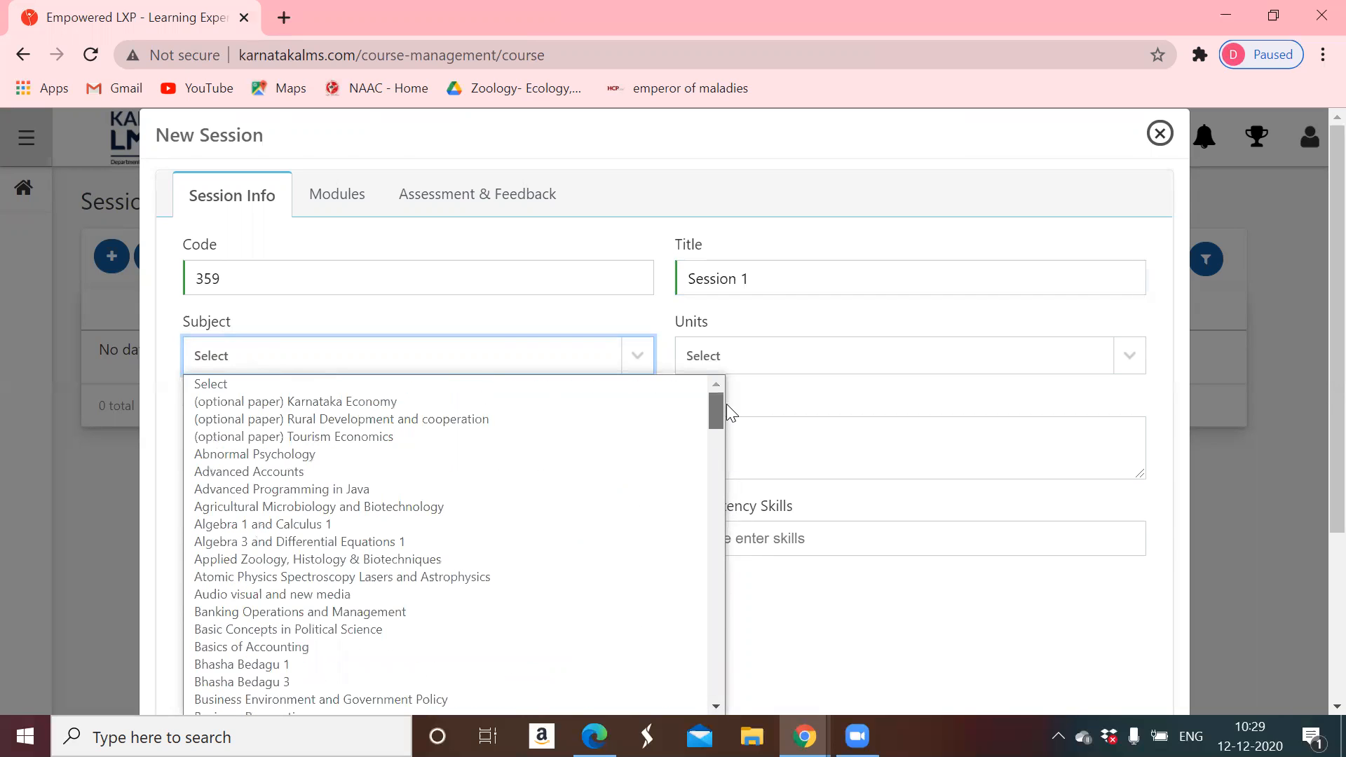
{"action": "scroll", "coordinate": [300, 479], "scroll_direction": "down", "scroll_amount": 3}
{"action": "scroll", "coordinate": [300, 479], "scroll_direction": "down", "scroll_amount": 12}
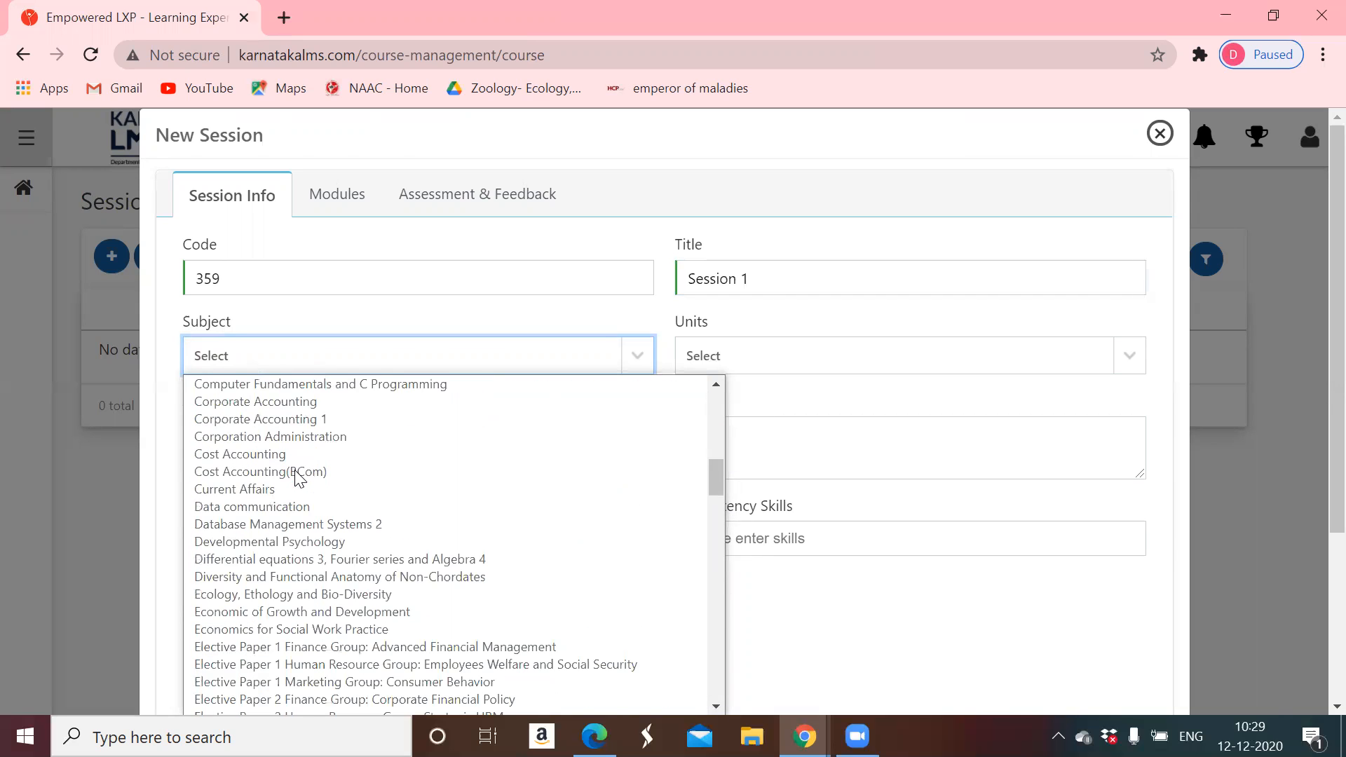
{"action": "scroll", "coordinate": [300, 478], "scroll_direction": "down", "scroll_amount": 12}
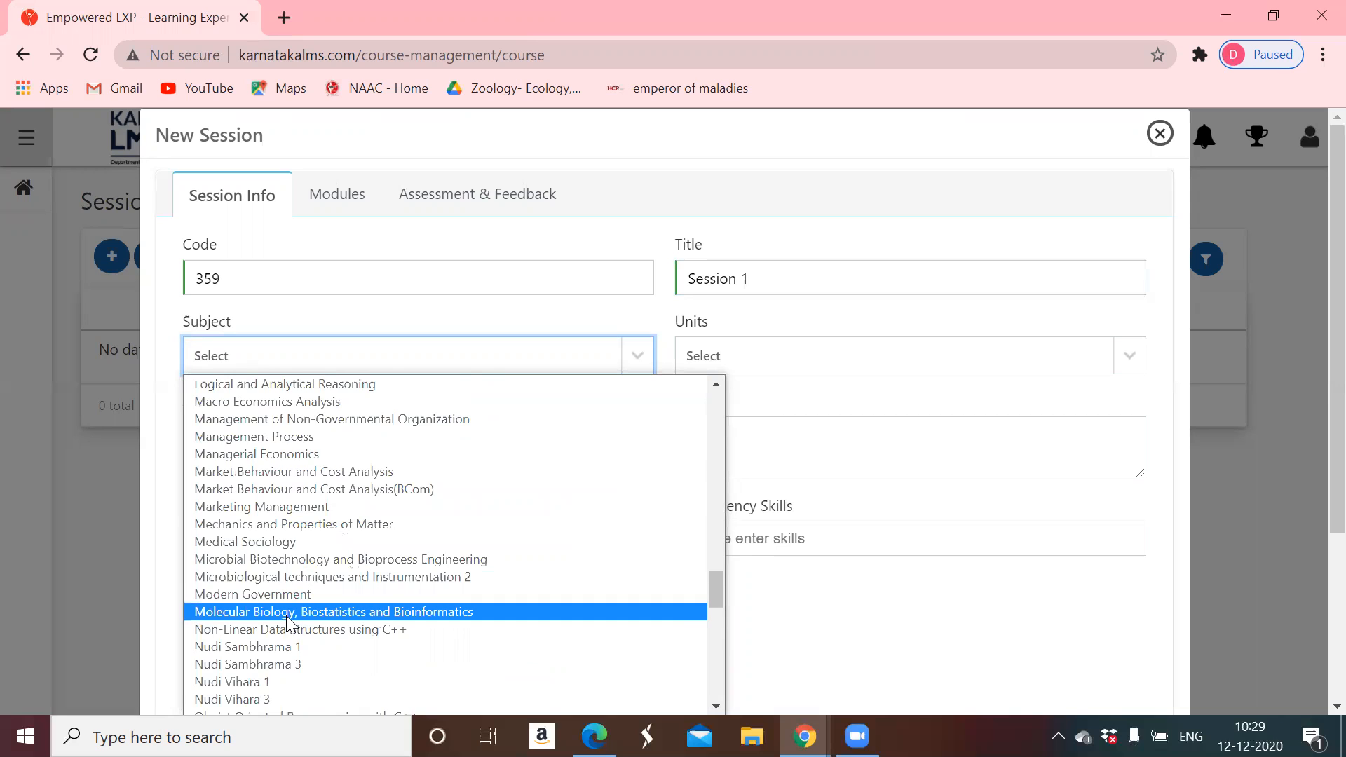
{"action": "scroll", "coordinate": [289, 620], "scroll_direction": "down", "scroll_amount": 3}
{"action": "scroll", "coordinate": [287, 620], "scroll_direction": "down", "scroll_amount": 3}
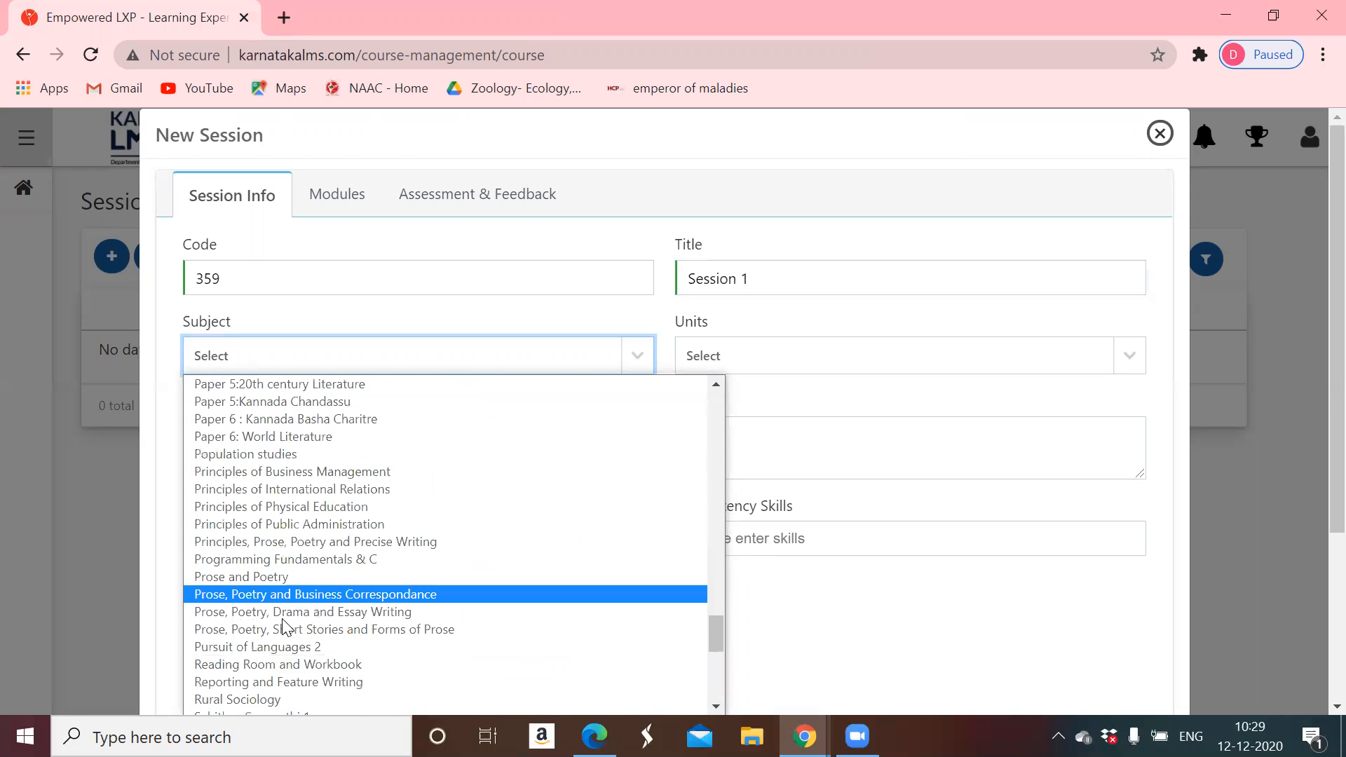
{"action": "scroll", "coordinate": [284, 623], "scroll_direction": "down", "scroll_amount": 3}
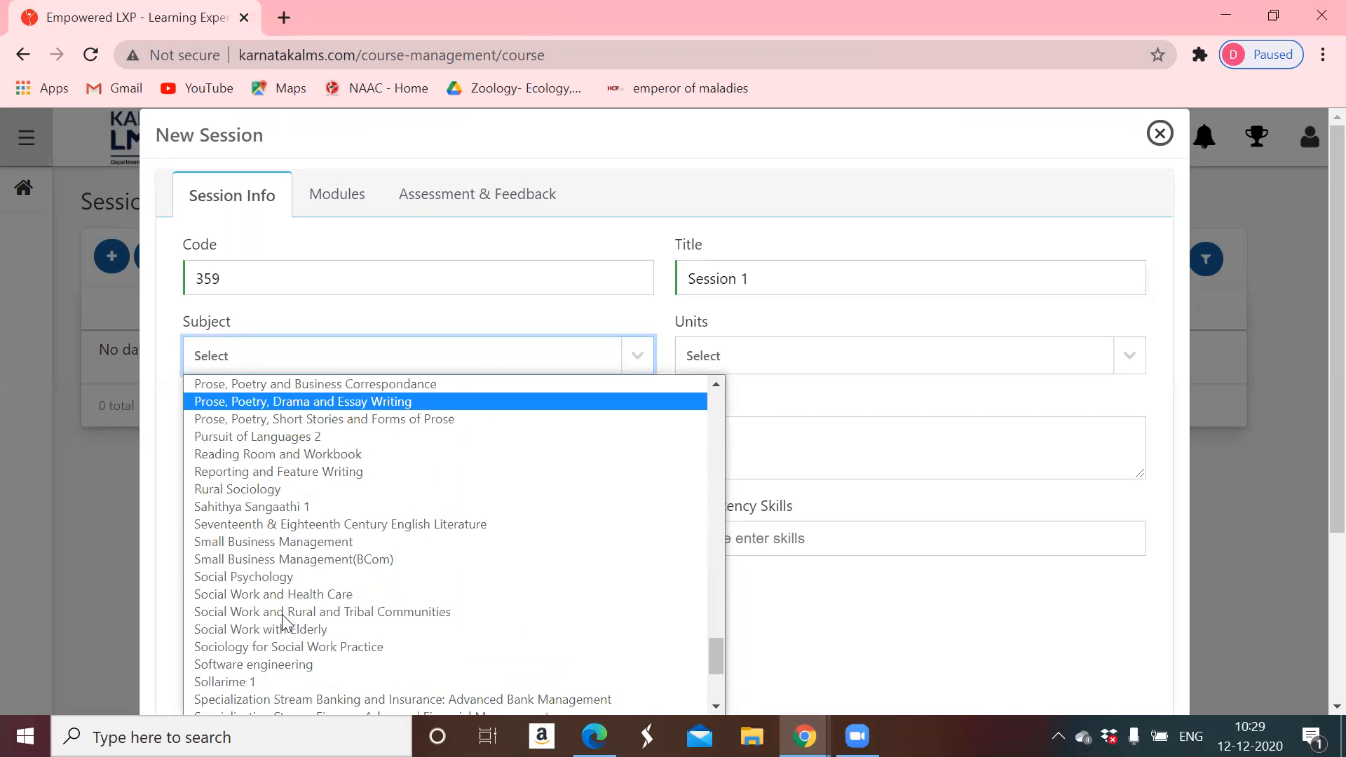
- Choose Small Business Management as the subject and Introduction as the unit
{"action": "left_click", "coordinate": [287, 542]}
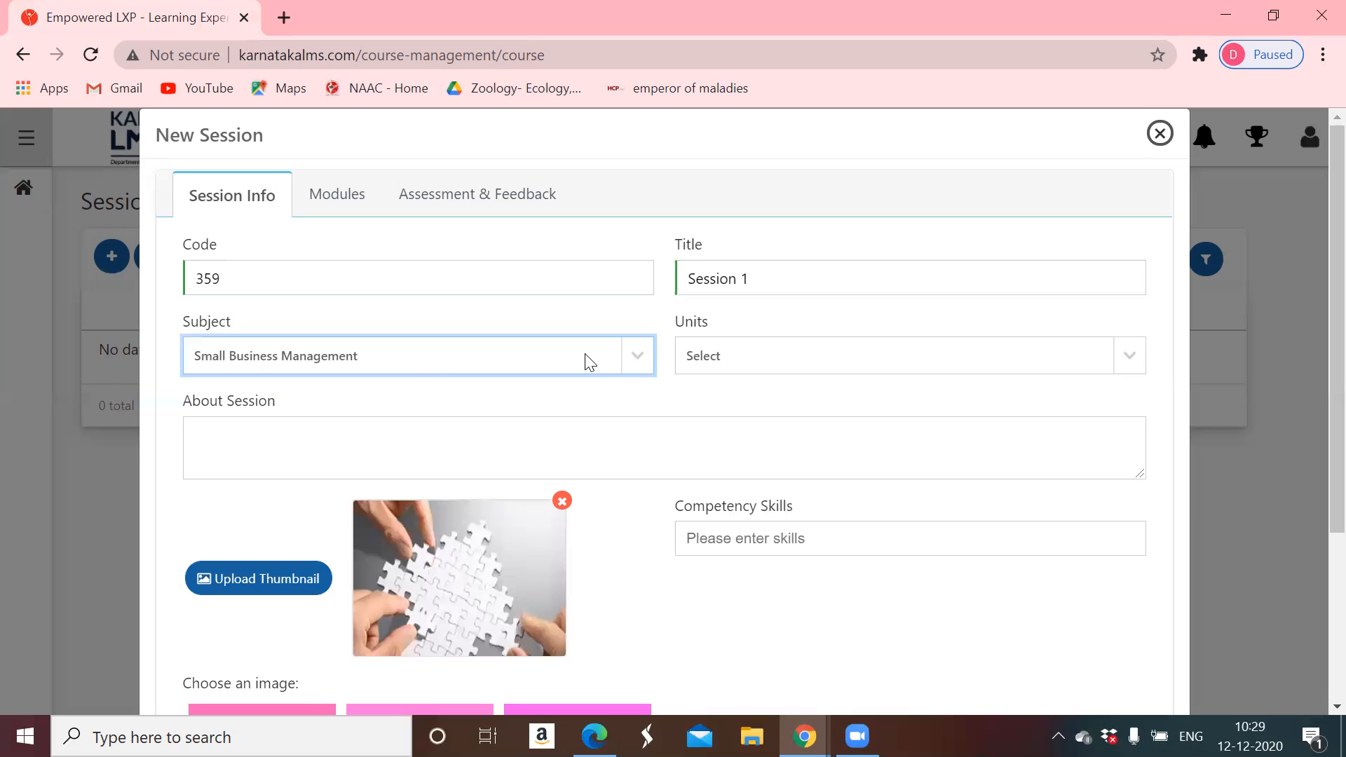
{"action": "left_click", "coordinate": [733, 360]}
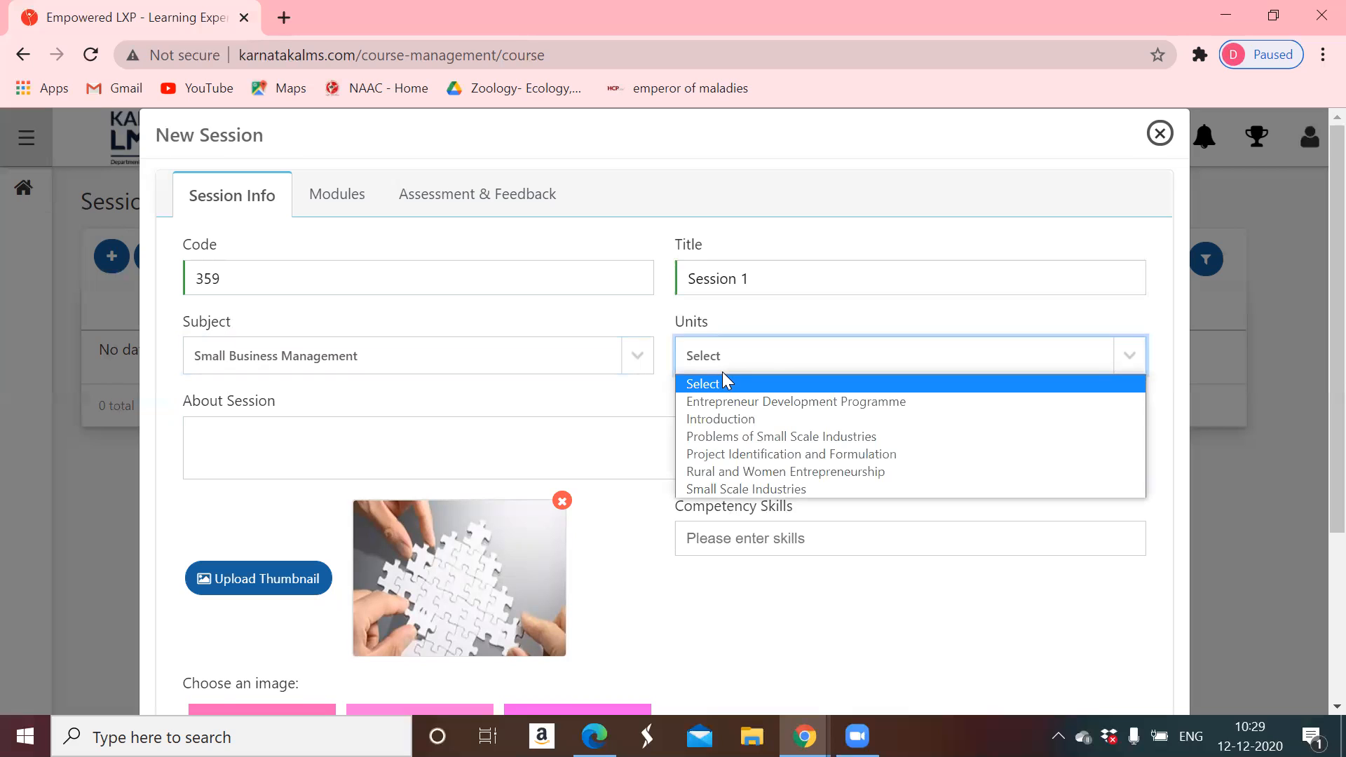
{"action": "left_click", "coordinate": [721, 418]}
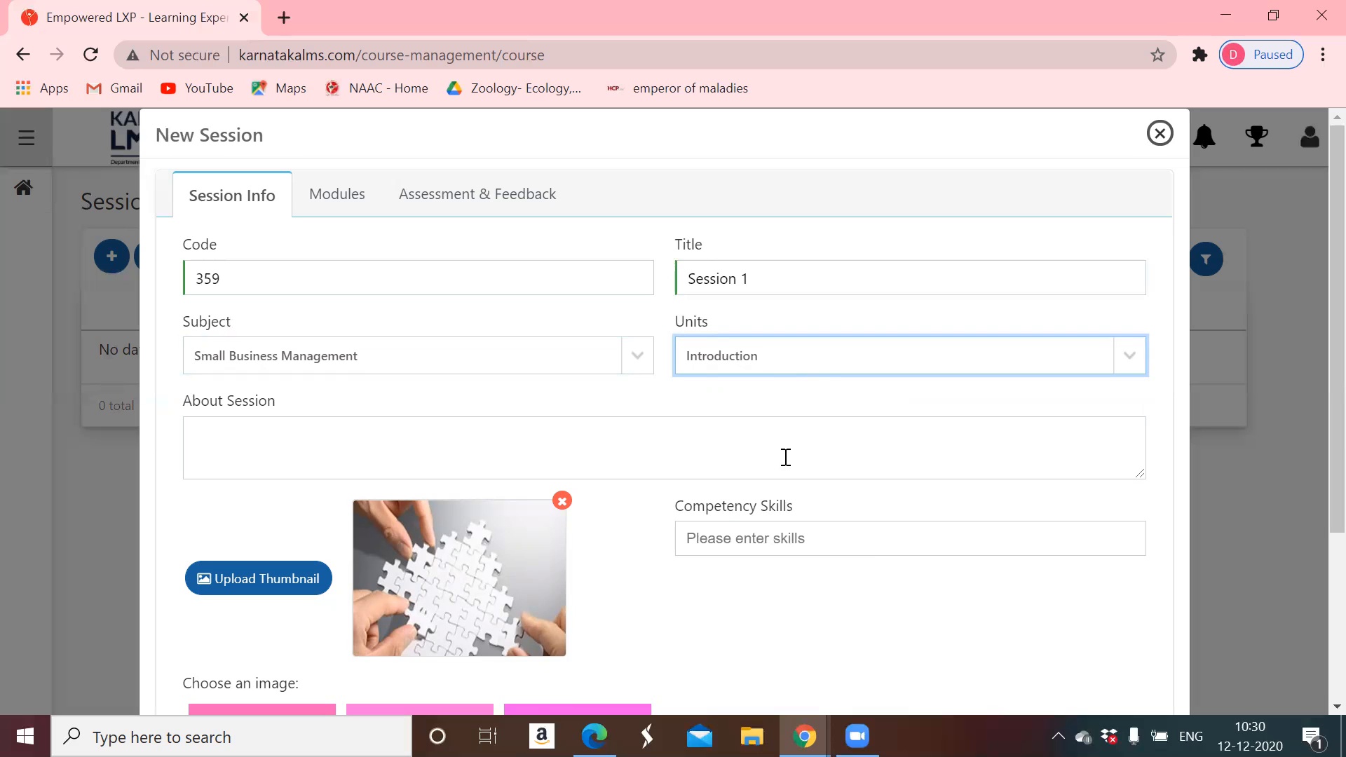
- Switch Session Status to active and save Session 1
{"action": "scroll", "coordinate": [852, 556], "scroll_direction": "down", "scroll_amount": 3}
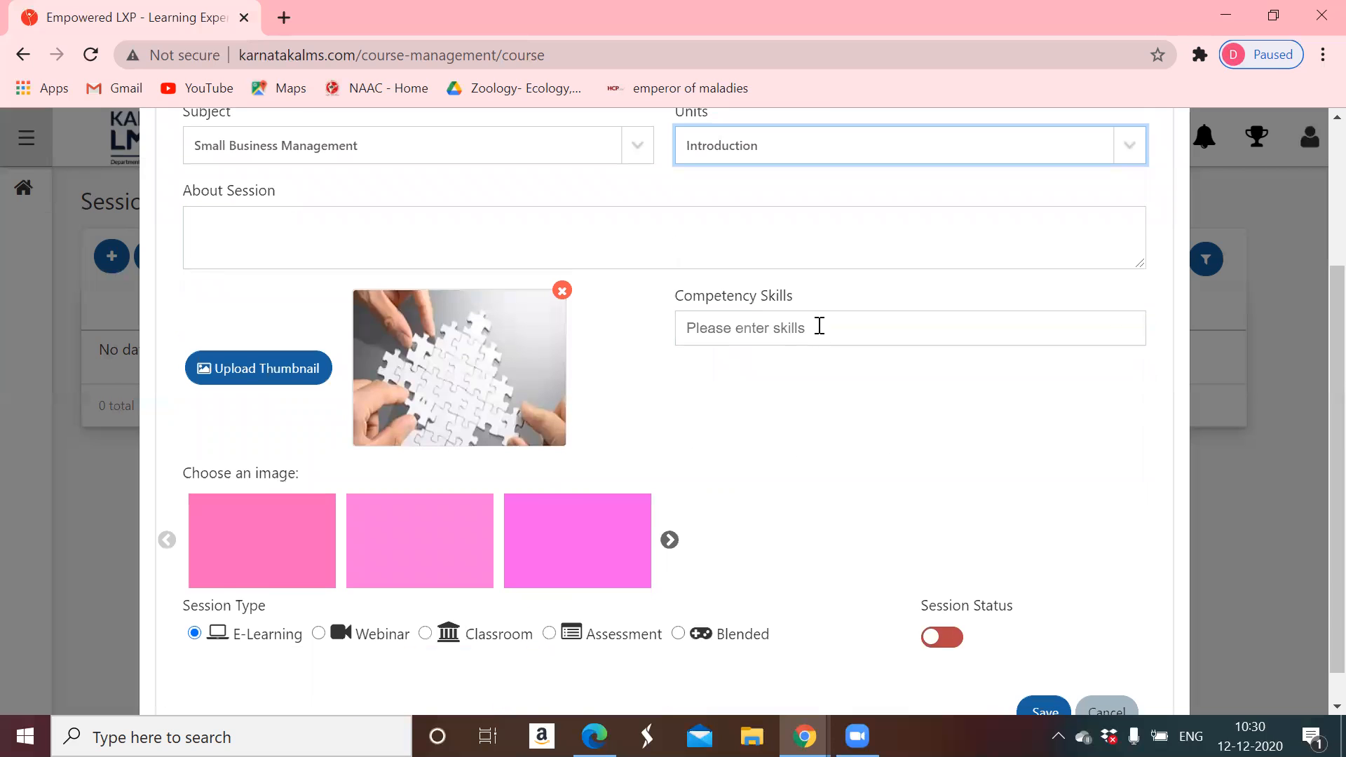
{"action": "scroll", "coordinate": [849, 372], "scroll_direction": "down", "scroll_amount": 1}
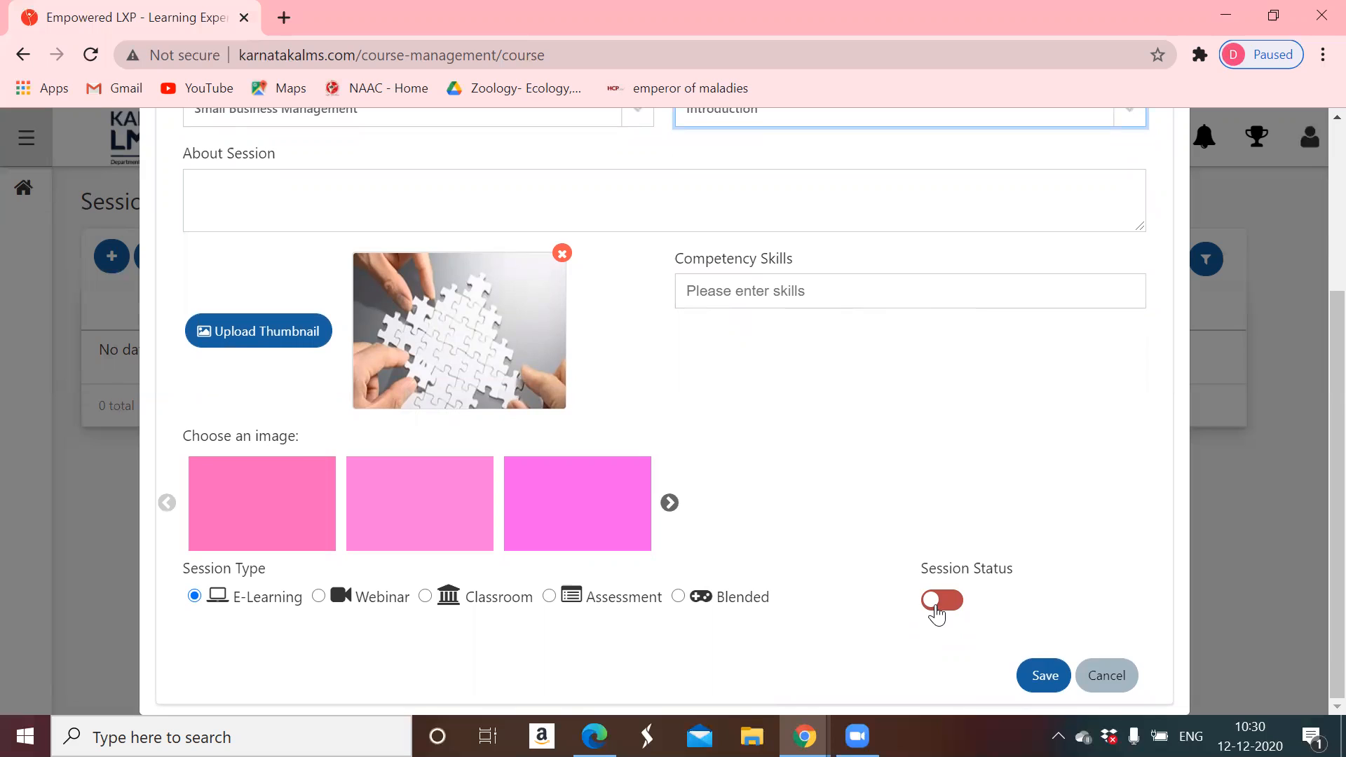
{"action": "left_click", "coordinate": [936, 614]}
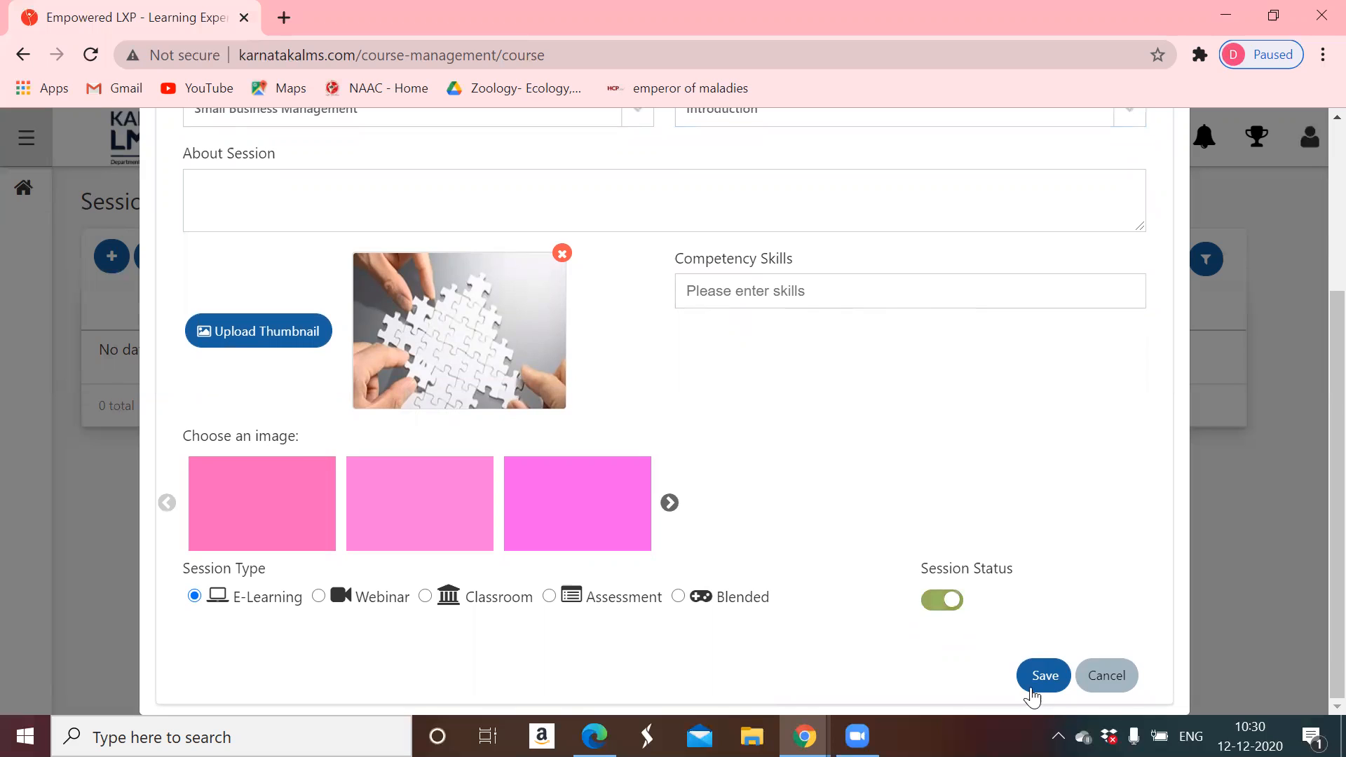
{"action": "left_click", "coordinate": [1039, 677]}
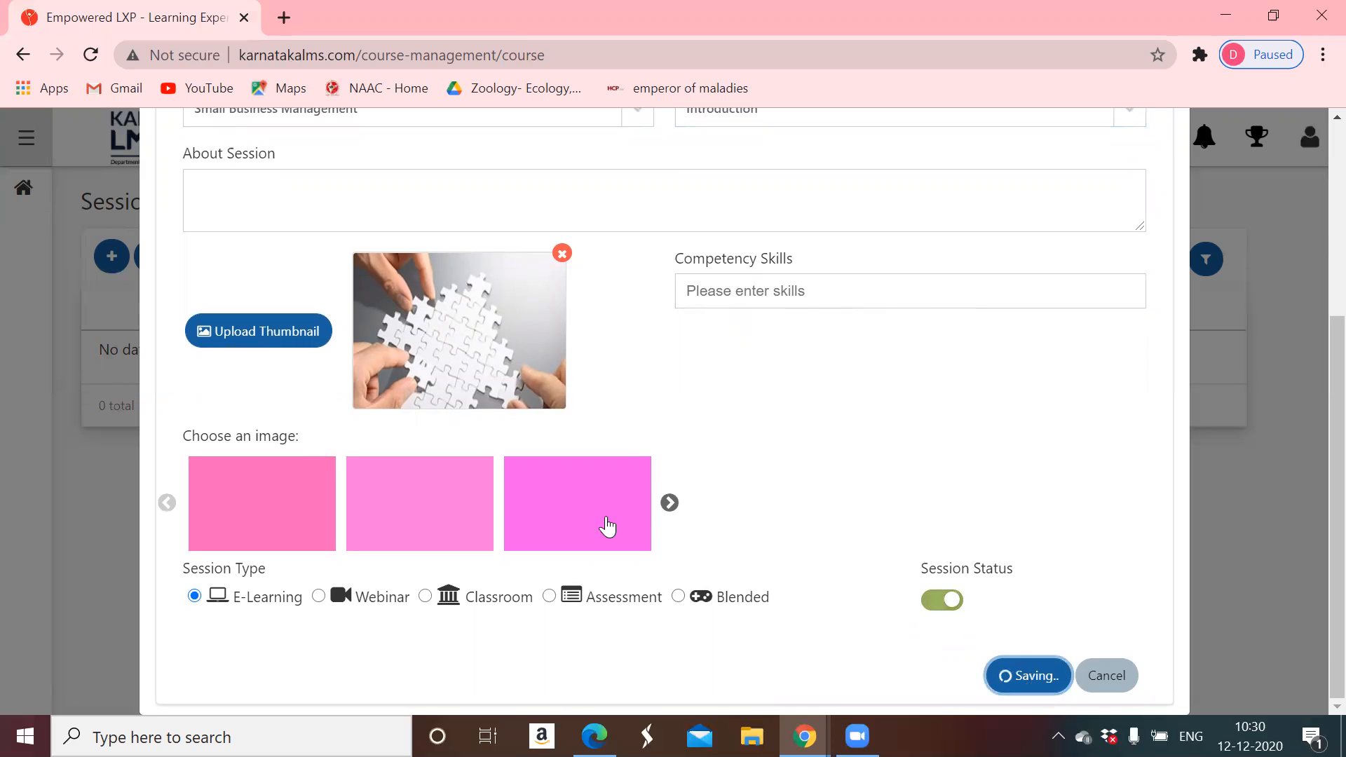
{"action": "scroll", "coordinate": [708, 512], "scroll_direction": "up", "scroll_amount": 2}
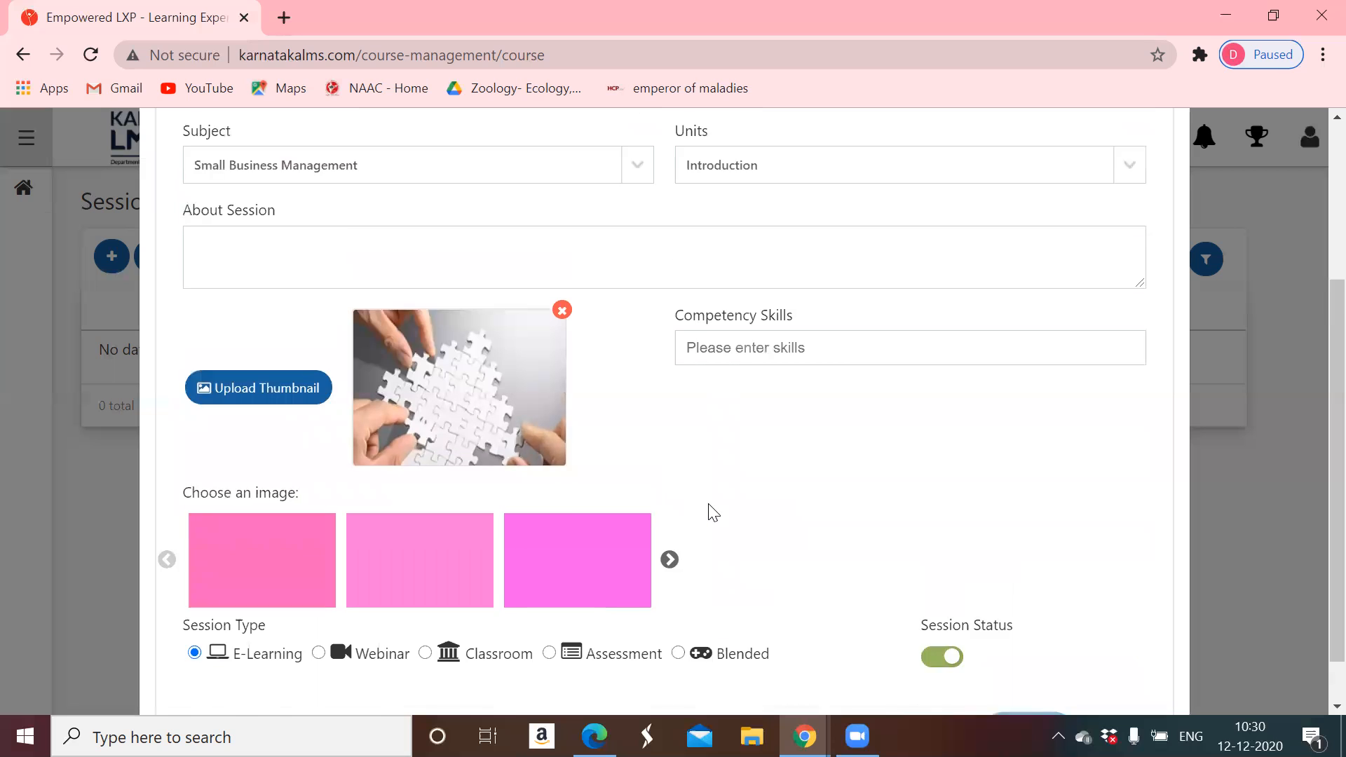
{"action": "scroll", "coordinate": [897, 561], "scroll_direction": "down", "scroll_amount": 2}
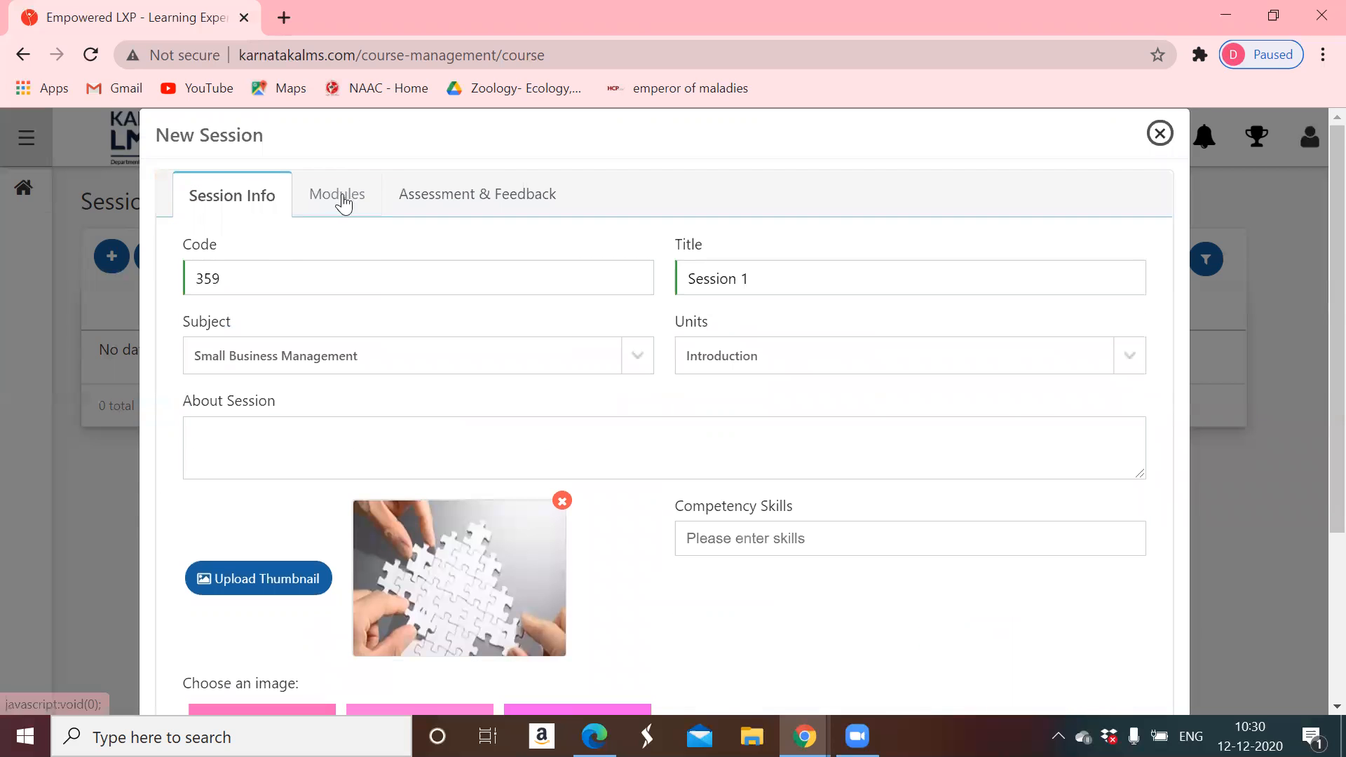
{"action": "scroll", "coordinate": [699, 479], "scroll_direction": "down", "scroll_amount": 4}
{"action": "scroll", "coordinate": [699, 481], "scroll_direction": "up", "scroll_amount": 4}
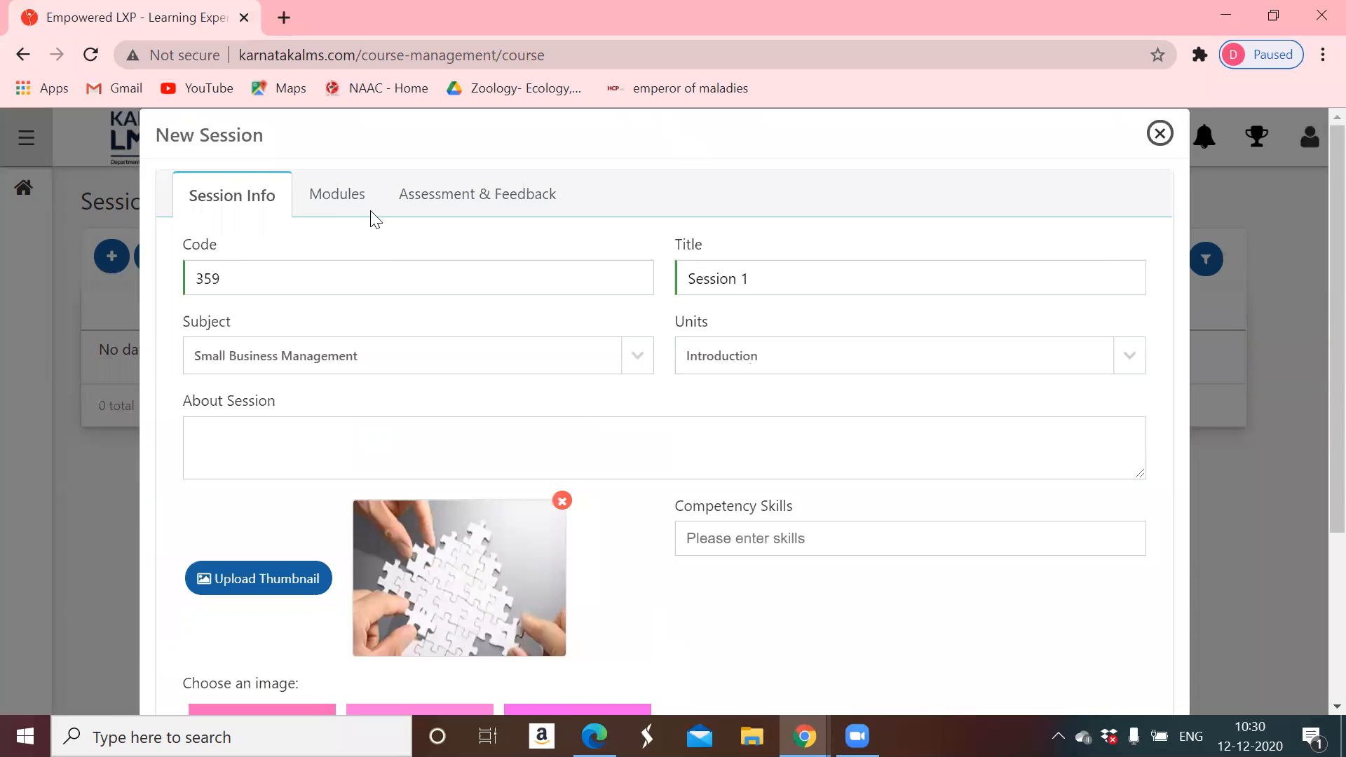
- In the Modules tab, add 3CCSBP1, 3CCSBS1 and 3CCSBV1 to Session 1 and save
{"action": "left_click", "coordinate": [343, 208]}
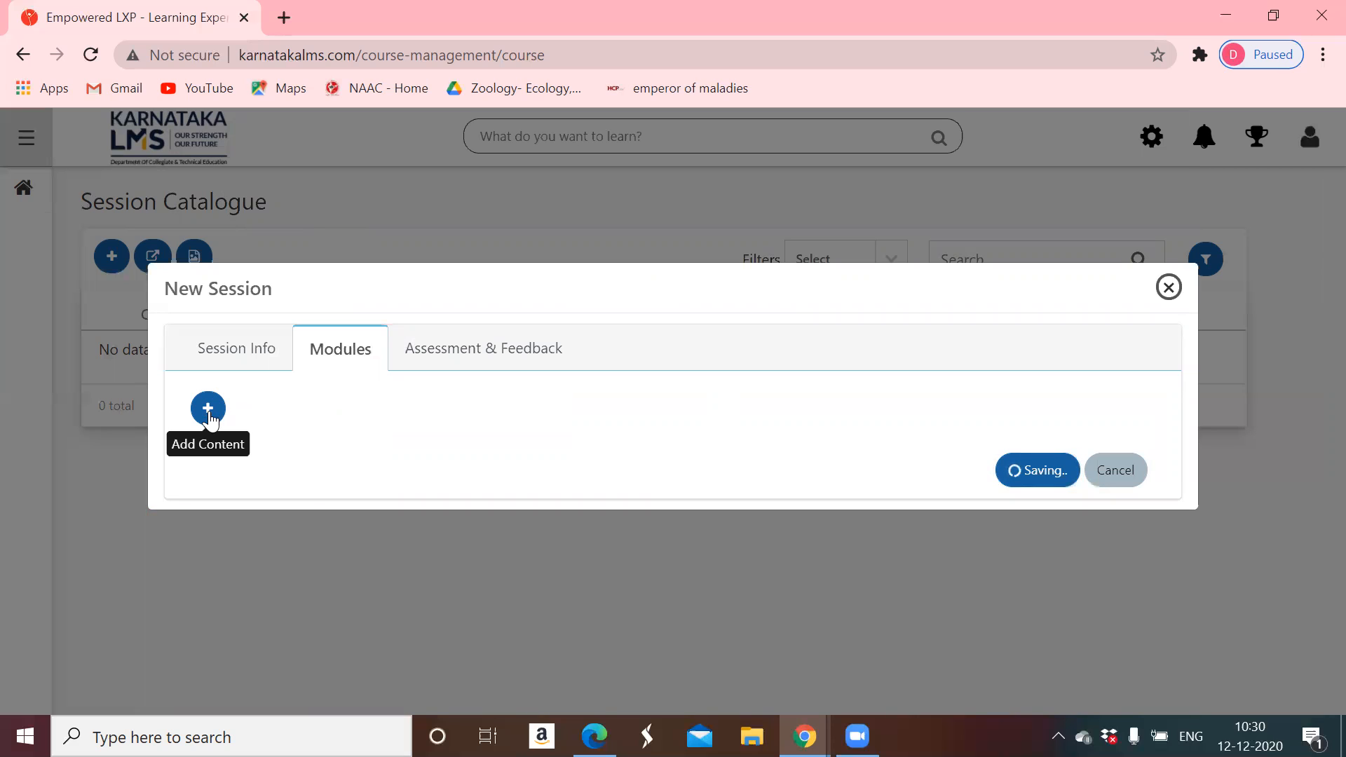
{"action": "left_click", "coordinate": [209, 416]}
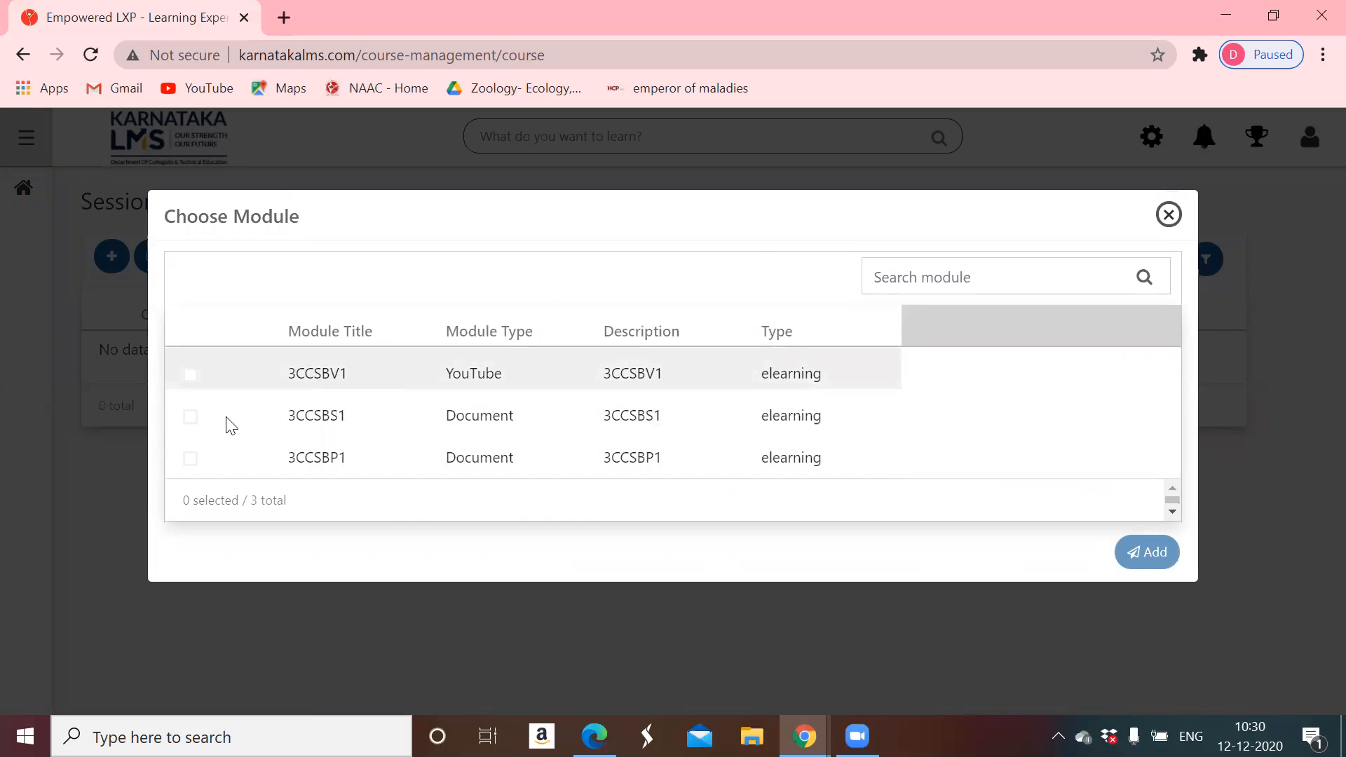
{"action": "left_click", "coordinate": [190, 460]}
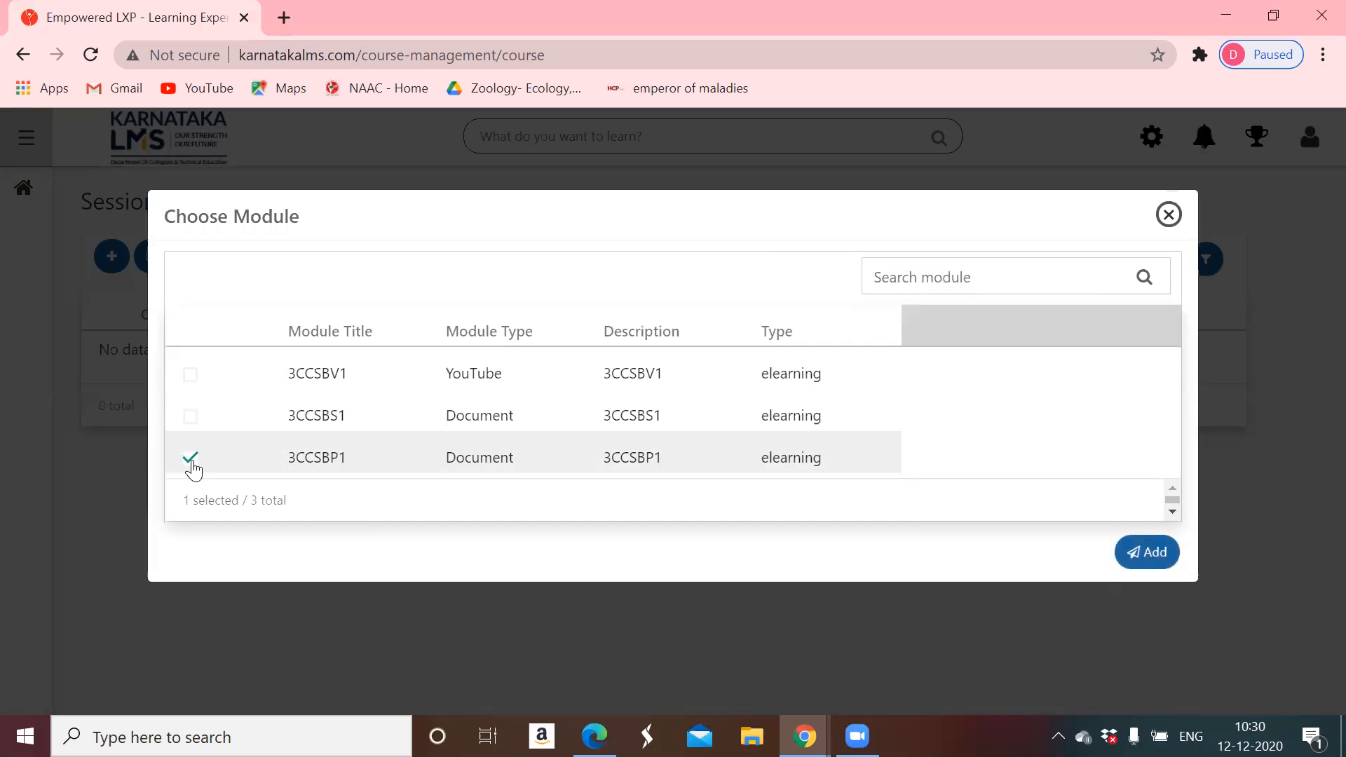
{"action": "left_click", "coordinate": [1158, 561]}
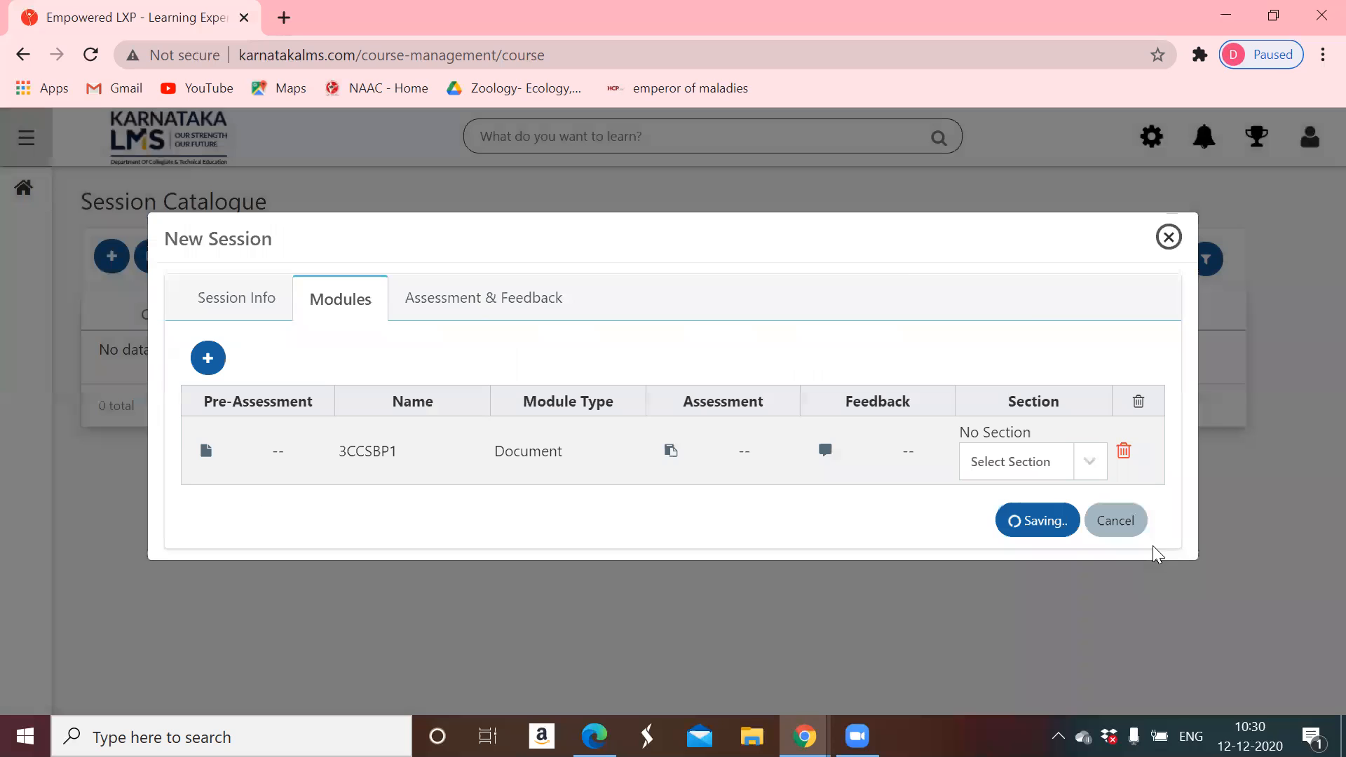
{"action": "left_click", "coordinate": [206, 359]}
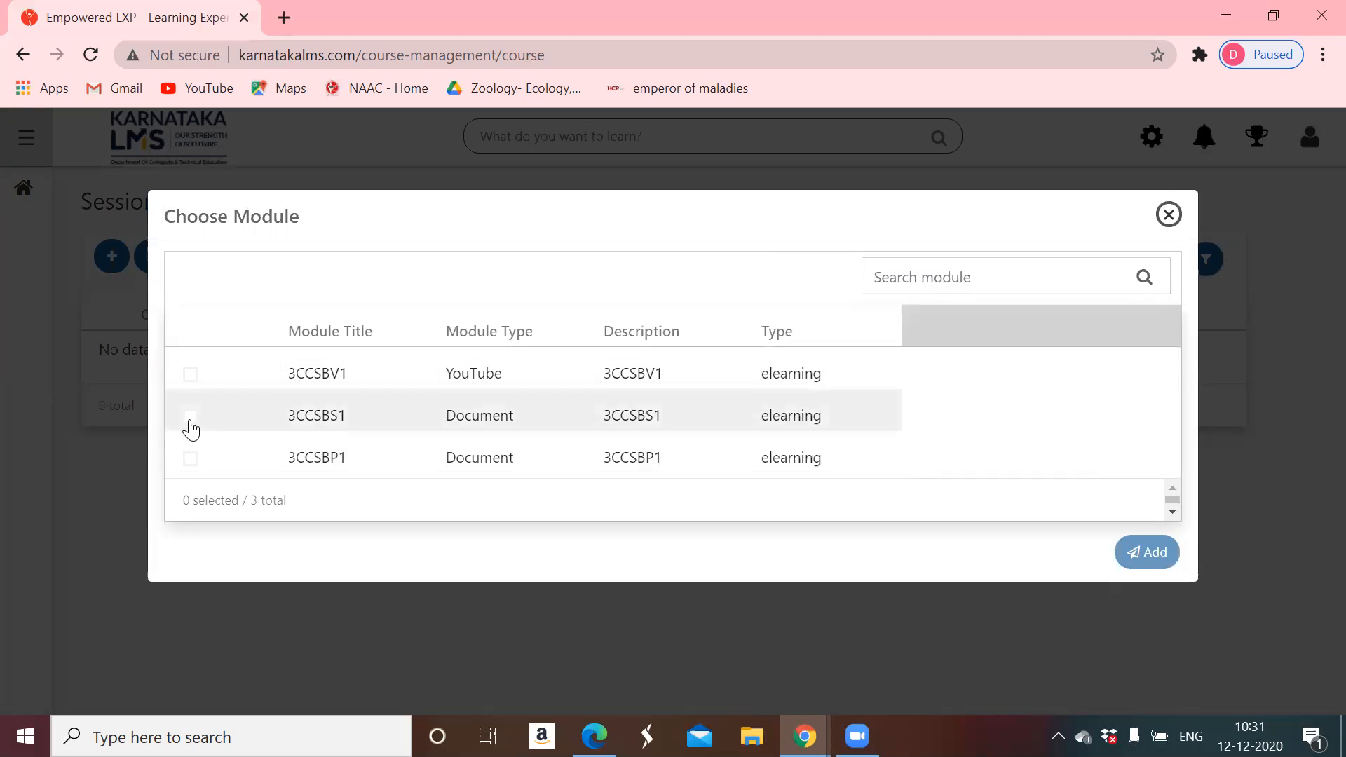
{"action": "left_click", "coordinate": [190, 415]}
{"action": "left_click", "coordinate": [1135, 553]}
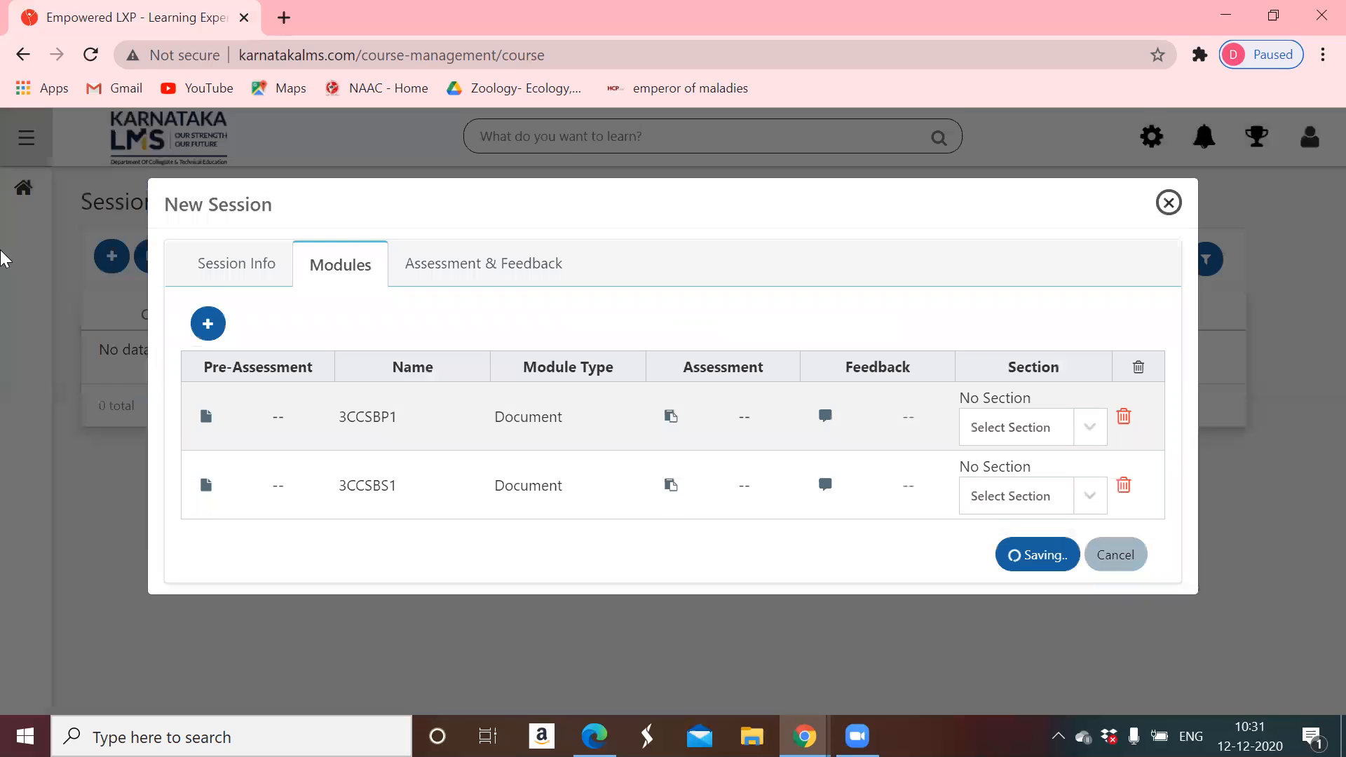
{"action": "left_click", "coordinate": [210, 335]}
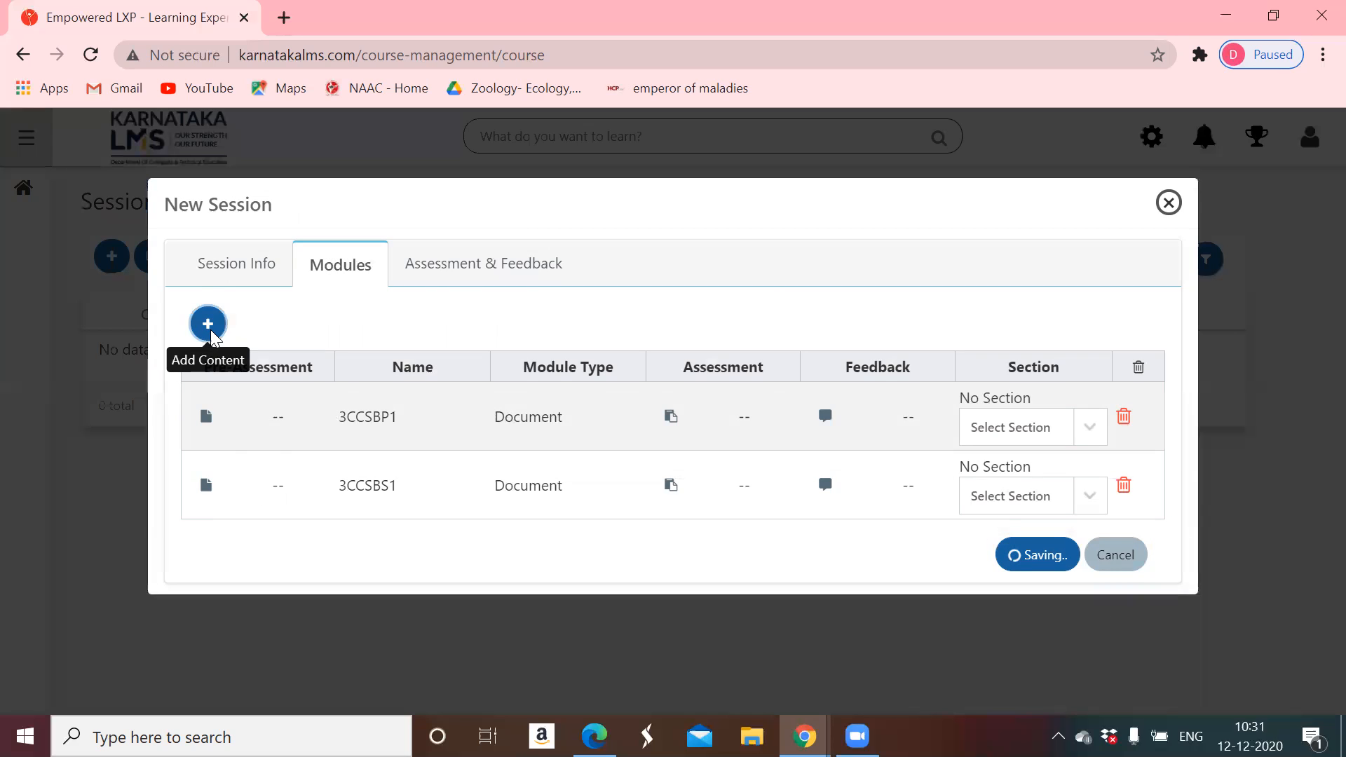
{"action": "left_click", "coordinate": [189, 379]}
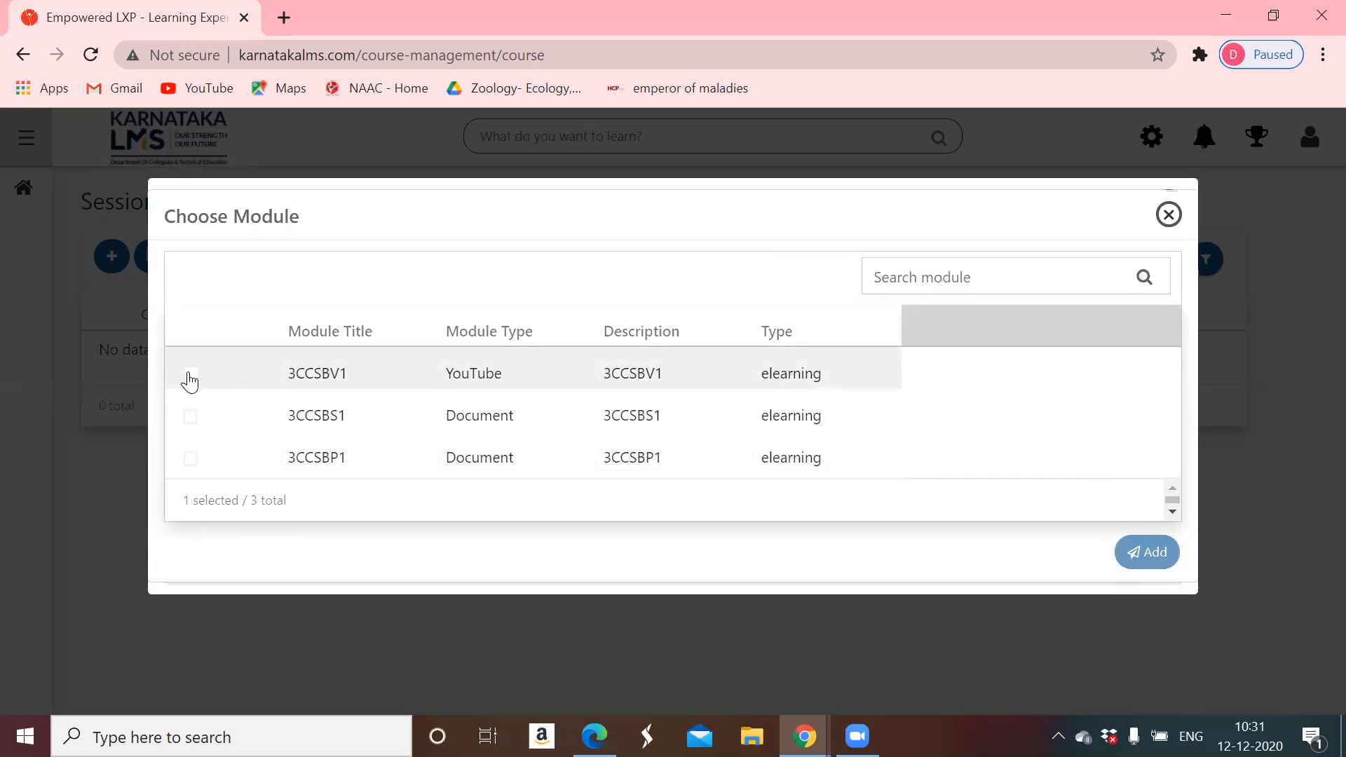
{"action": "left_click", "coordinate": [1148, 553]}
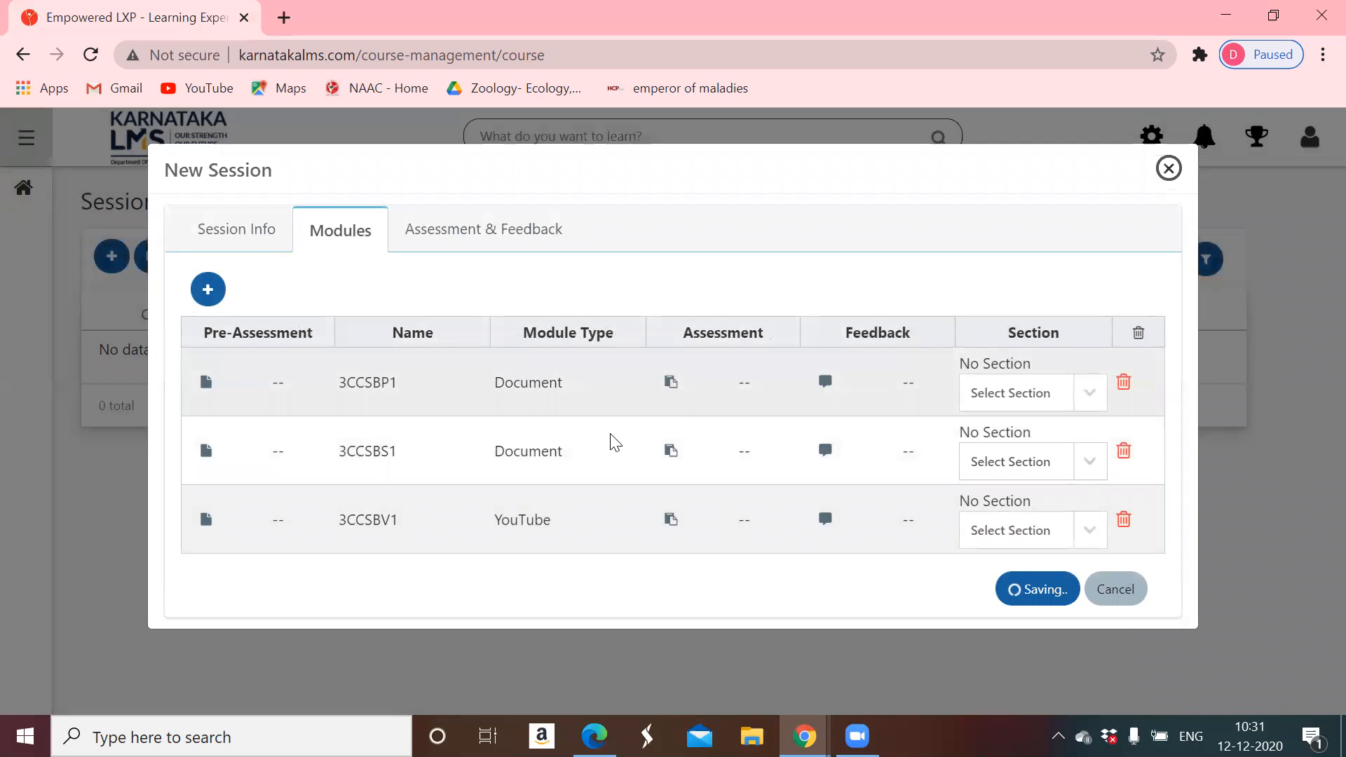
{"action": "left_click", "coordinate": [1030, 595]}
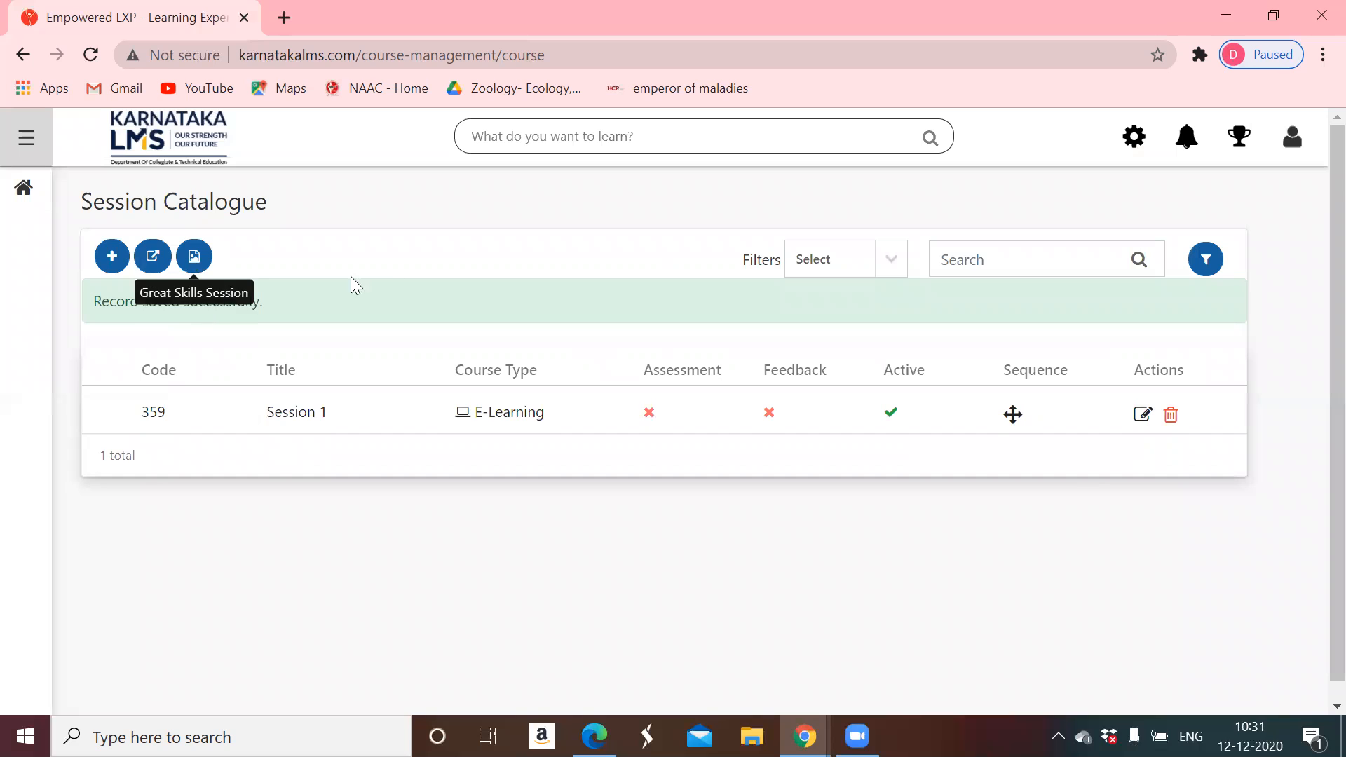
- Confirm Session 1's module order in Change Module Sequence, then log out of the LMS
{"action": "scroll", "coordinate": [469, 386], "scroll_direction": "down", "scroll_amount": 1}
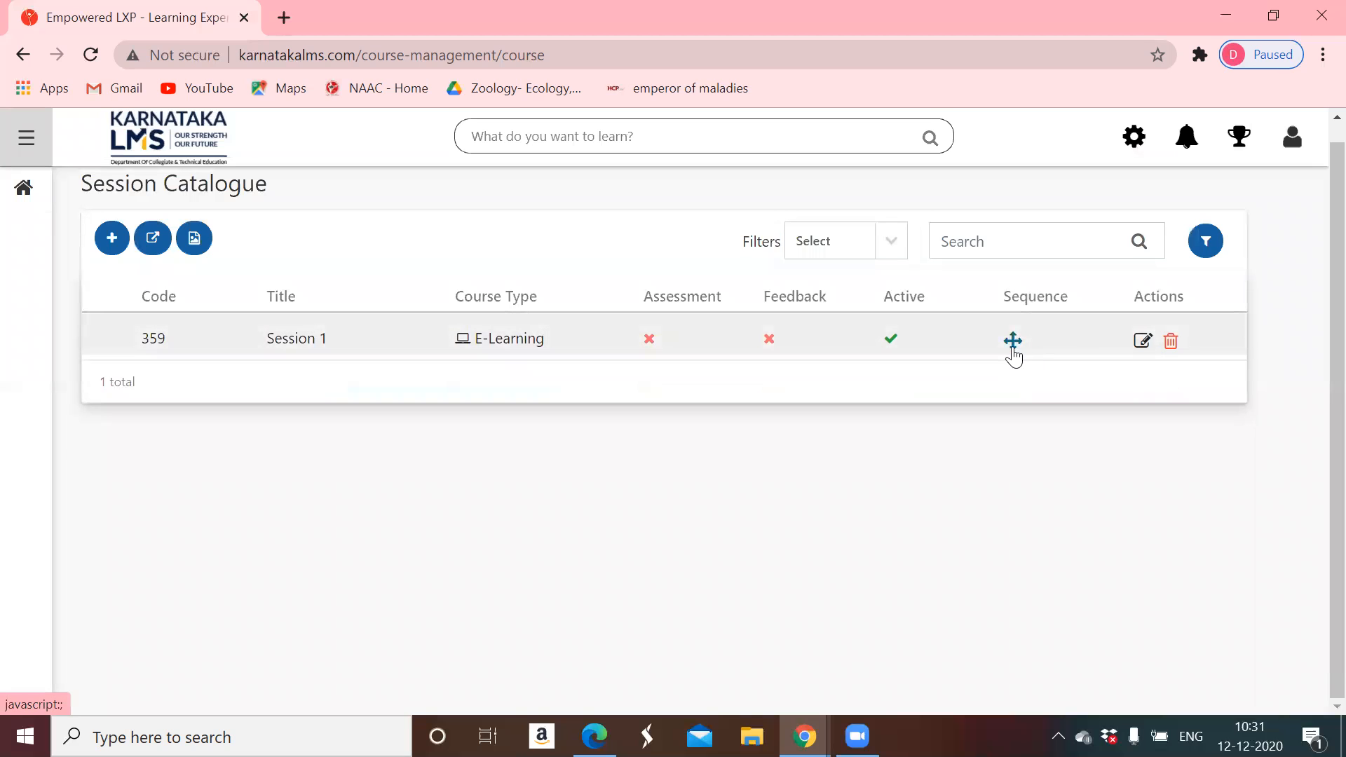
{"action": "left_click", "coordinate": [1013, 344]}
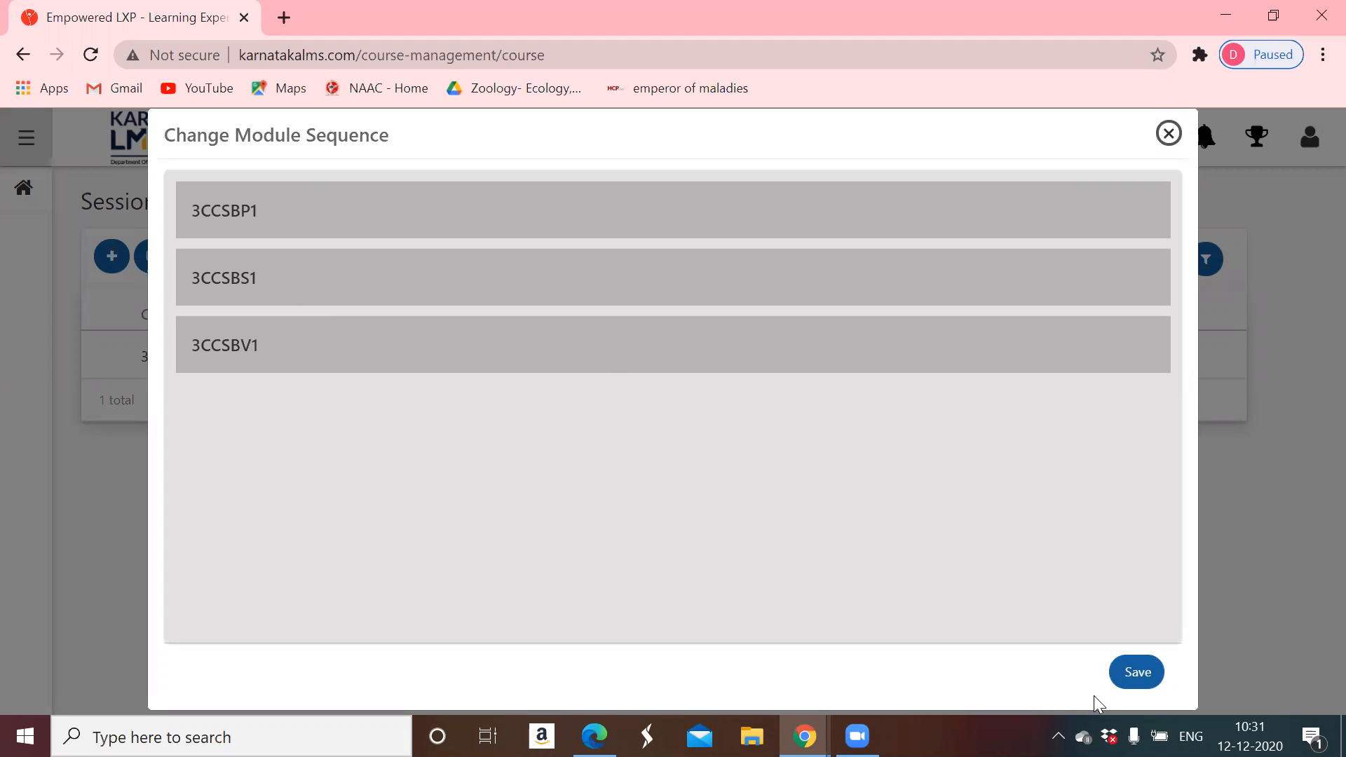
{"action": "left_click", "coordinate": [1137, 673]}
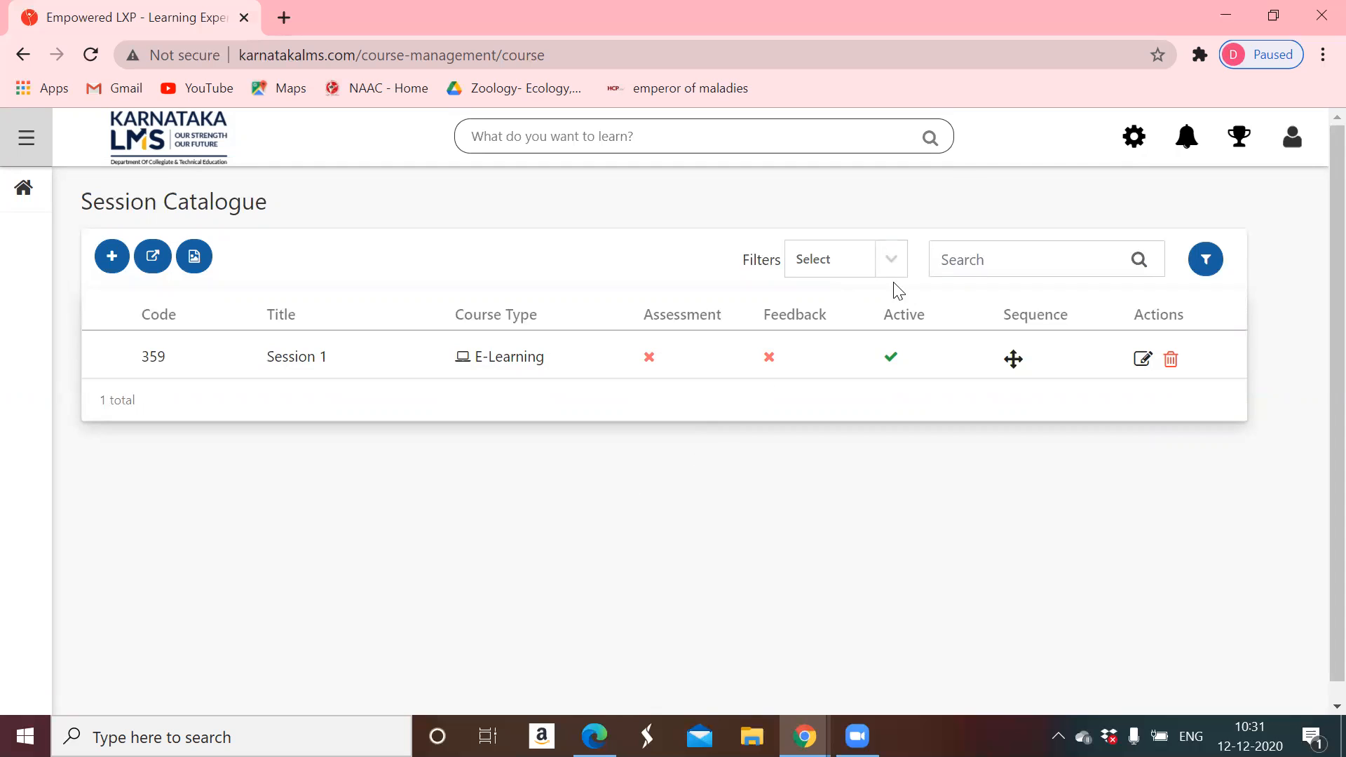
{"action": "left_click", "coordinate": [1293, 145]}
{"action": "left_click", "coordinate": [1145, 269]}
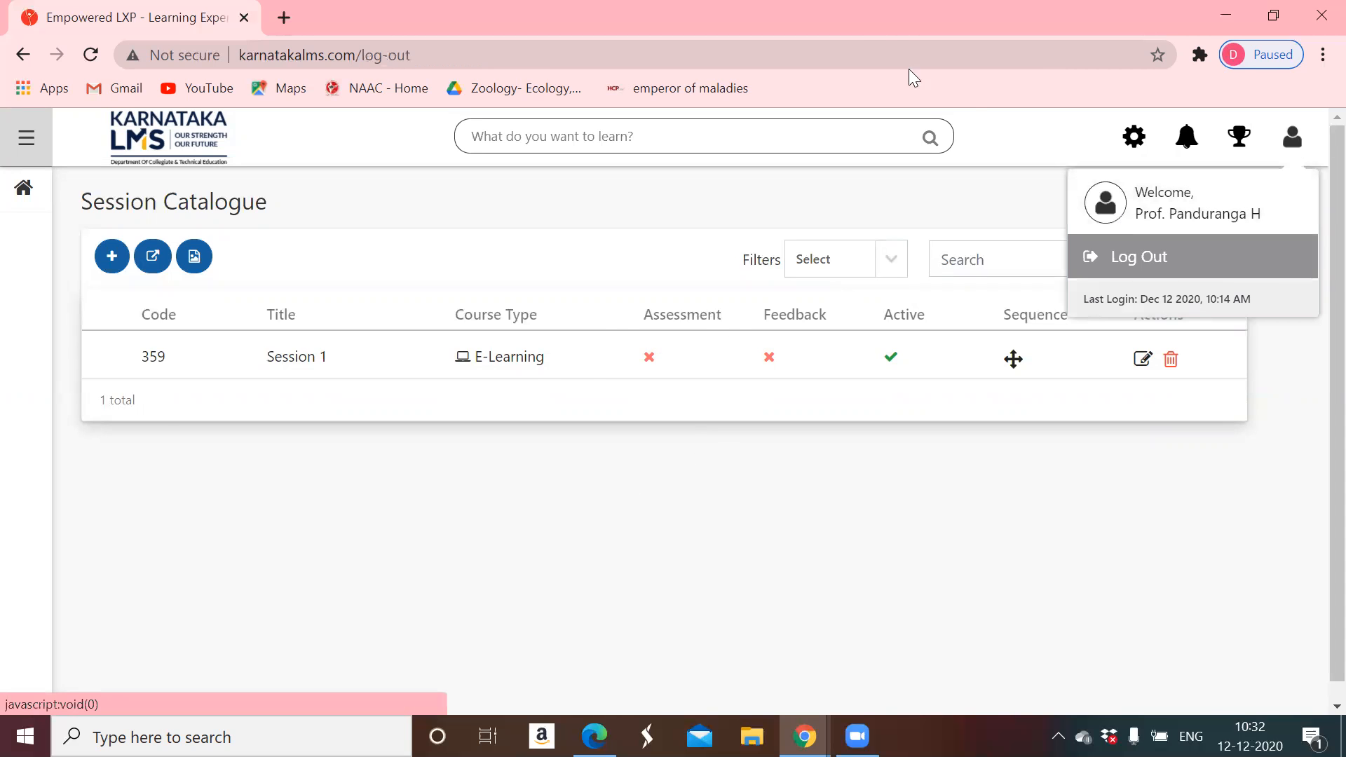